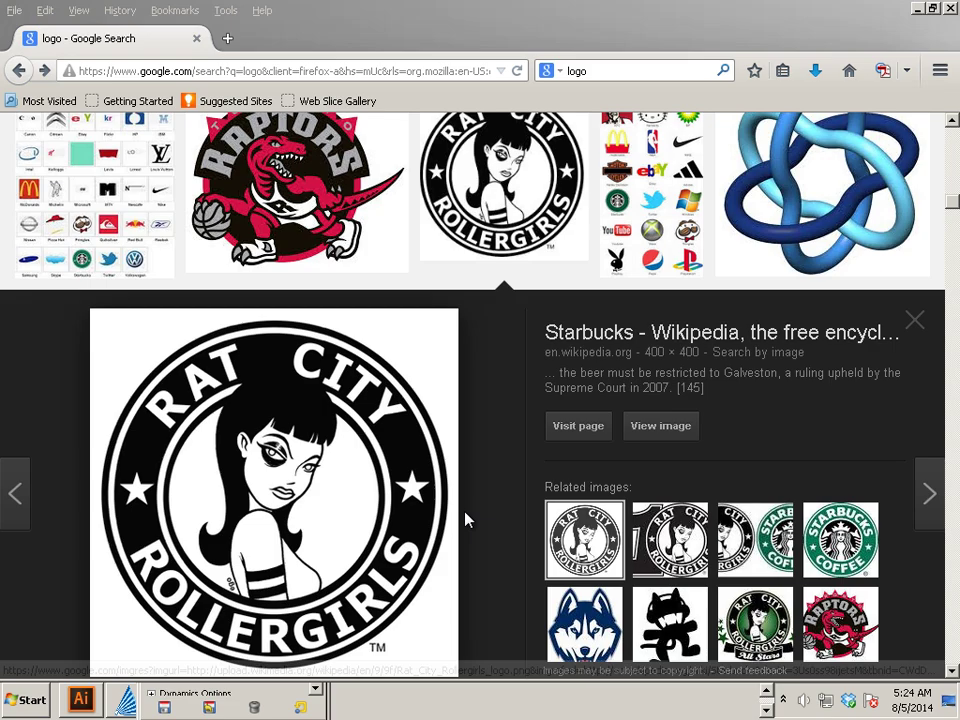
Scroll through the Google Images results to the Rat City Rollergirls logo preview.
scroll(482, 514, down, 3)
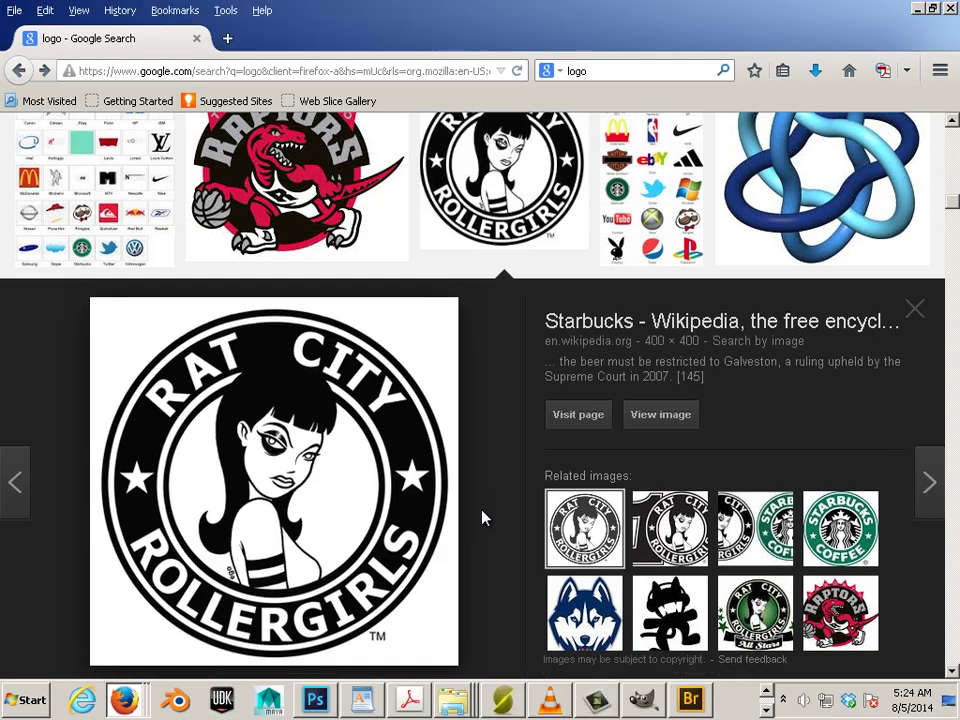
scroll(482, 520, up, 12)
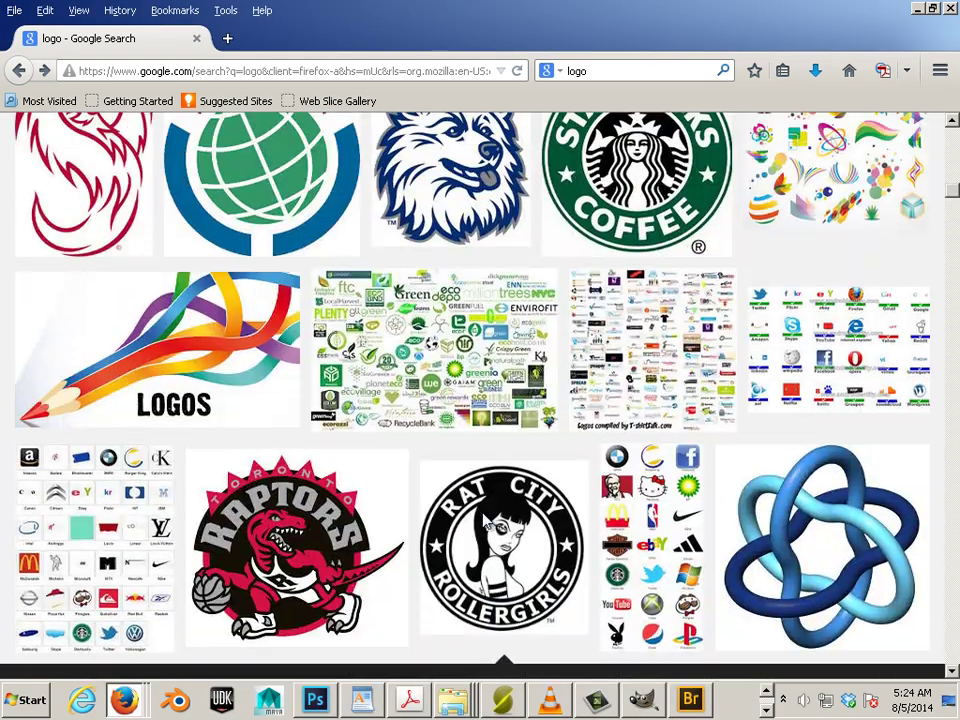
scroll(483, 520, up, 15)
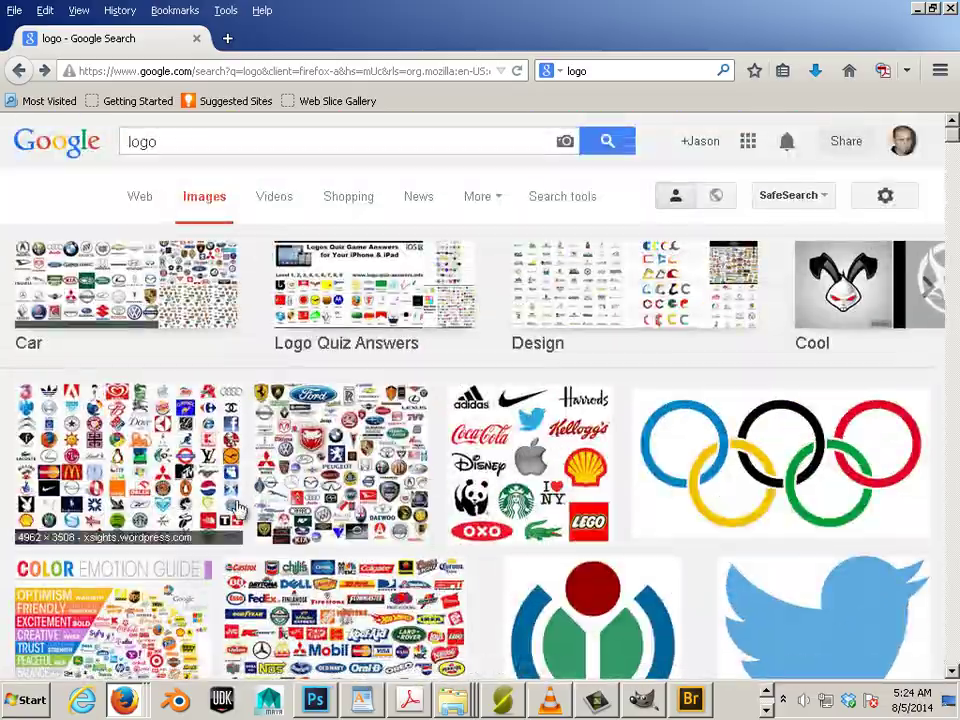
scroll(250, 498, down, 15)
scroll(250, 498, down, 15)
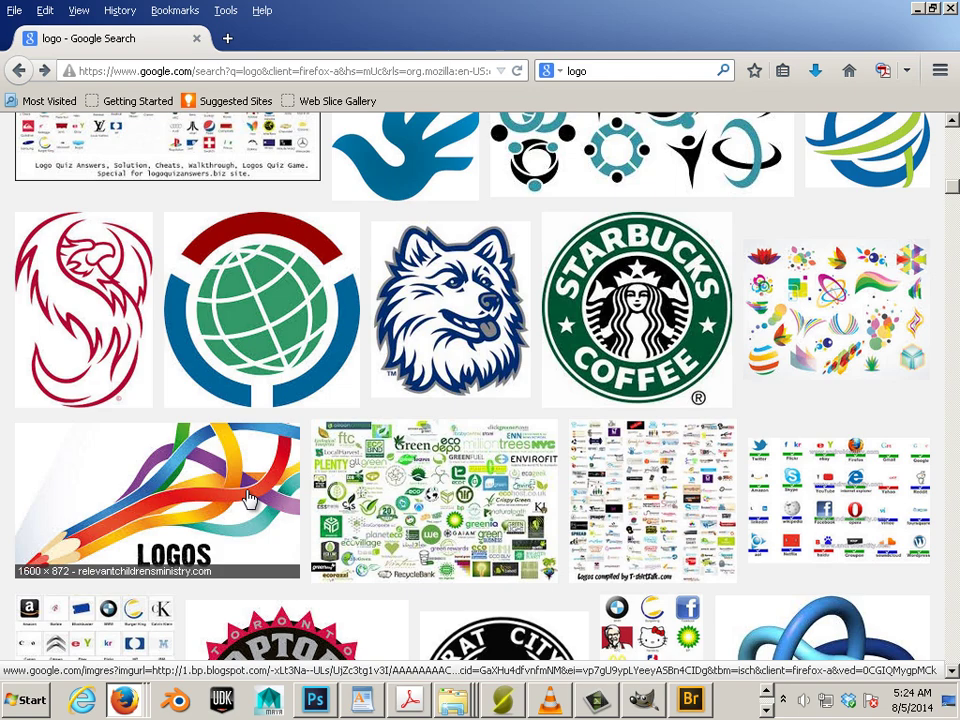
scroll(293, 423, down, 1)
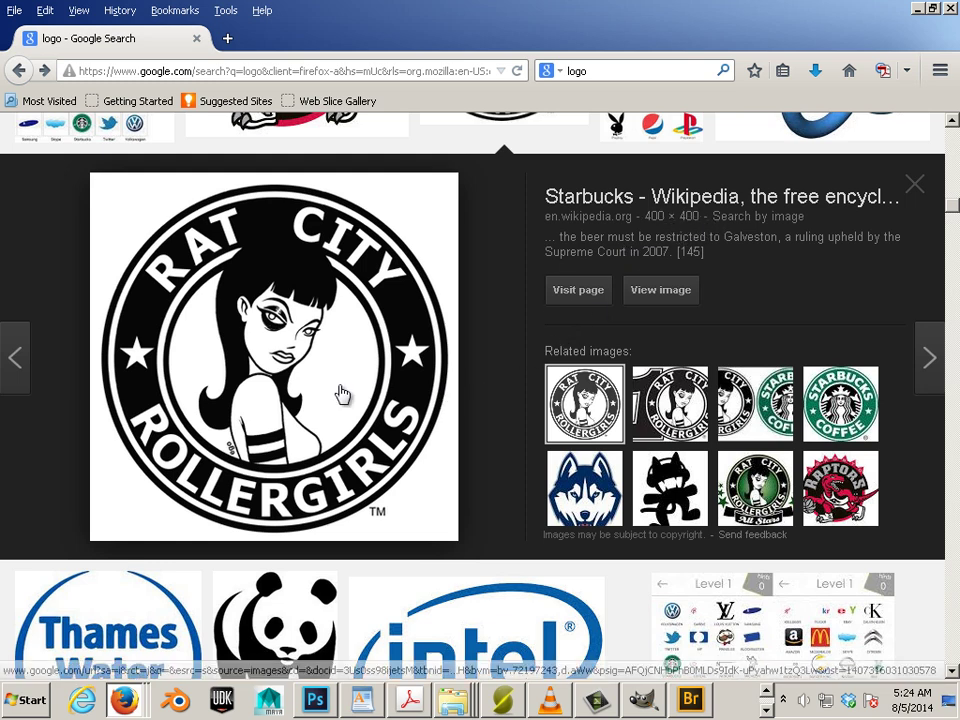
Save the logo image to the Desktop as Rat_City_Rollergirls_logo, replacing the existing file.
right_click(384, 355)
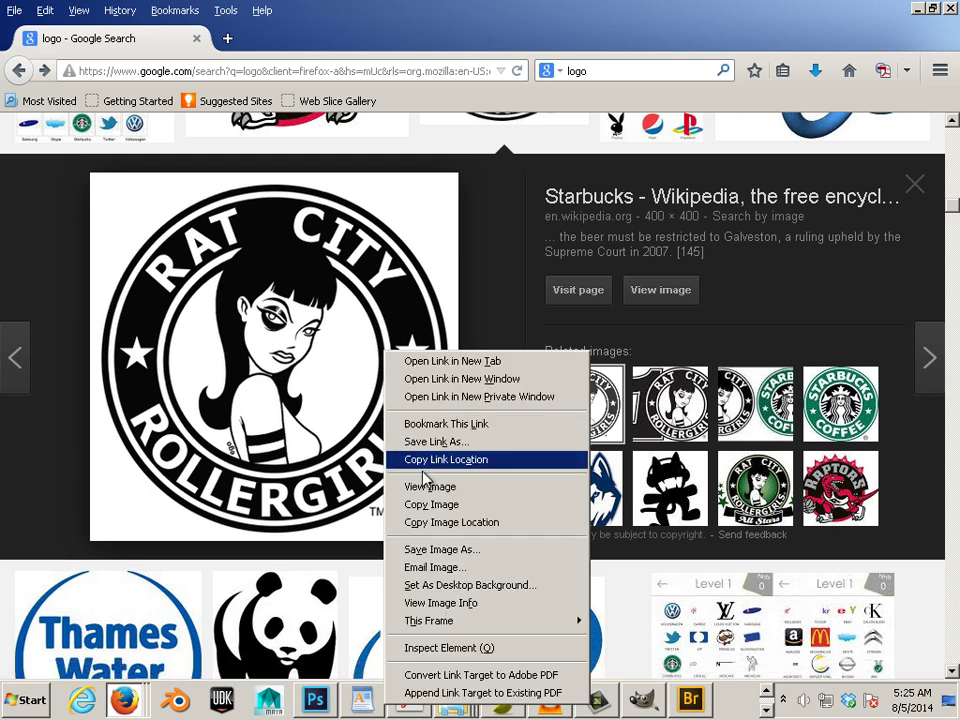
click(435, 555)
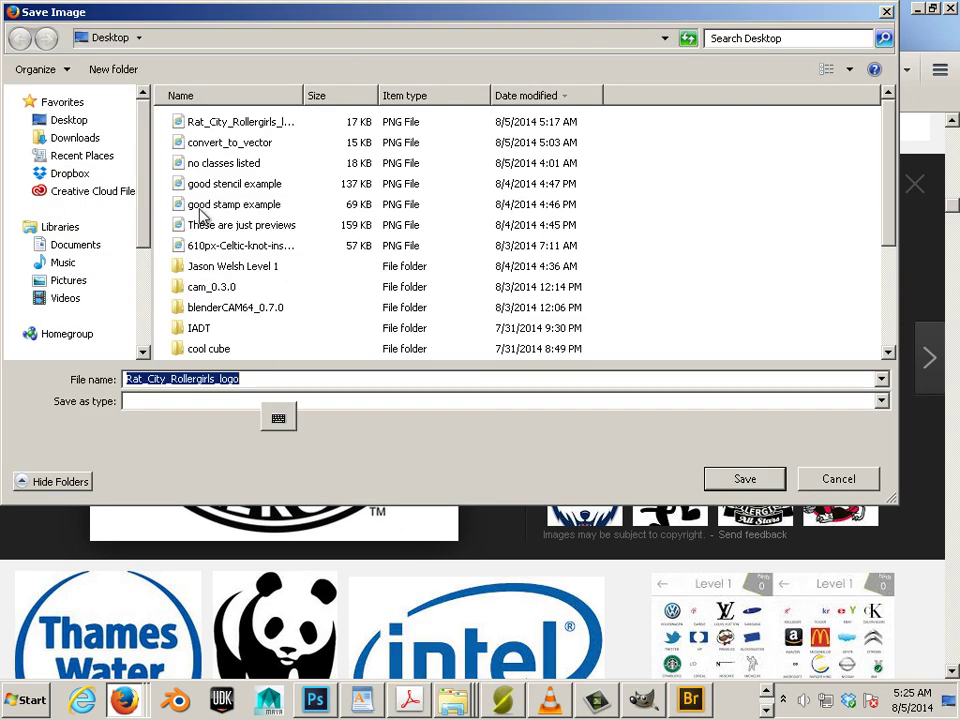
click(229, 124)
click(752, 488)
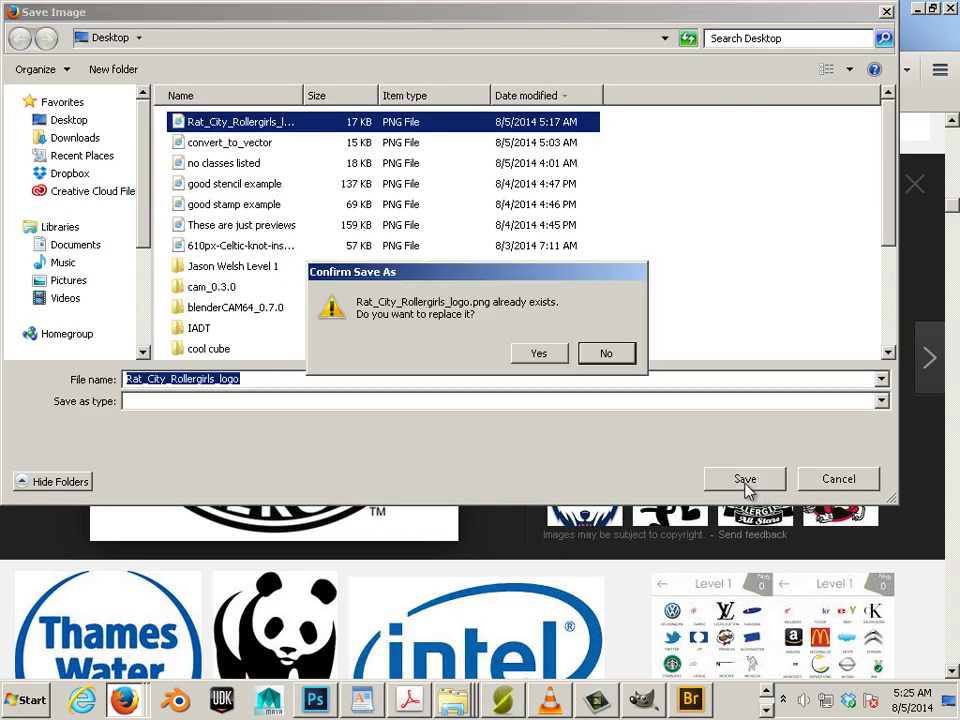
click(525, 356)
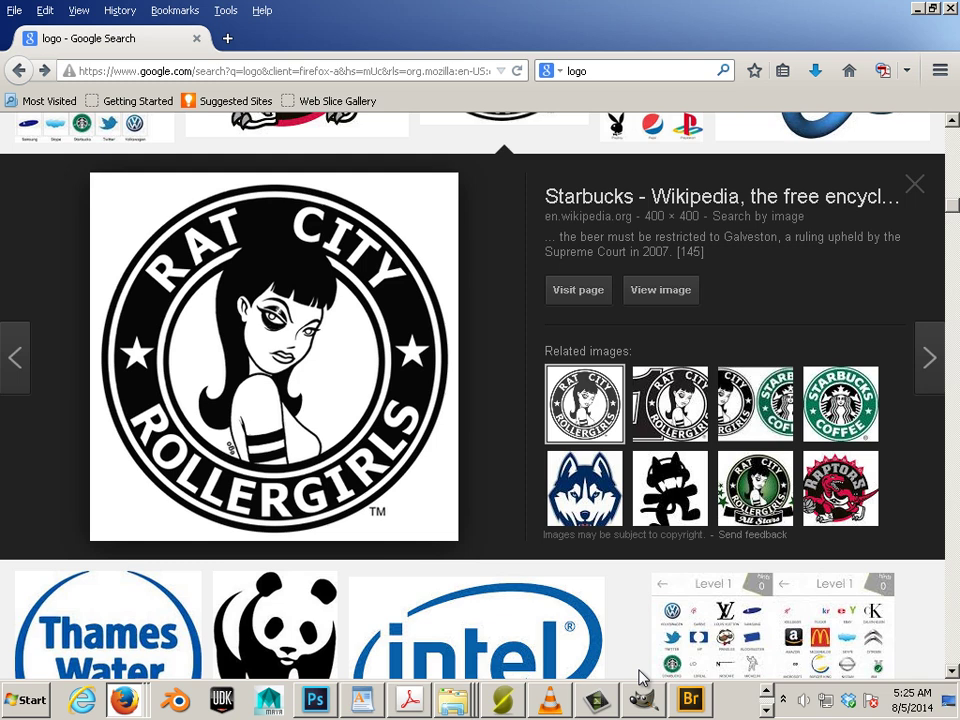
click(767, 710)
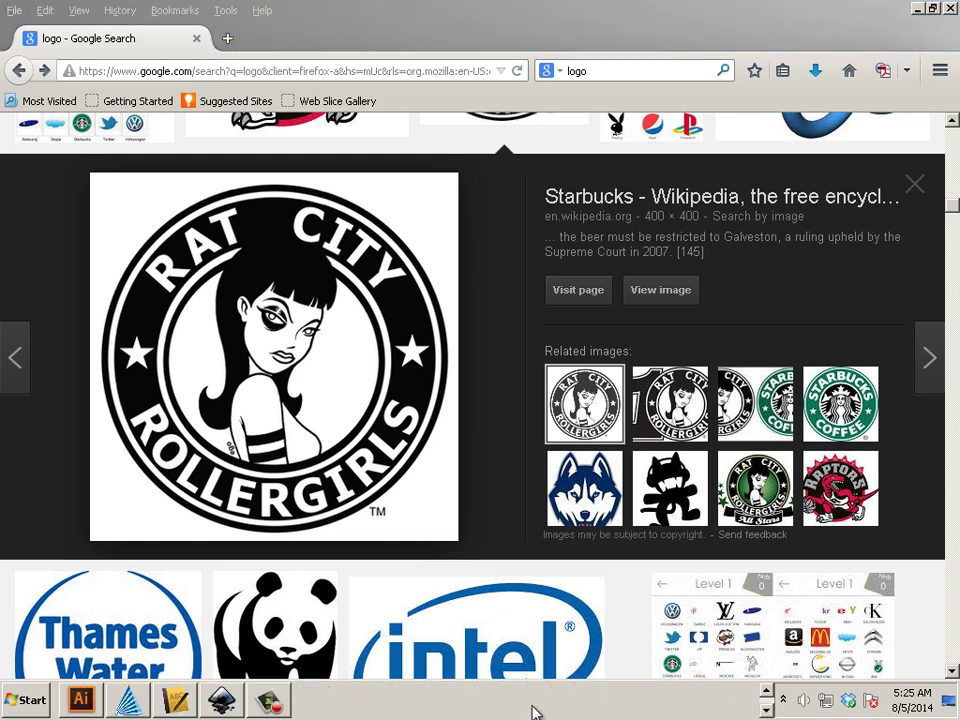
key(super)
Launch Inkscape and set the new document's page to 19 × 23 inches in Document Properties.
click(75, 516)
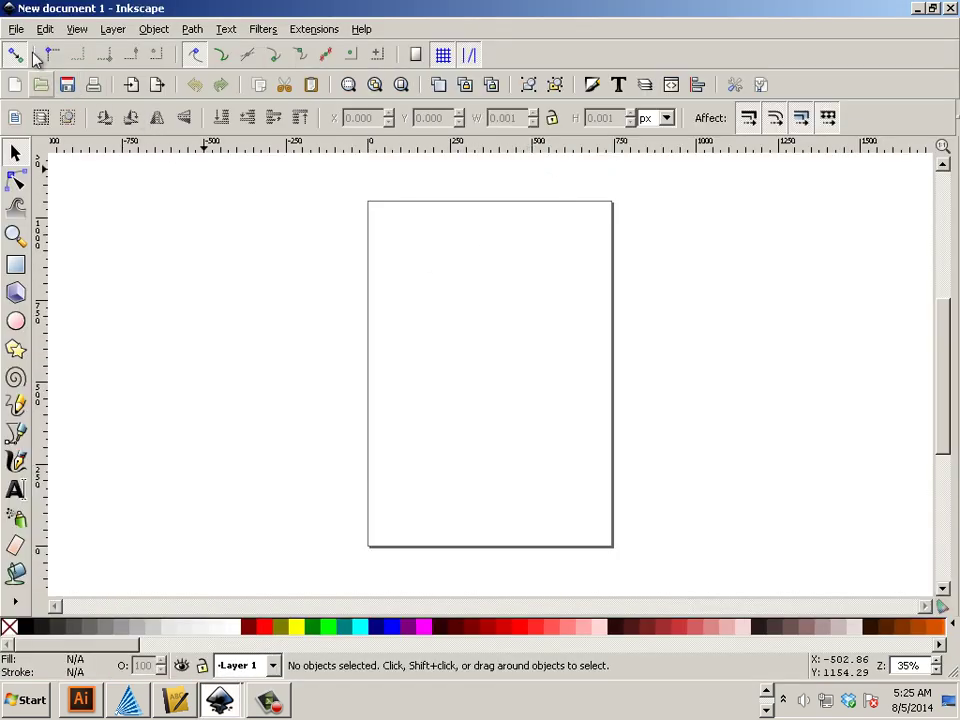
click(17, 29)
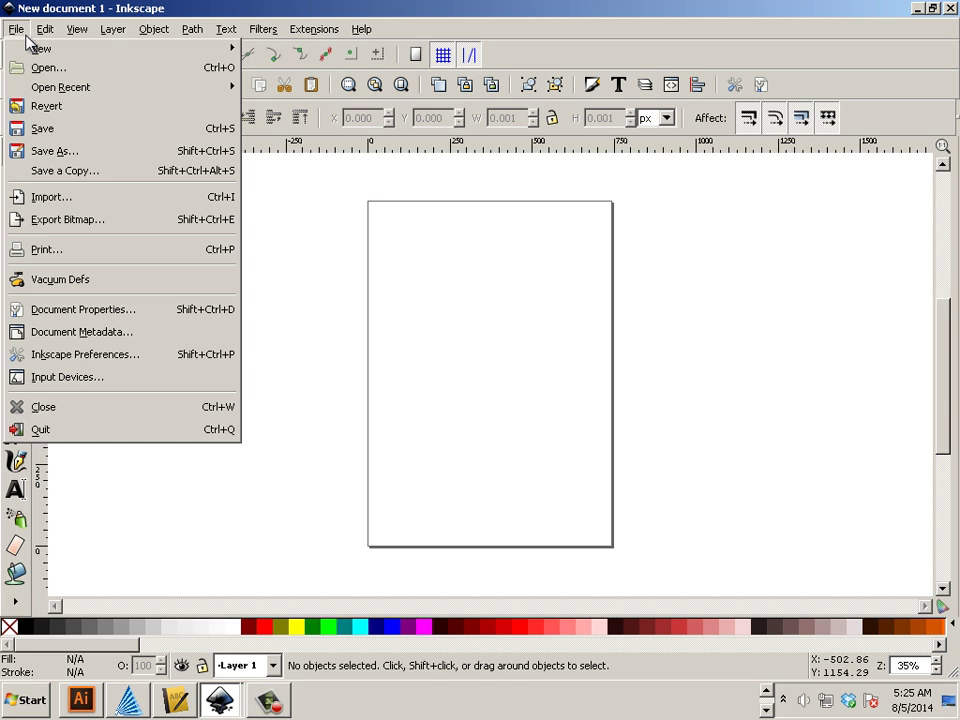
click(40, 314)
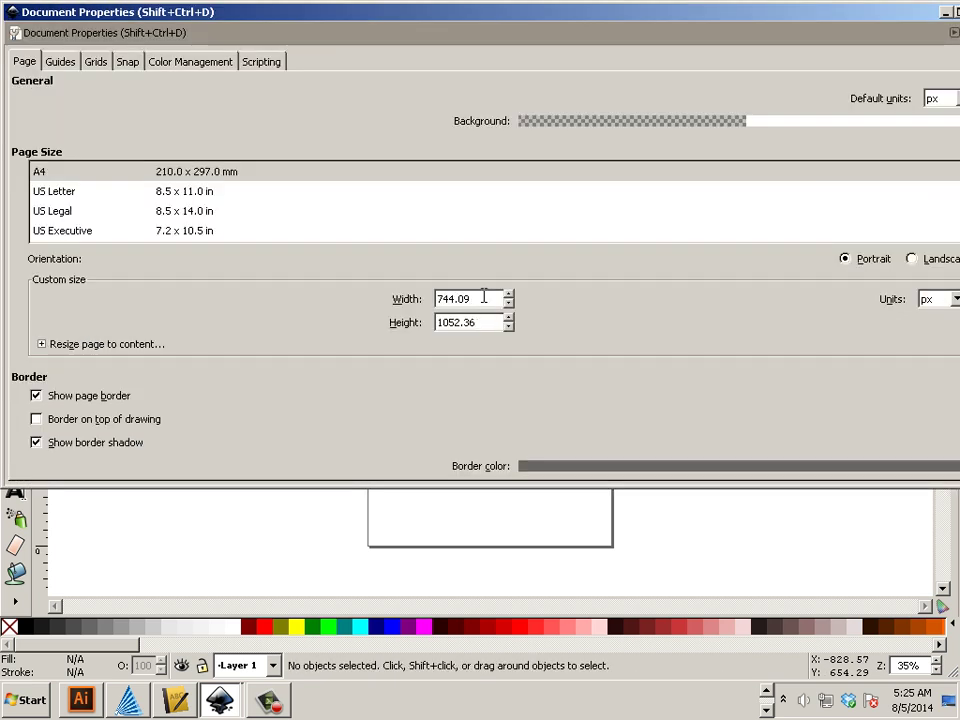
click(943, 300)
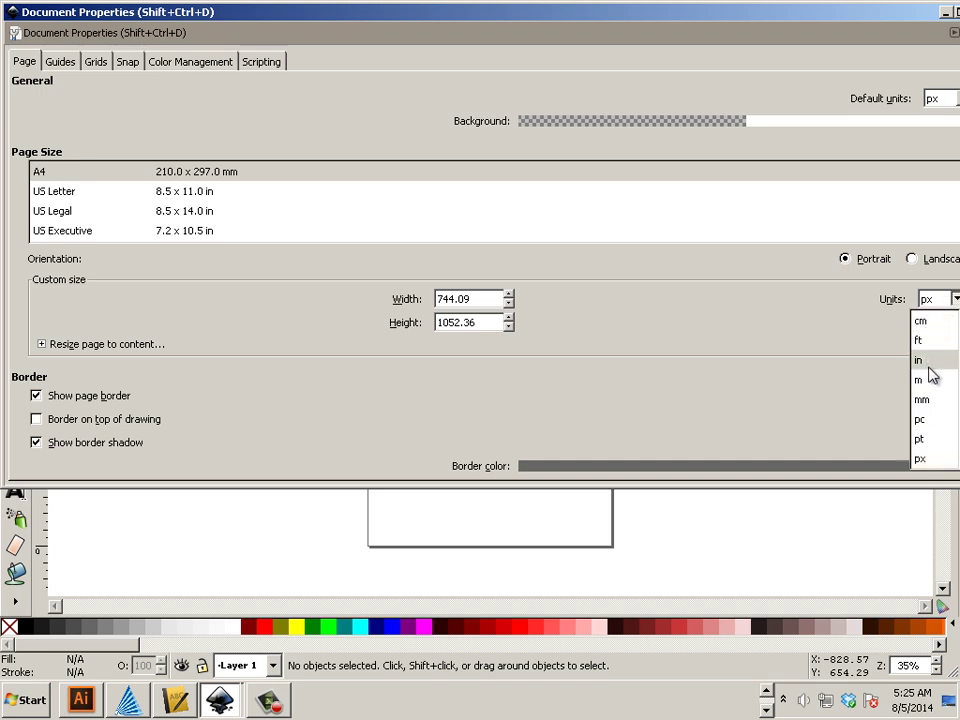
click(927, 362)
click(398, 305)
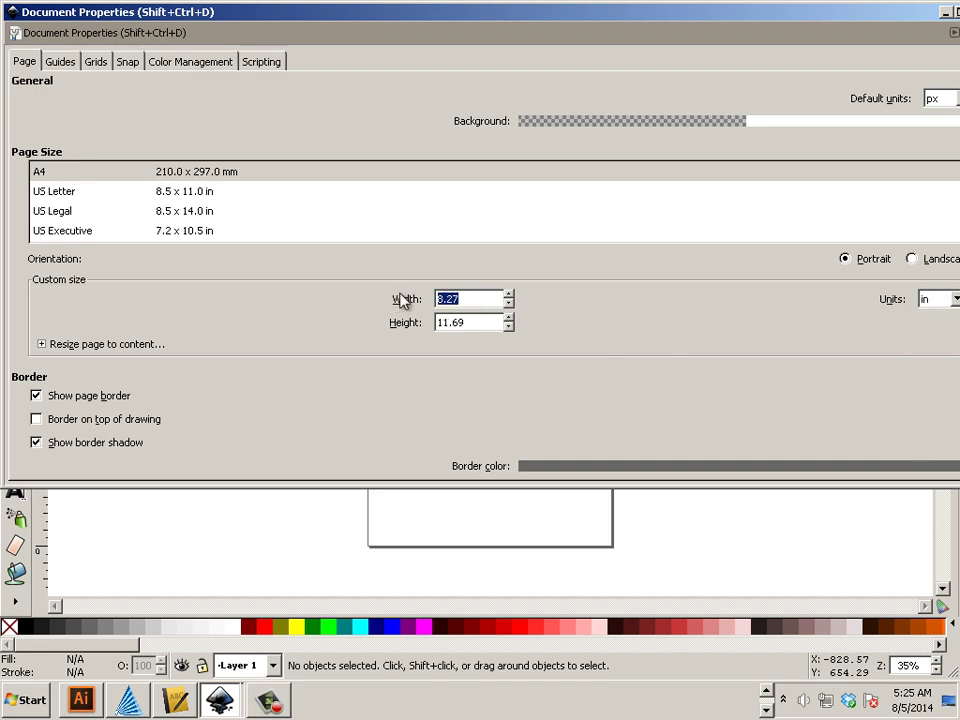
text(19)
key(Tab)
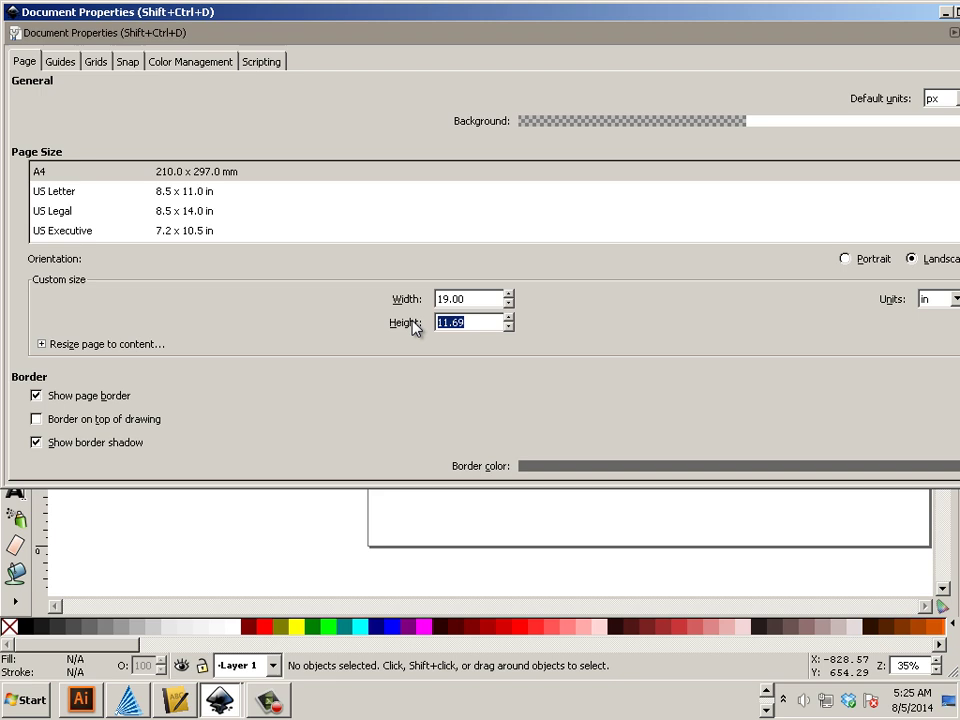
text(23)
drag(842, 17, 688, 137)
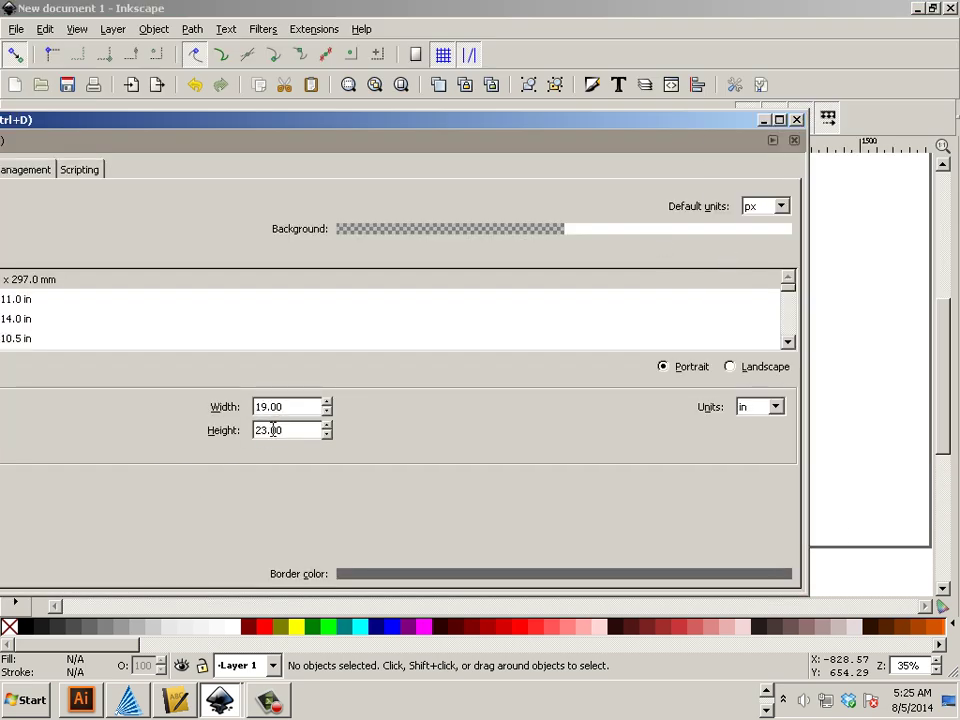
click(798, 121)
Import the Rat_City_Rollergirls logo PNG from the Desktop, embedded, and drag it onto the page.
scroll(628, 375, down, 1)
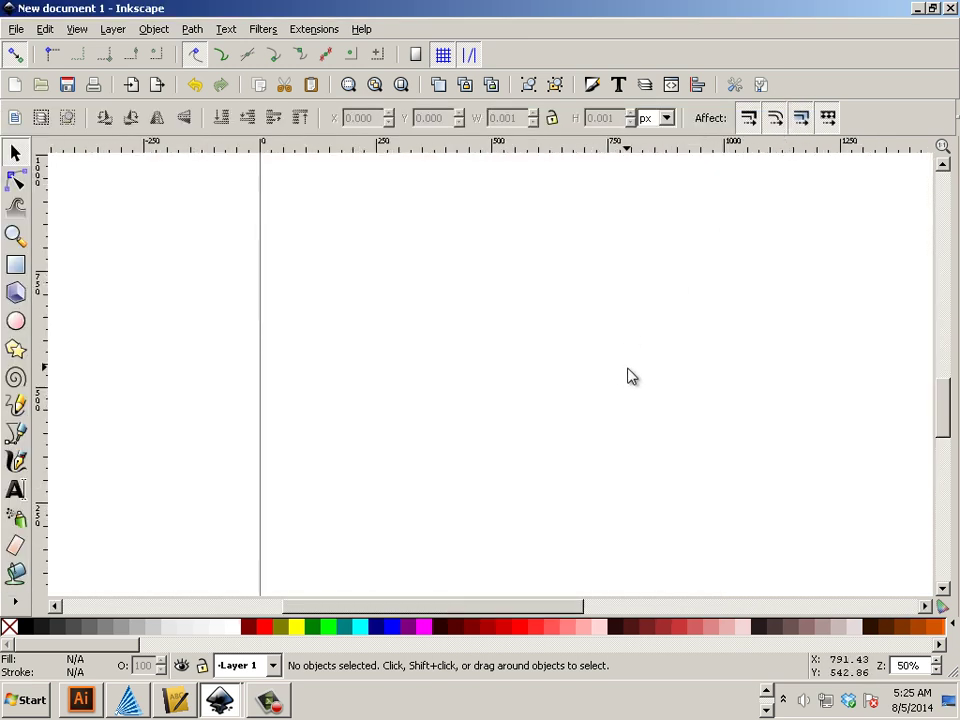
scroll(632, 372, up, 2)
scroll(547, 330, down, 2)
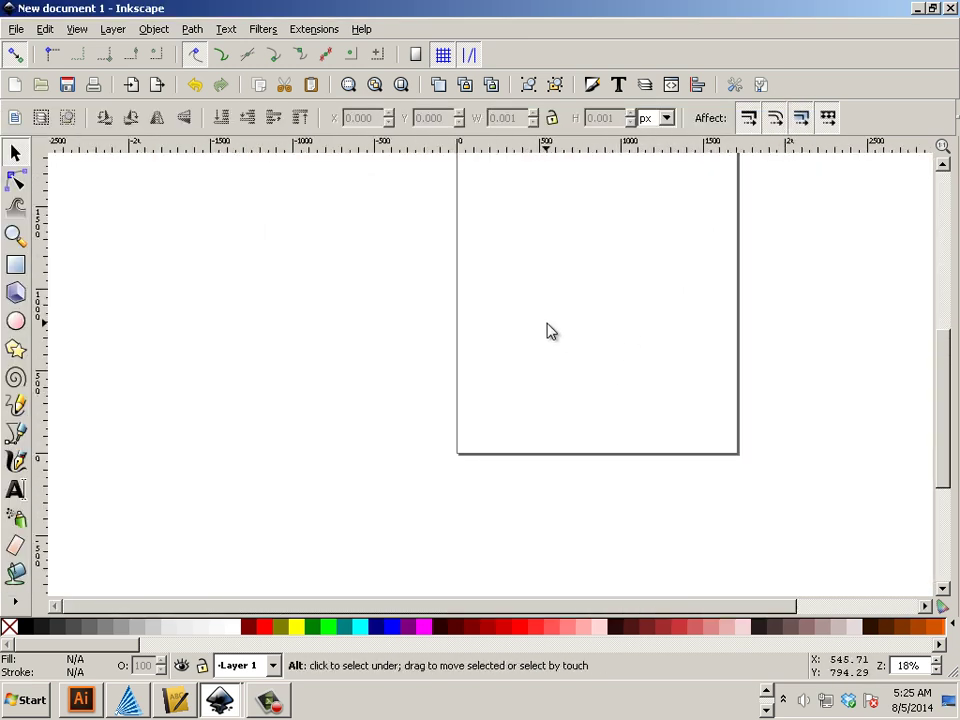
scroll(588, 337, up, 3)
scroll(594, 354, down, 2)
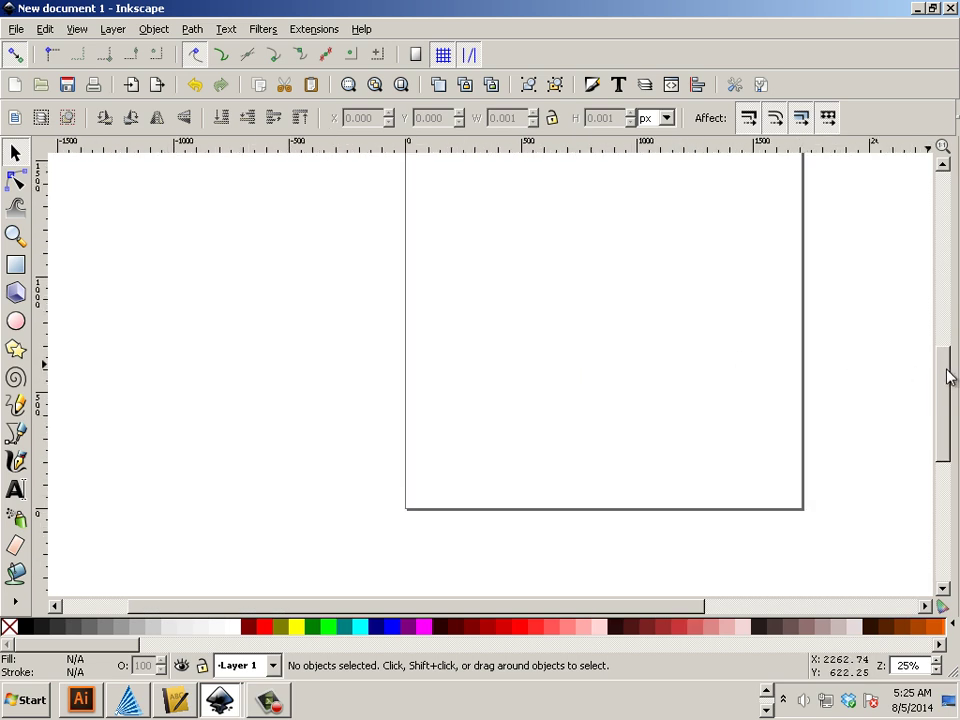
drag(945, 379, 937, 345)
click(16, 29)
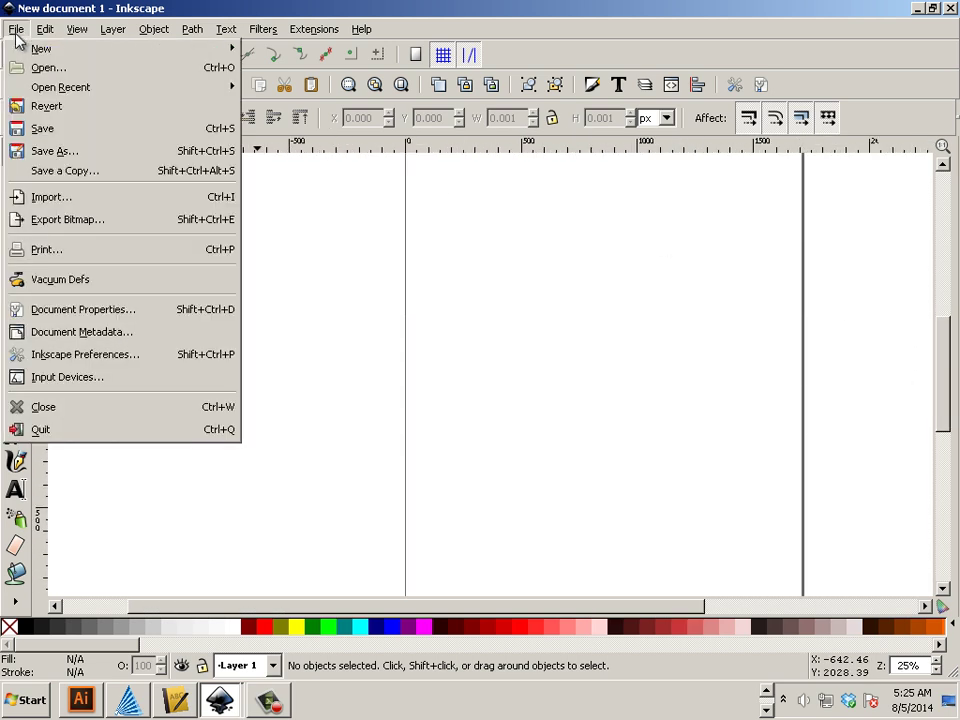
click(218, 200)
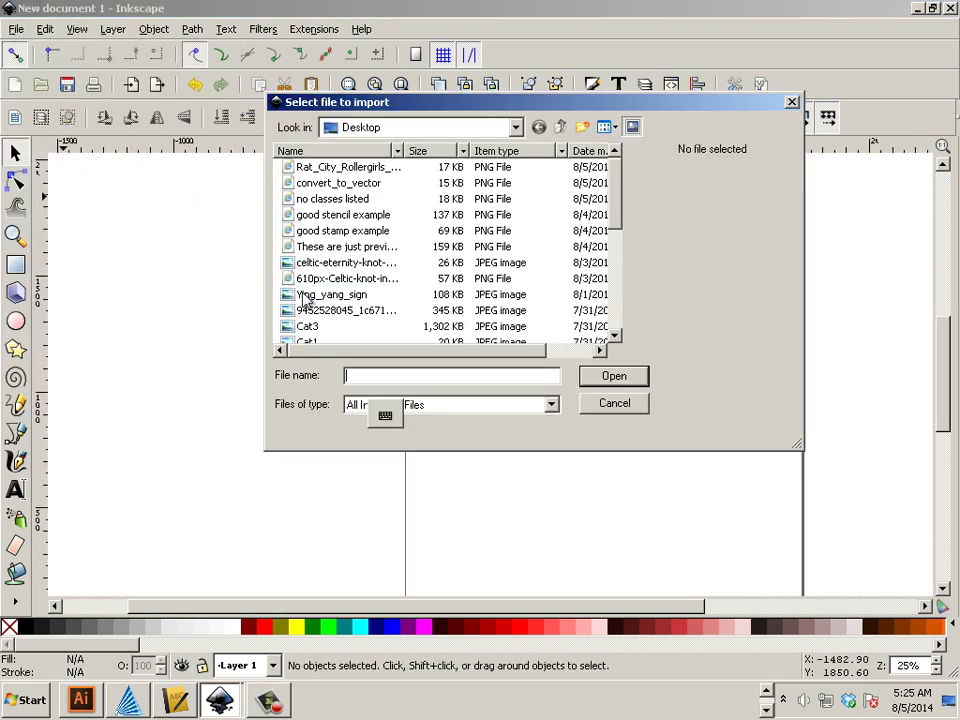
click(348, 170)
click(620, 379)
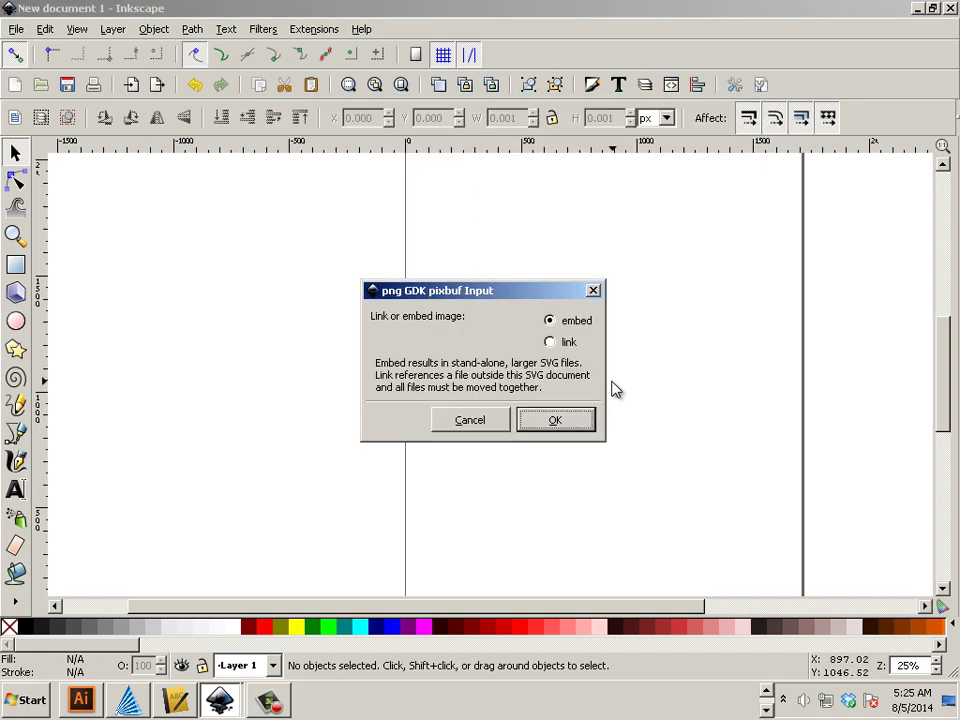
click(540, 428)
drag(556, 432, 636, 376)
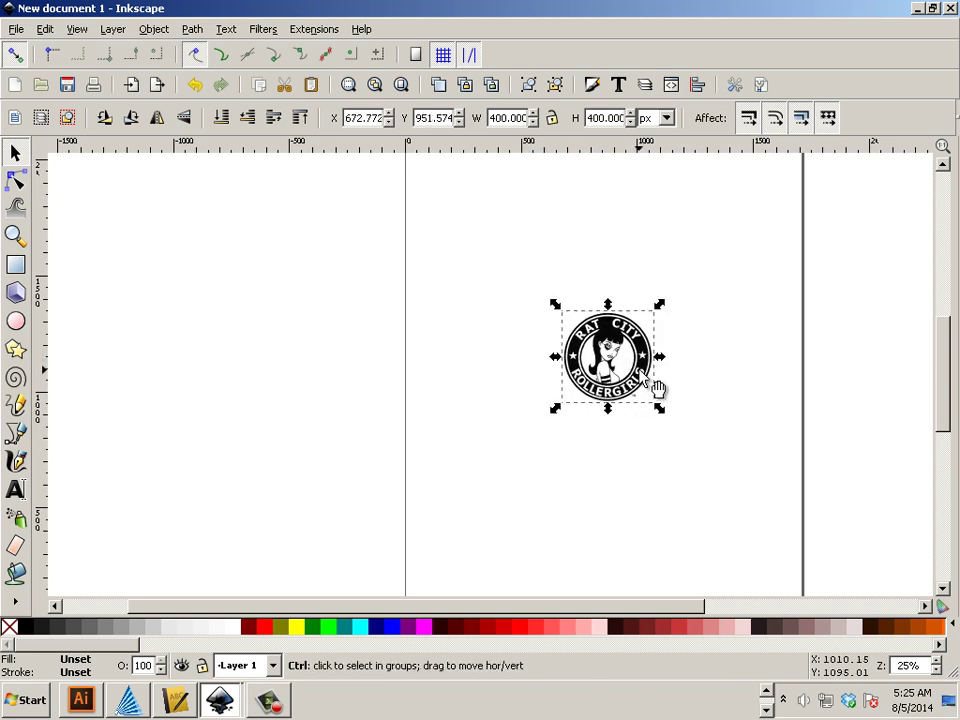
Scroll and pan the canvas to view the embedded 400 × 400 px logo on the page.
scroll(640, 385, up, 1)
scroll(640, 385, down, 1)
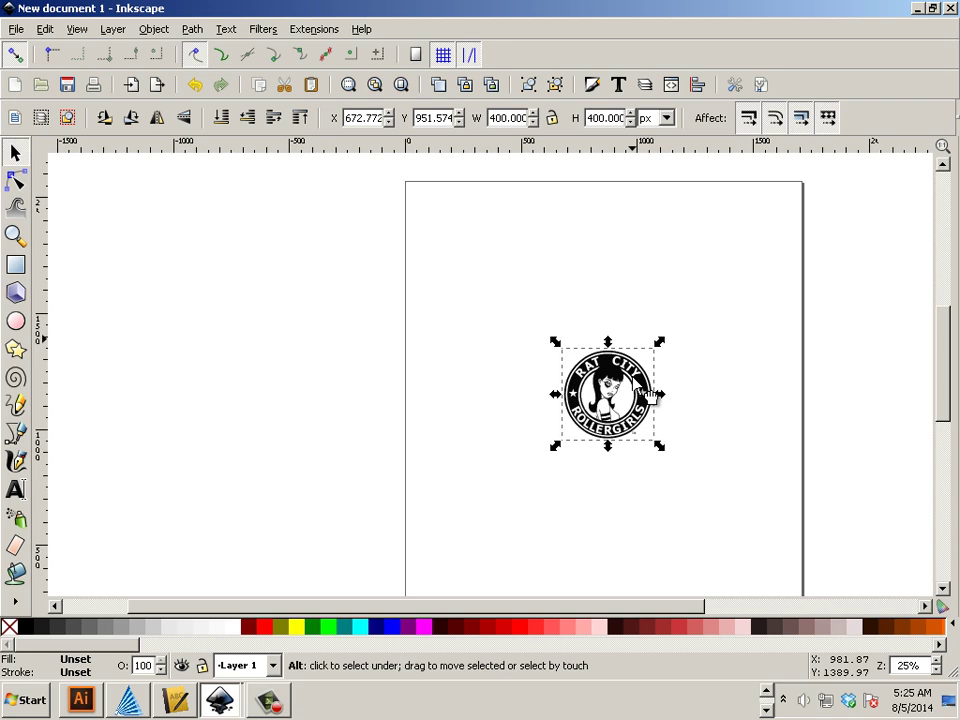
scroll(645, 390, up, 1)
scroll(645, 395, down, 1)
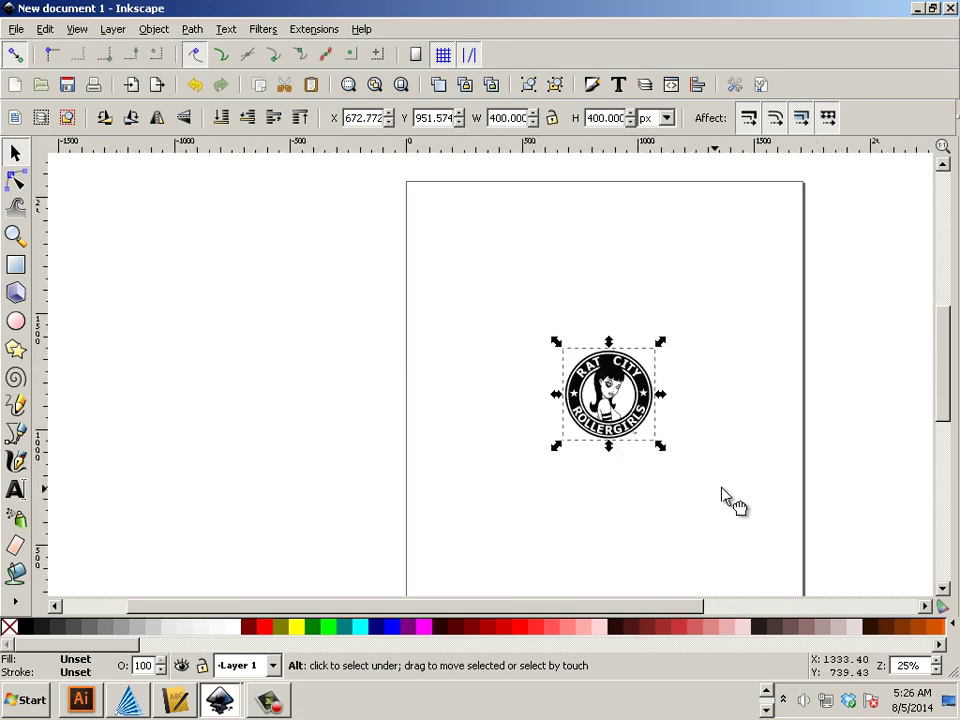
scroll(578, 471, up, 5)
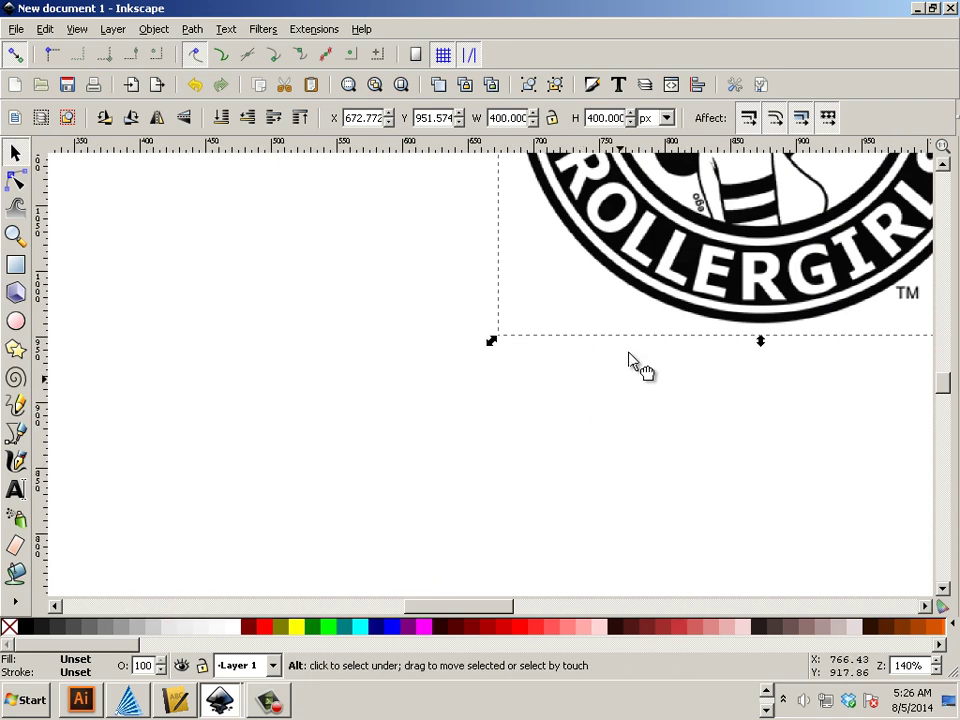
scroll(665, 385, up, 2)
scroll(686, 396, up, 2)
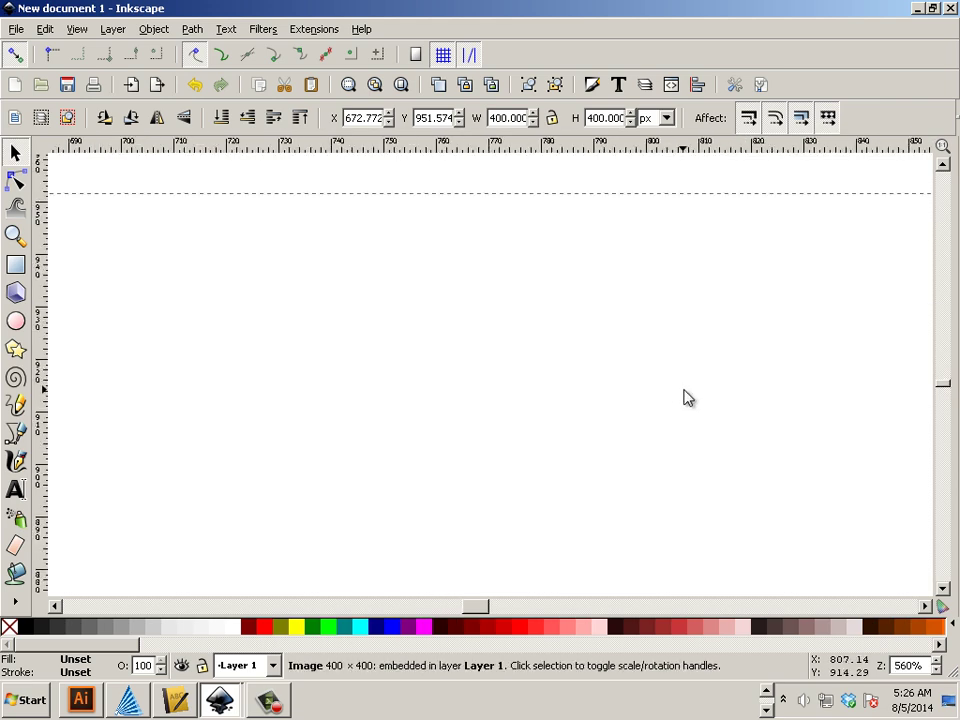
scroll(686, 396, down, 2)
mouse_move(942, 385)
mouse_down()
mouse_move(945, 360)
mouse_move(945, 373)
mouse_up()
scroll(945, 373, up, 2)
scroll(756, 398, down, 2)
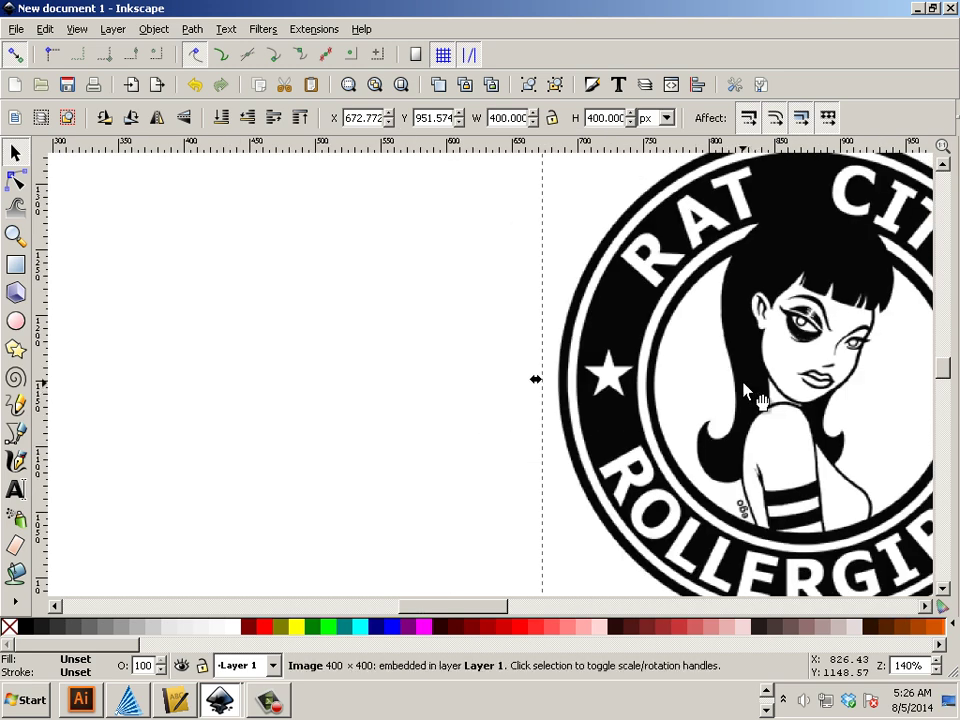
Trace the logo bitmap at brightness cutoff 0.450 and move the traced path aside.
click(153, 29)
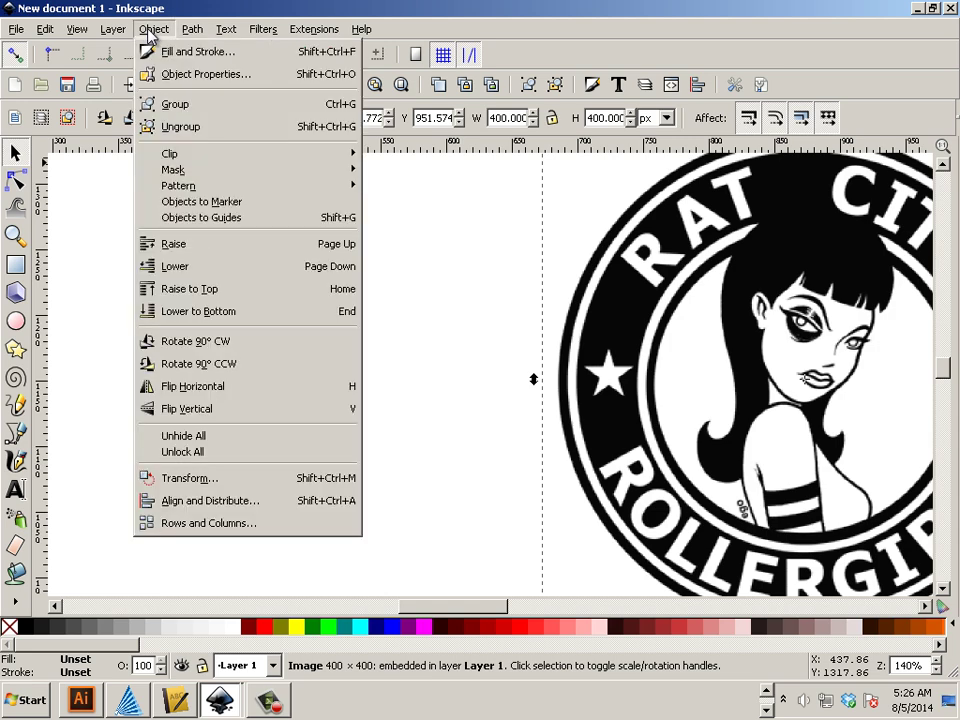
mouse_move(181, 36)
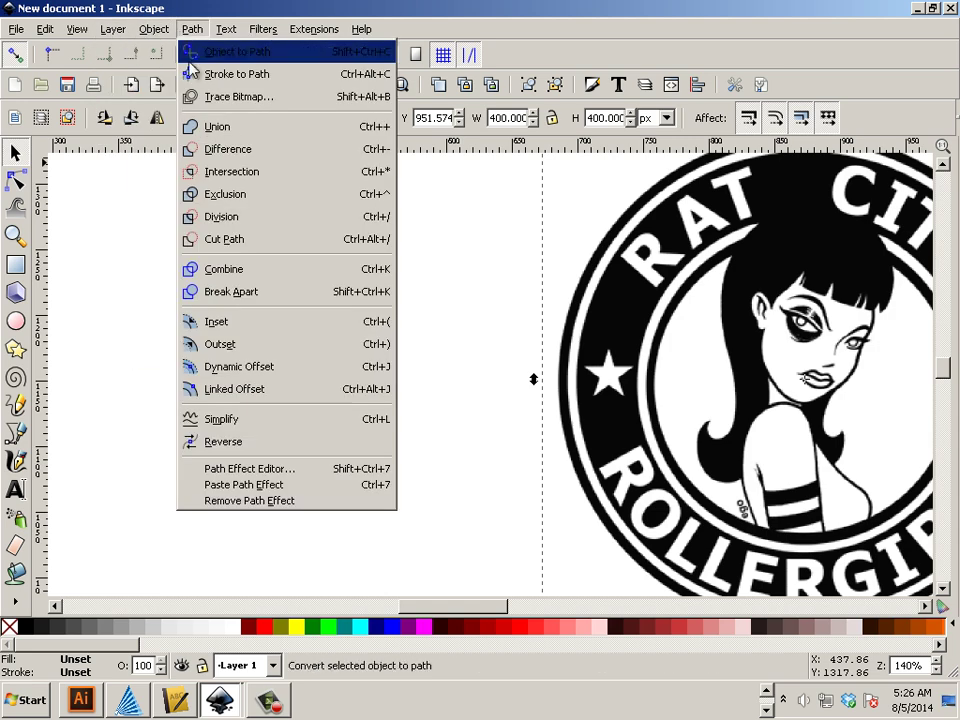
click(209, 97)
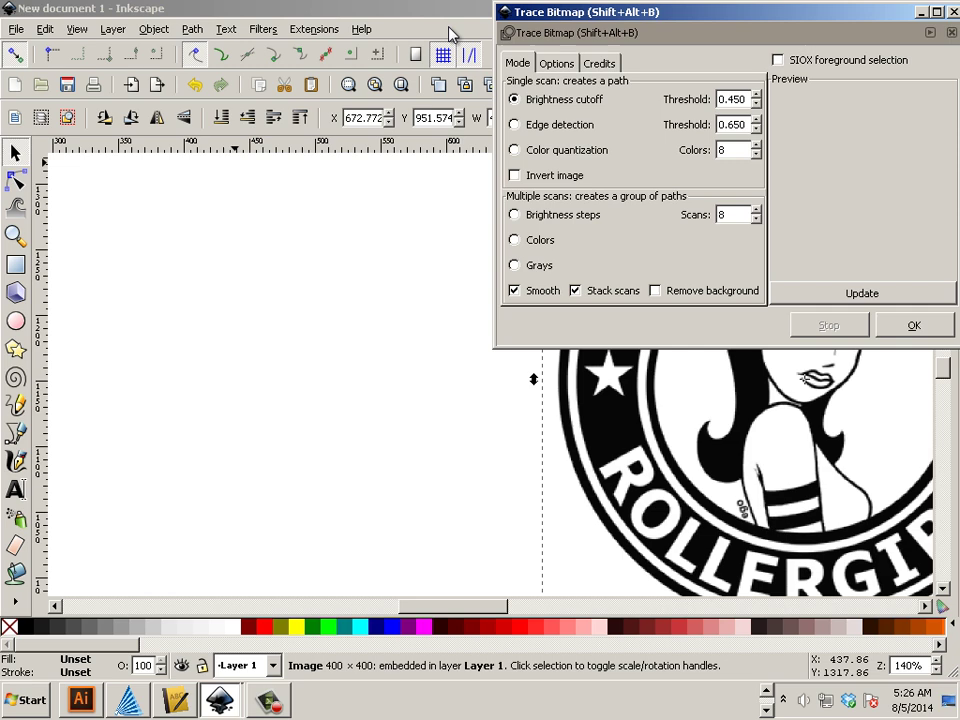
drag(697, 20, 518, 47)
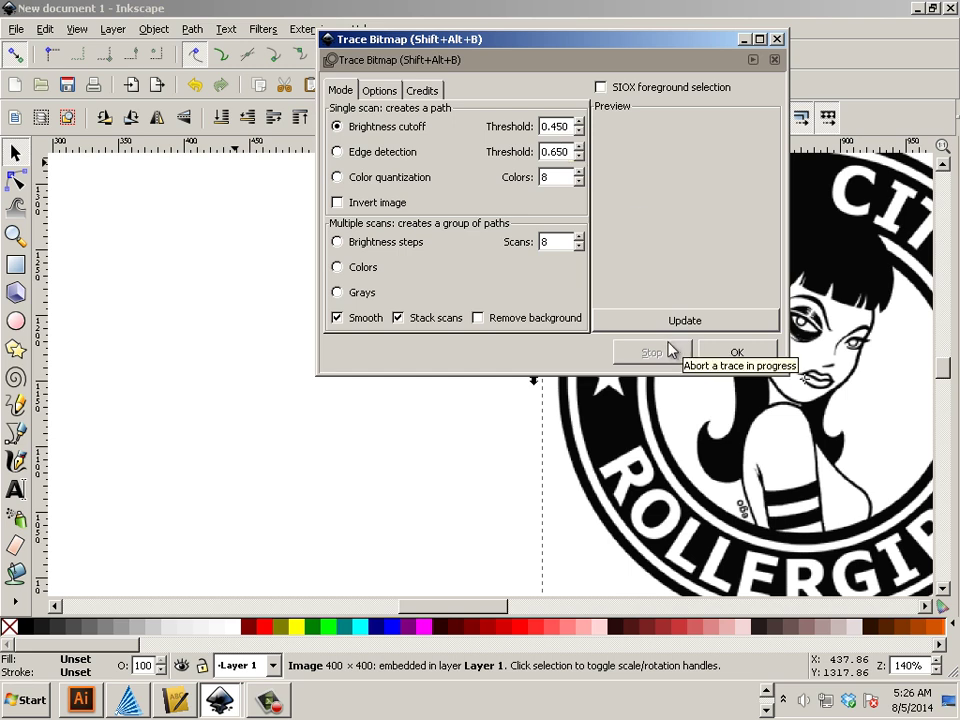
click(731, 358)
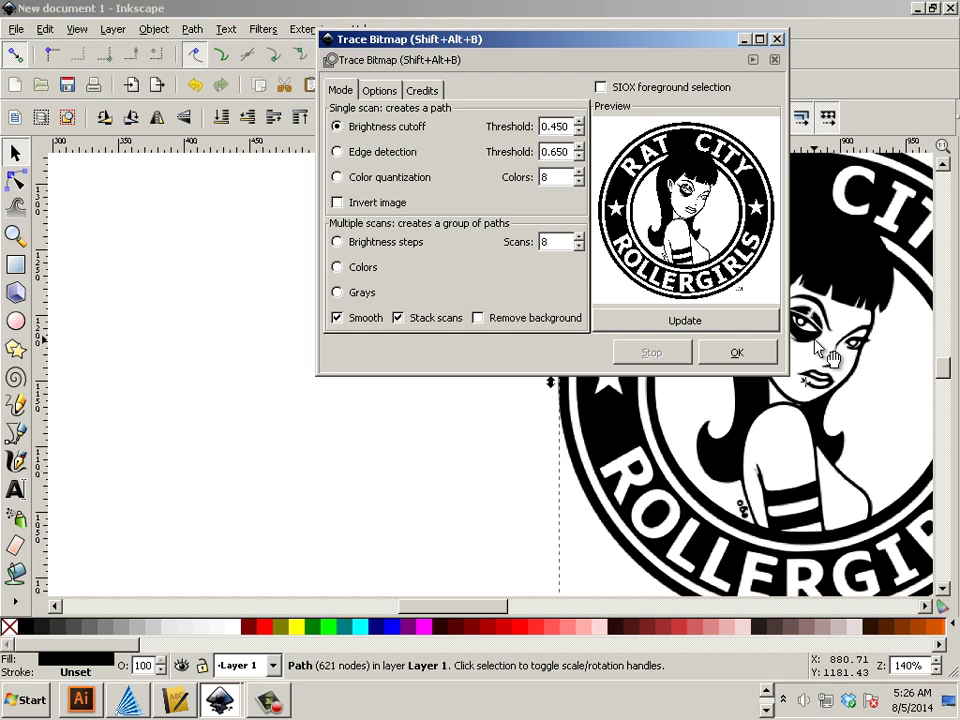
mouse_move(830, 357)
mouse_down()
mouse_move(300, 395)
mouse_move(180, 380)
mouse_move(193, 368)
mouse_up()
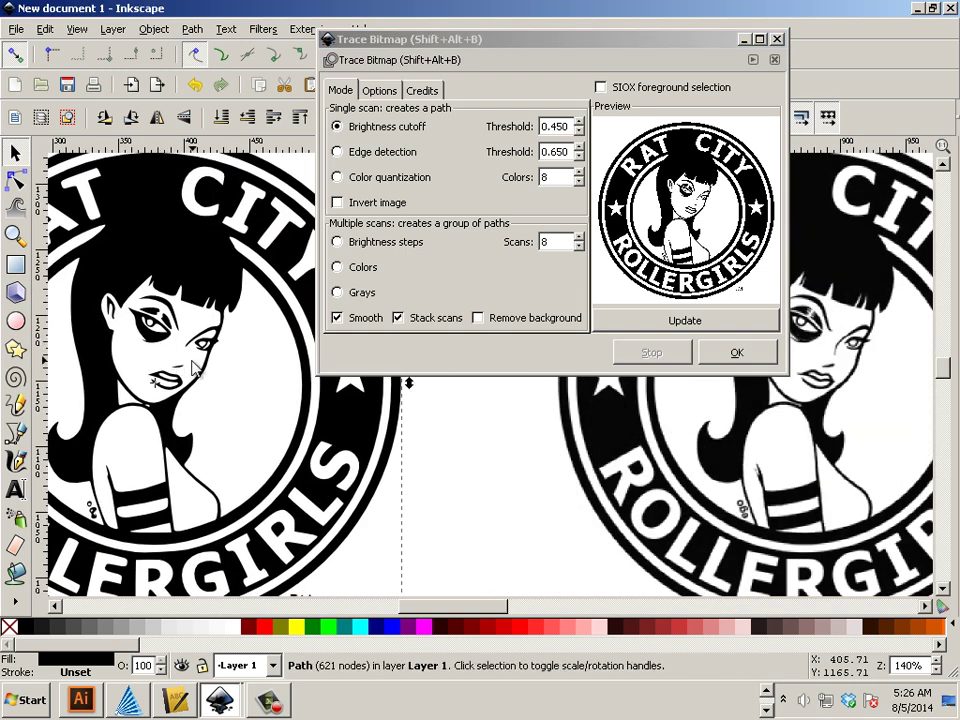
key(ctrl)
scroll(193, 368, down, 3)
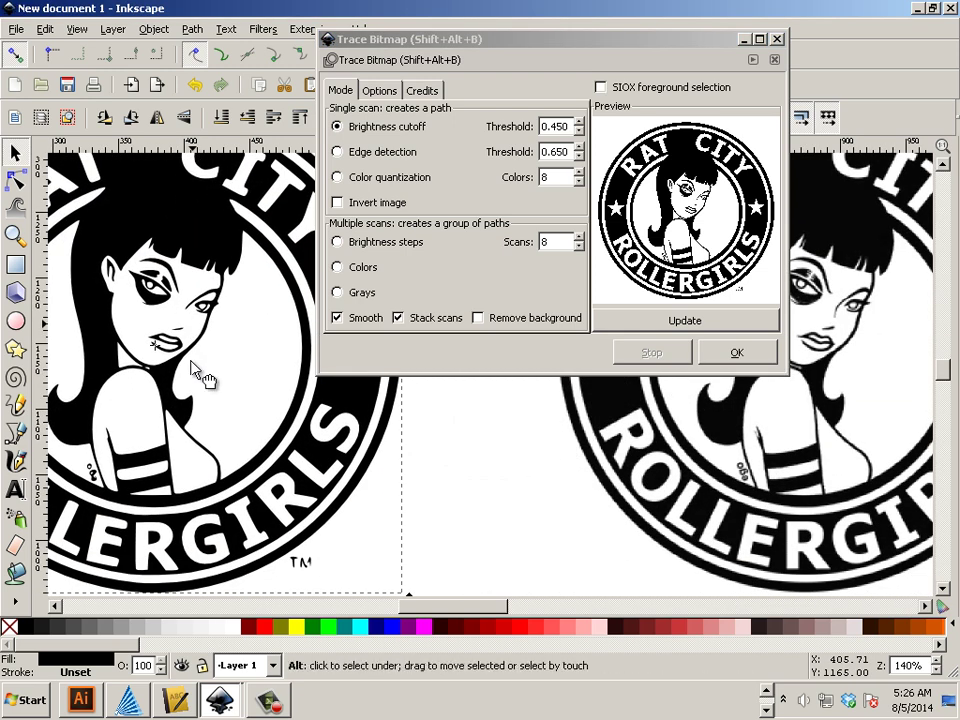
drag(198, 352, 118, 323)
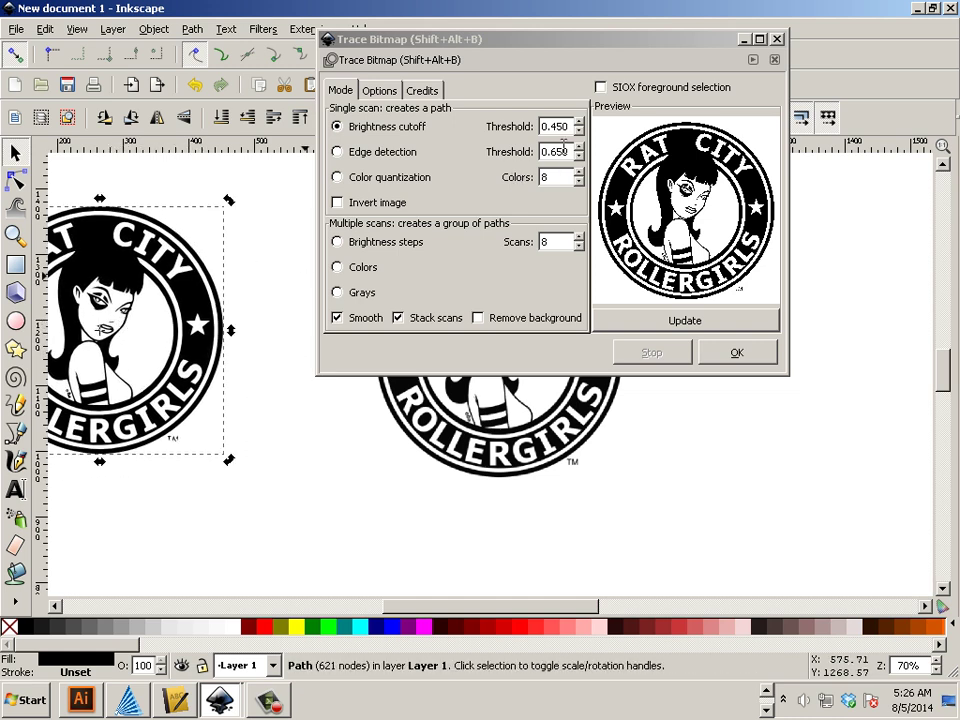
Trace a second copy at threshold 0.200 and move it down and left.
drag(572, 126, 556, 127)
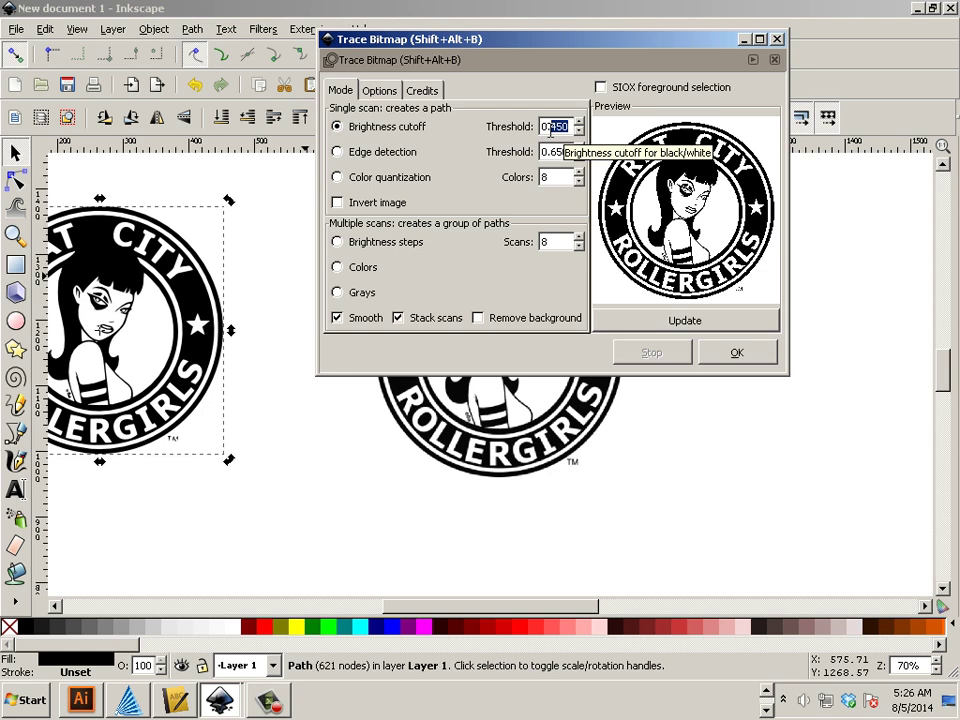
text(2)
click(620, 320)
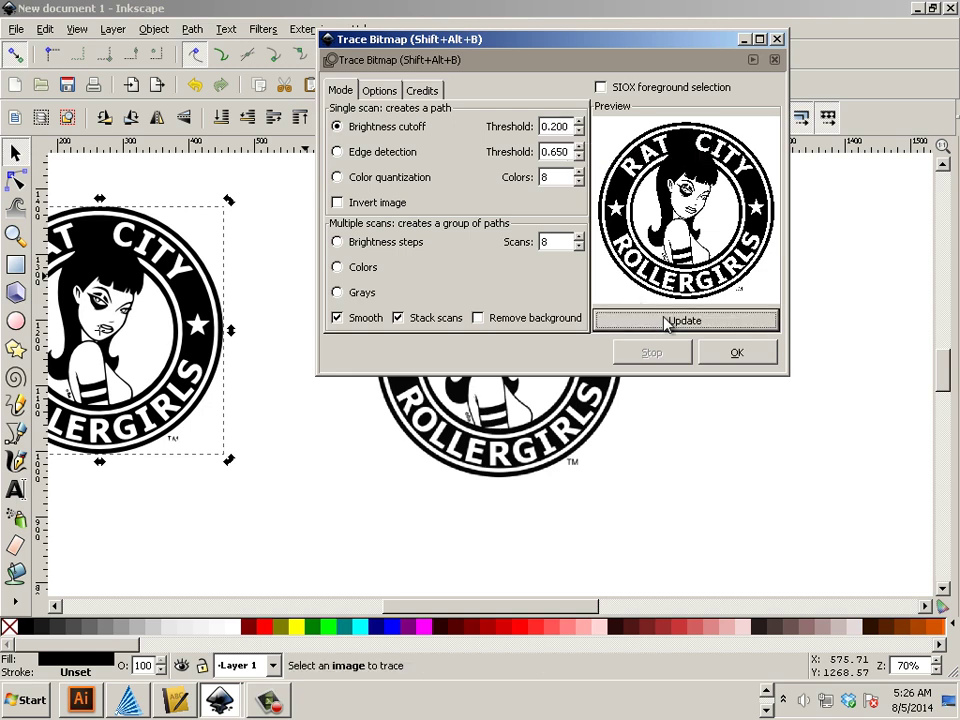
click(580, 400)
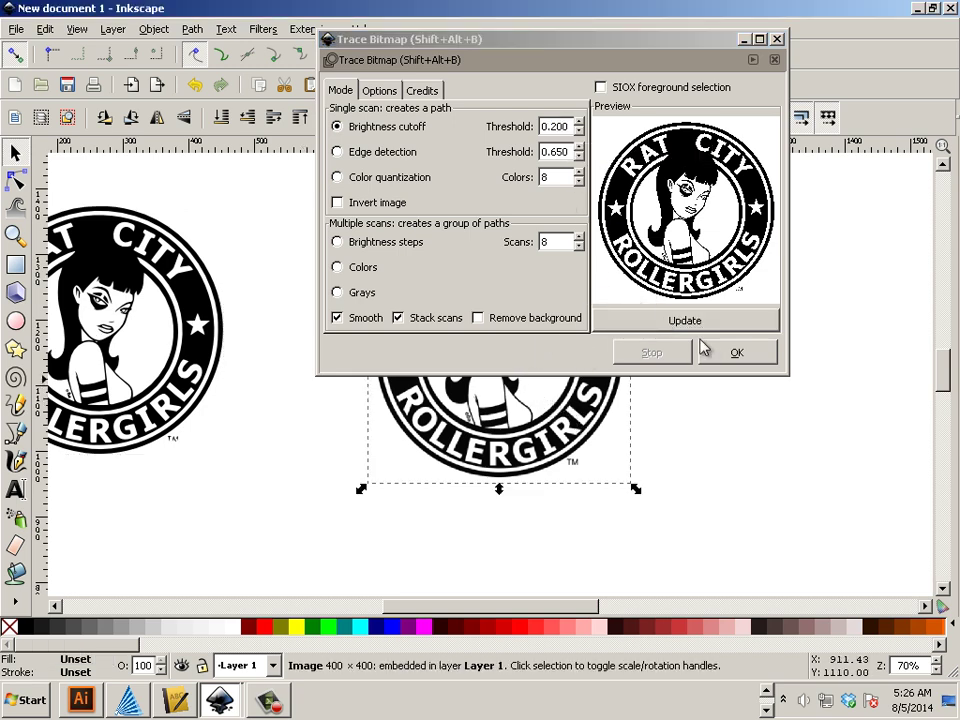
click(735, 353)
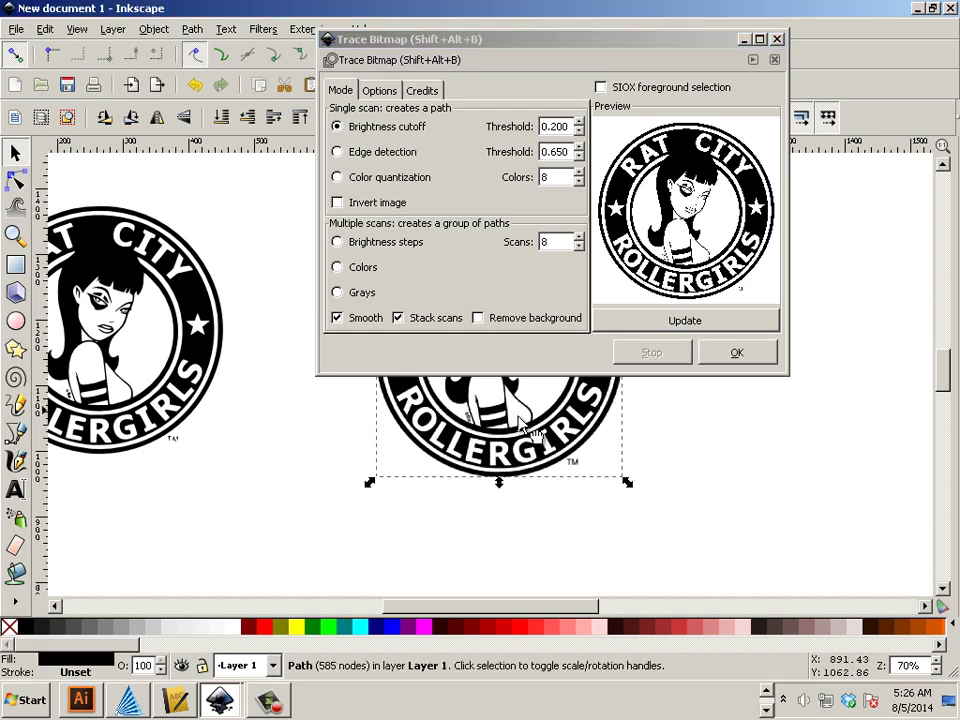
mouse_move(511, 407)
mouse_down()
mouse_move(425, 585)
mouse_move(269, 600)
mouse_up()
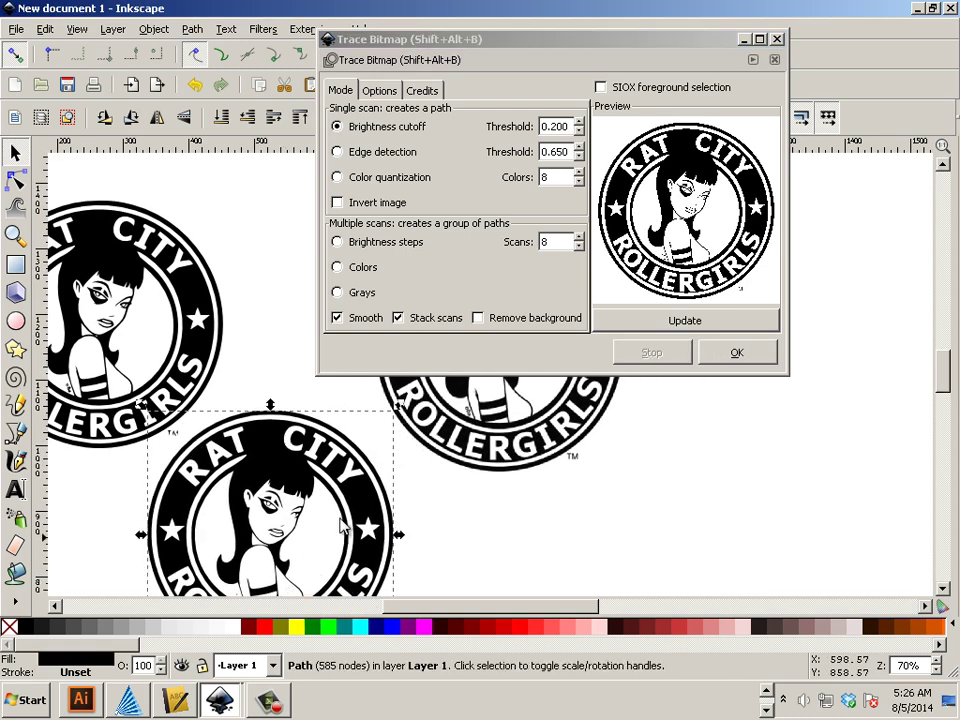
Trace a third copy at threshold 0.990, then move the original bitmap to the right.
click(536, 394)
click(568, 127)
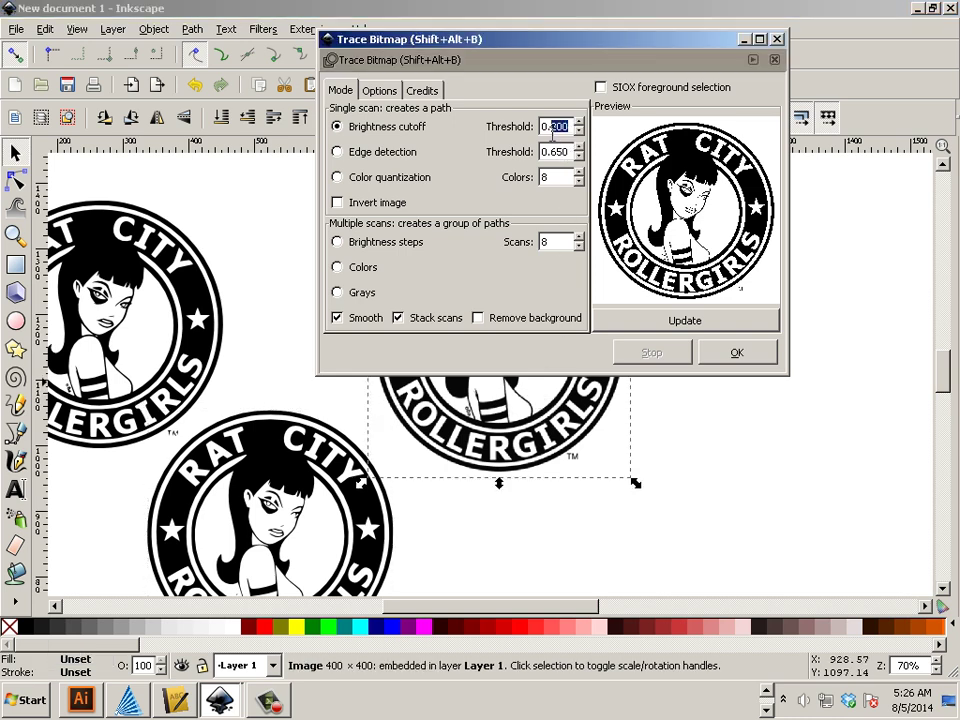
text(99)
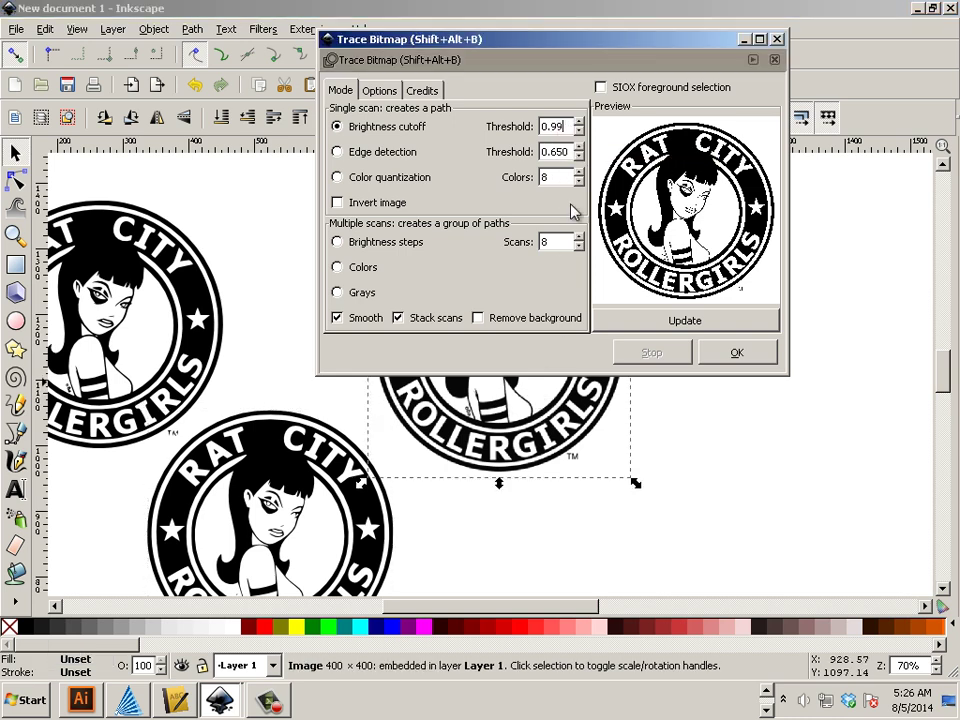
click(668, 320)
click(739, 354)
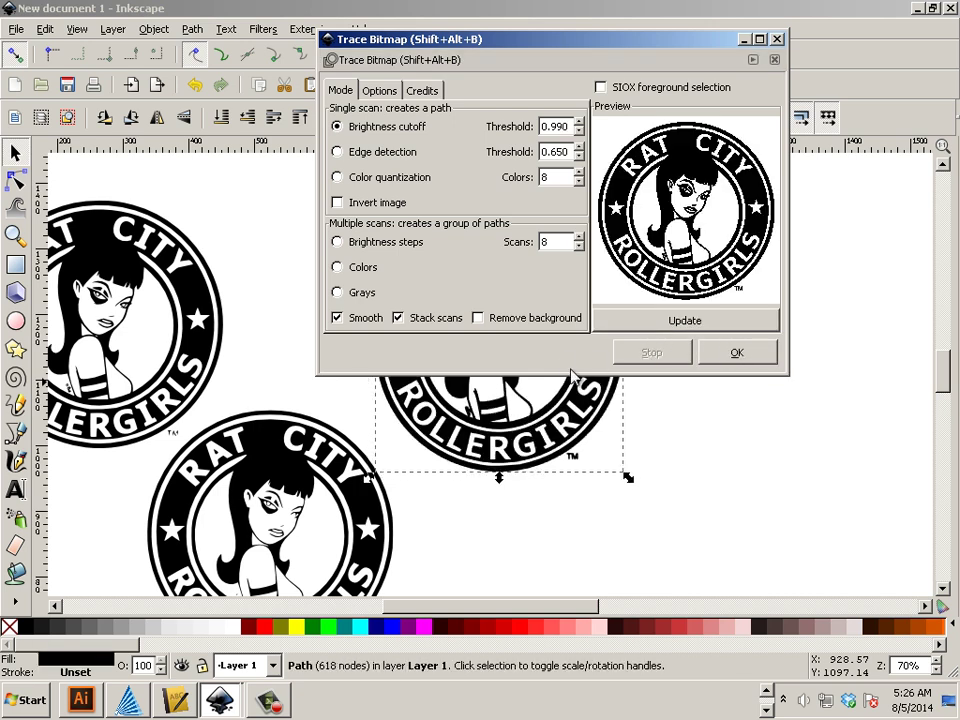
mouse_move(561, 420)
mouse_down()
mouse_move(390, 350)
mouse_move(426, 364)
mouse_up()
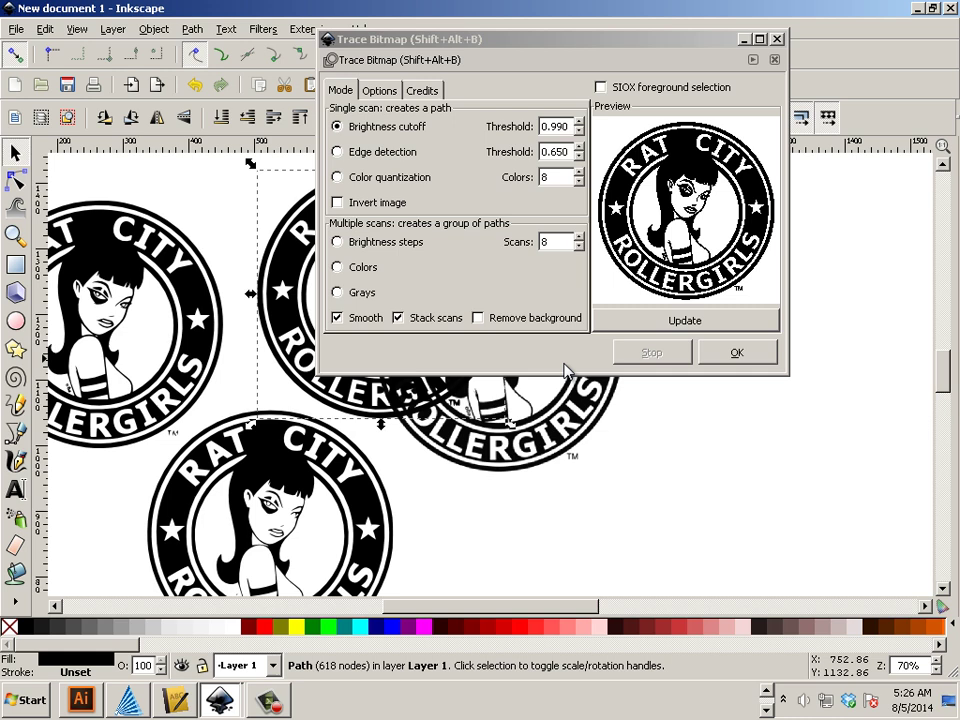
click(775, 60)
click(436, 219)
drag(592, 297, 845, 318)
Delete the original embedded logo bitmap from the page.
key(Delete)
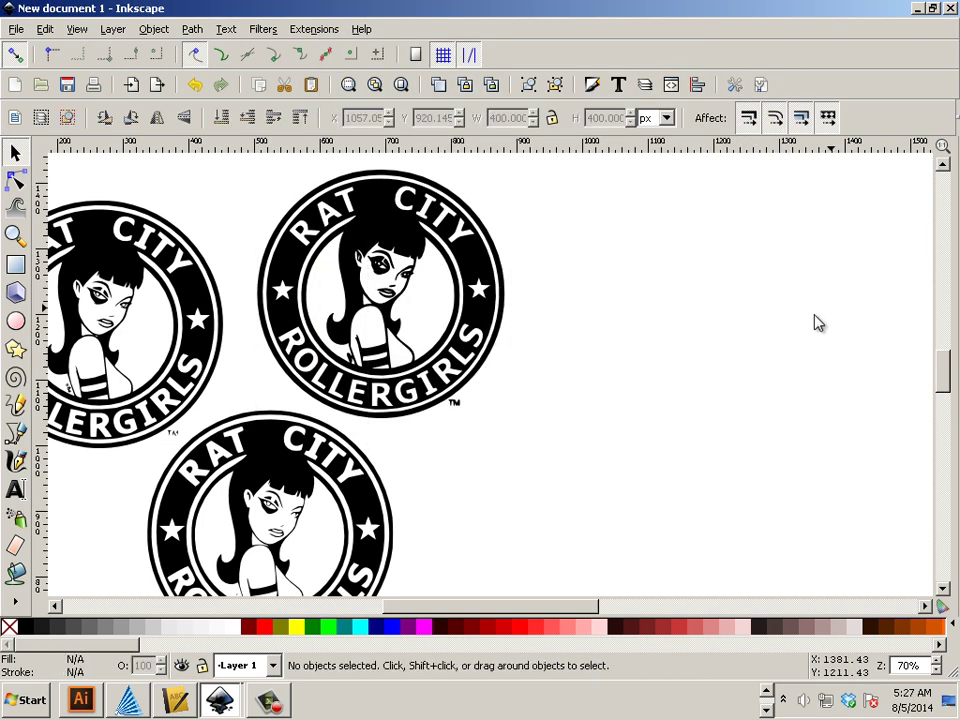
drag(499, 615, 460, 615)
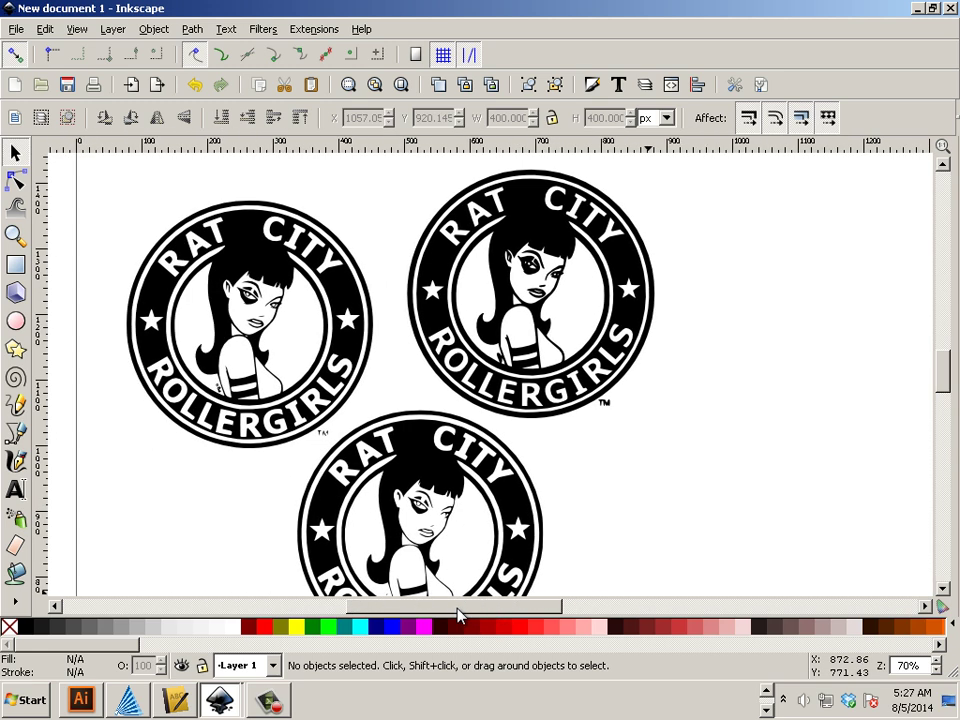
key(ctrl)
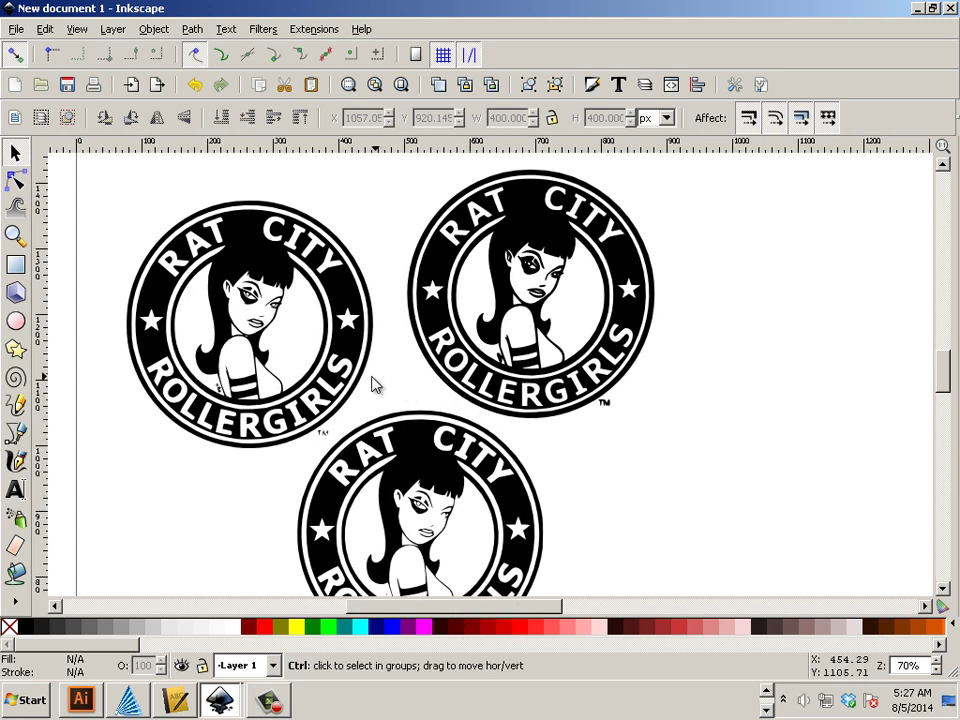
key(ctrl+z)
Bring up the View menu's Display mode choices.
click(150, 30)
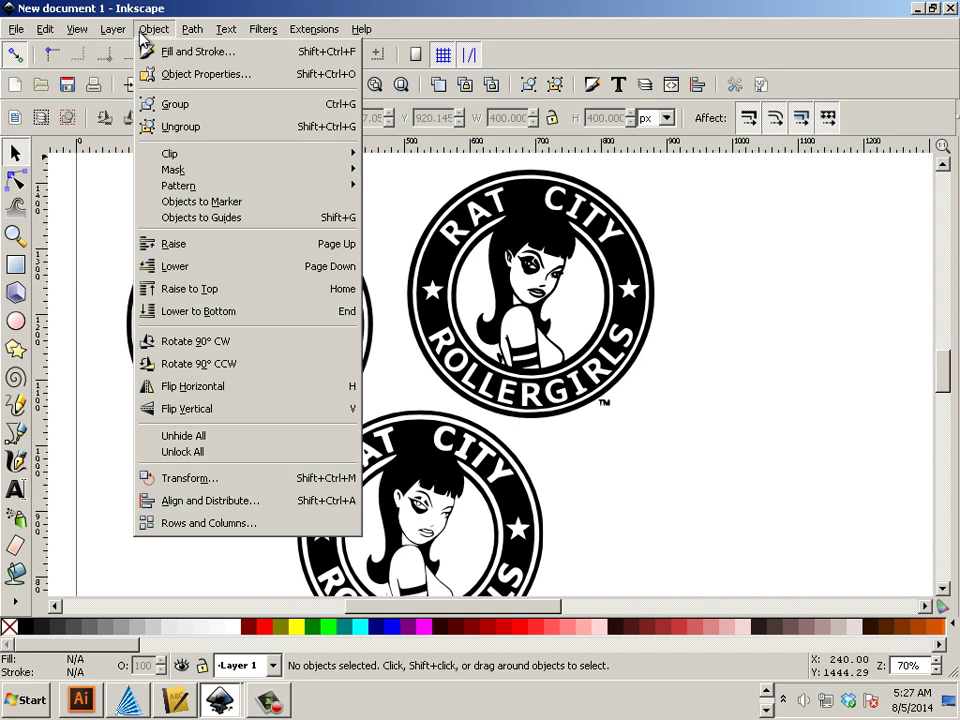
mouse_move(113, 30)
mouse_move(79, 31)
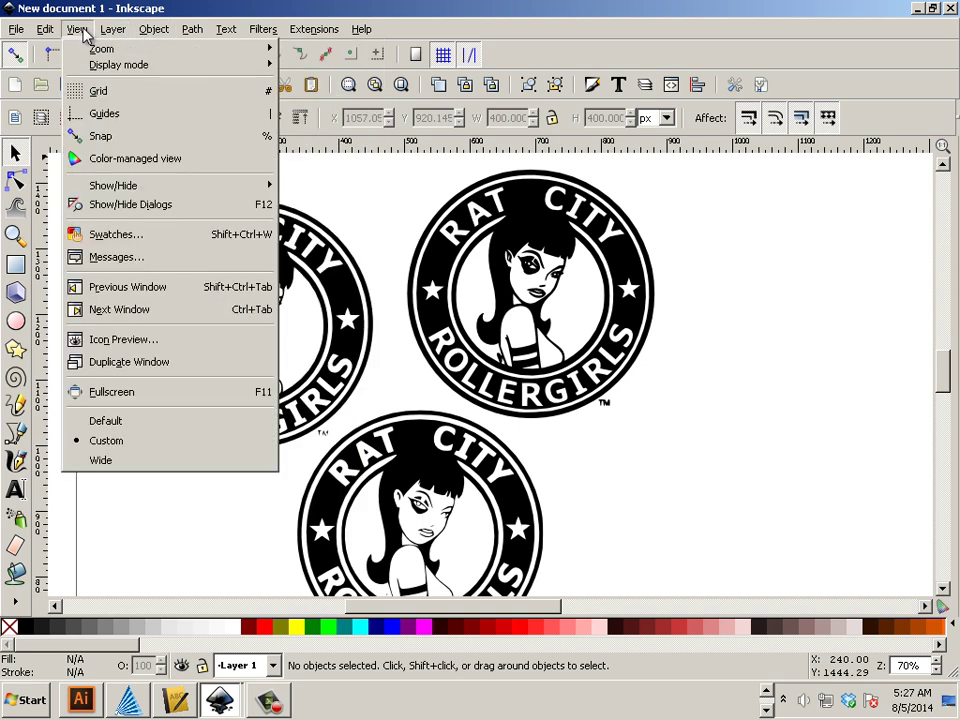
mouse_move(88, 66)
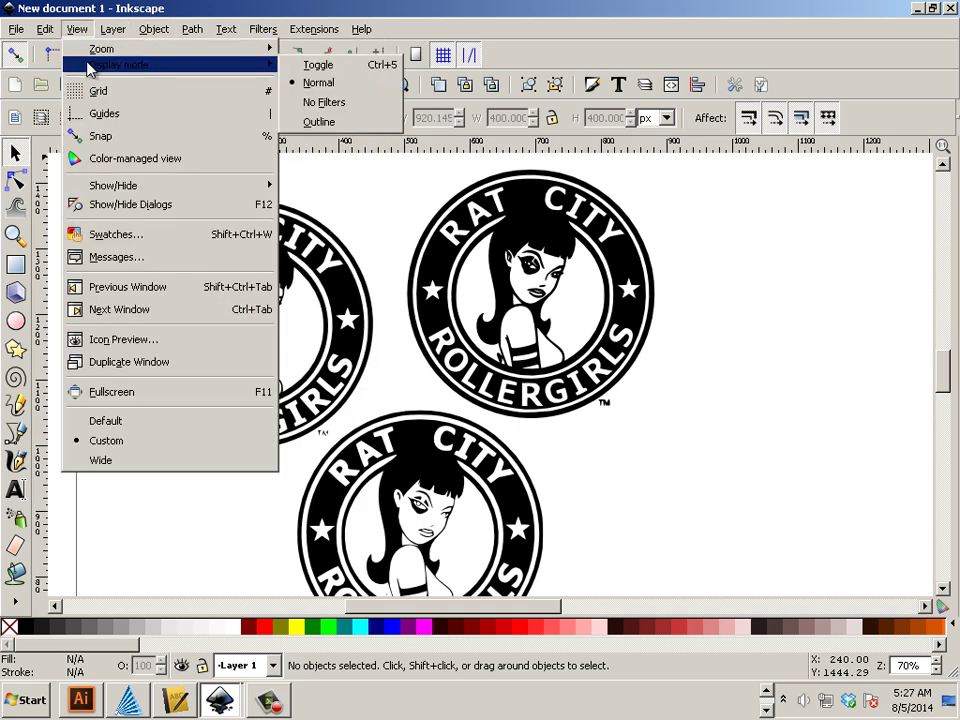
click(320, 122)
scroll(377, 350, up, 2)
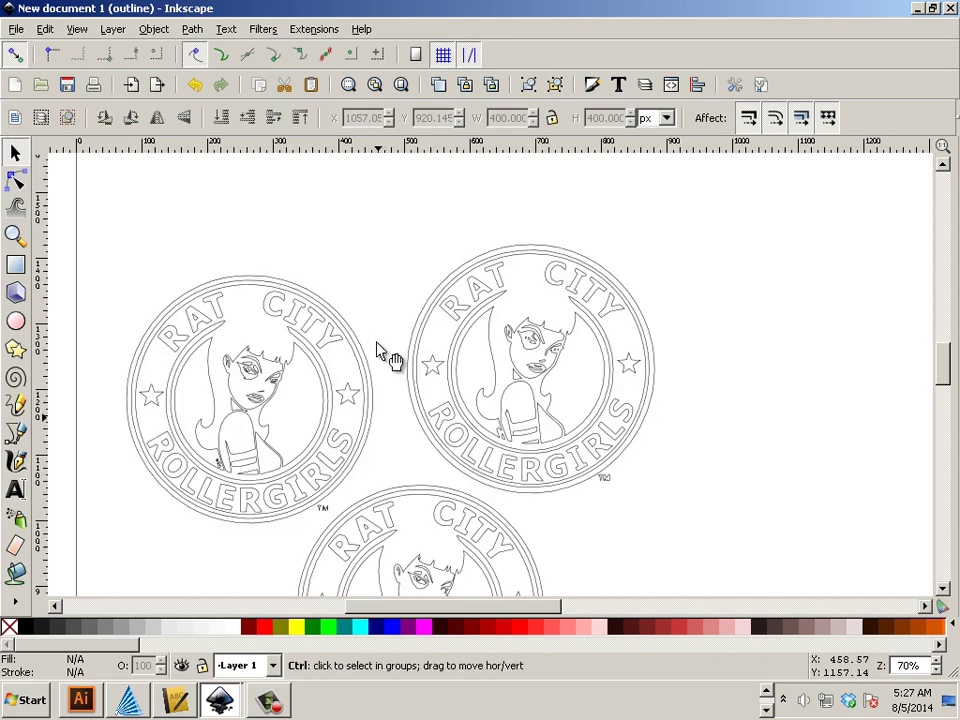
scroll(386, 349, up, 2)
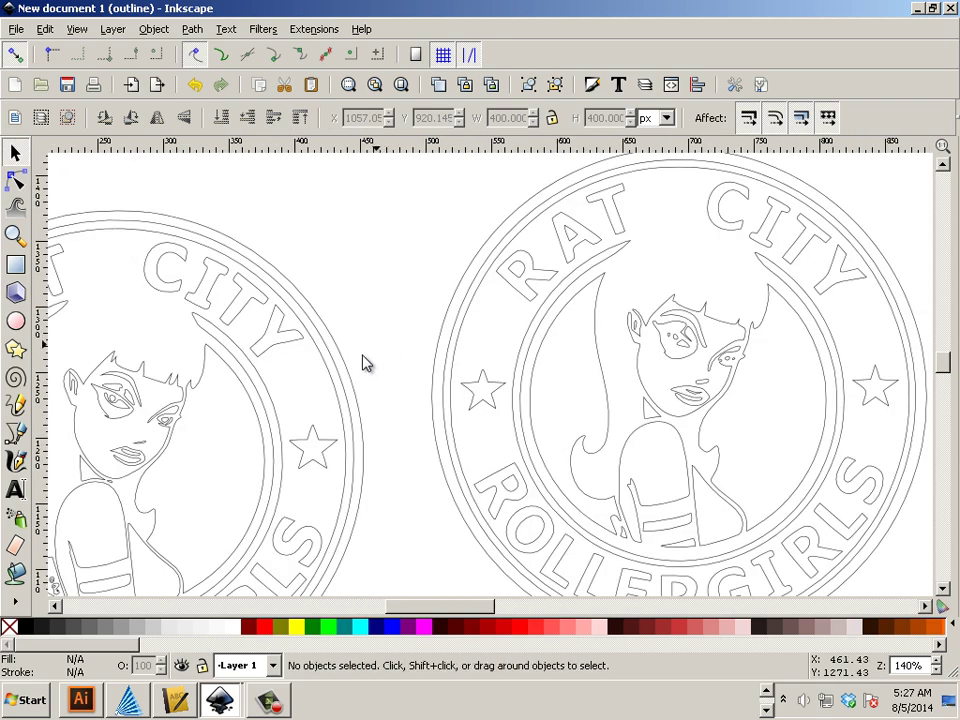
scroll(345, 393, down, 3)
scroll(337, 386, up, 2)
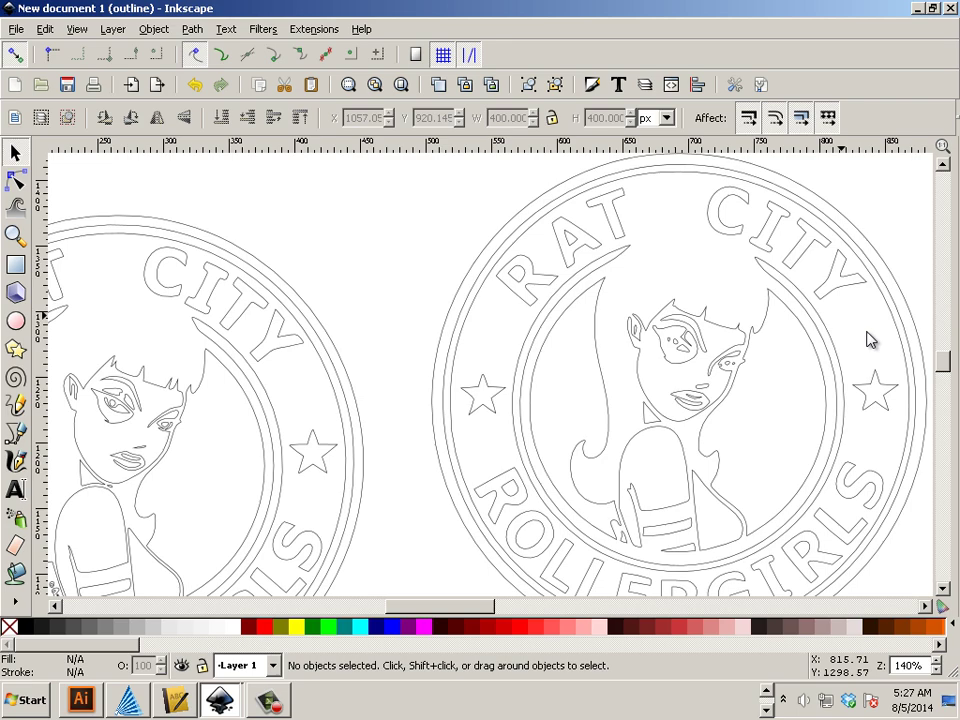
scroll(945, 388, down, 4)
scroll(945, 388, down, 3)
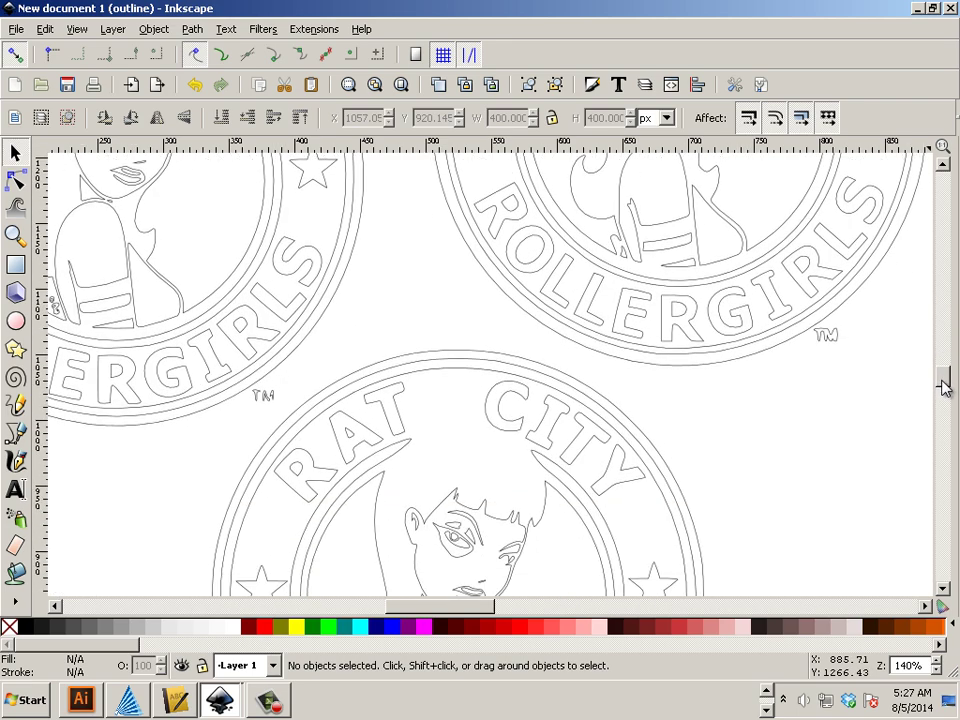
scroll(943, 370, up, 2)
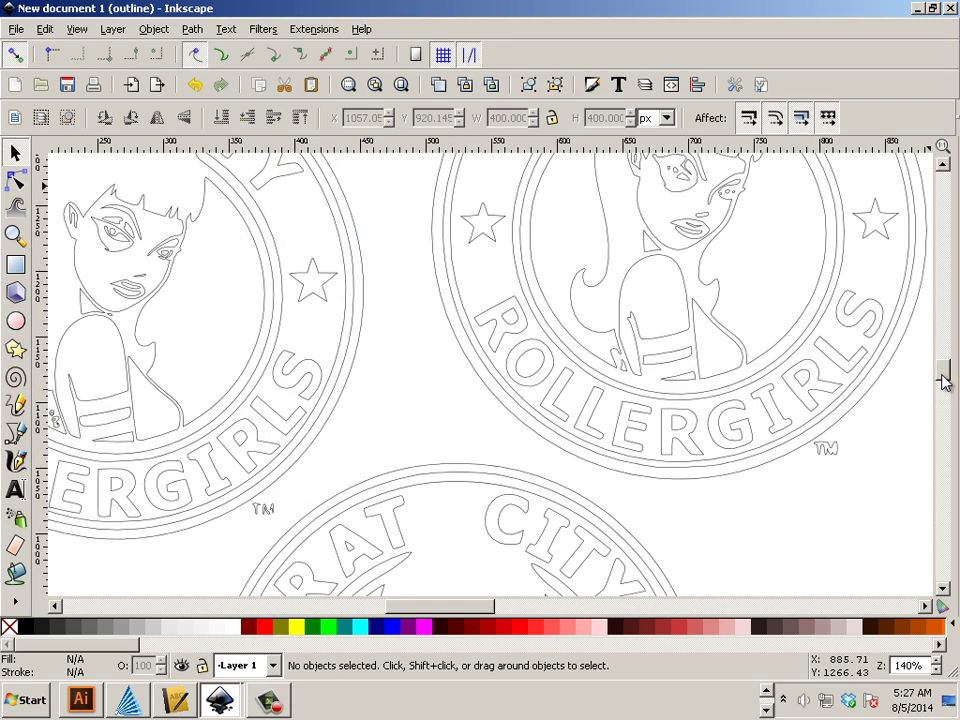
scroll(943, 375, down, 3)
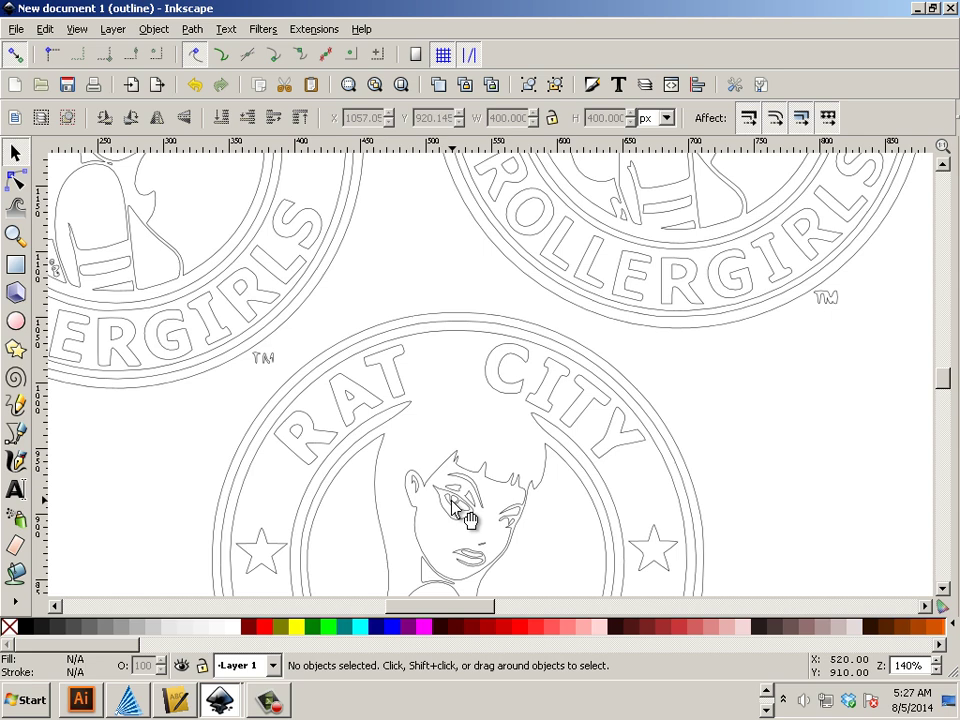
ctrl+scroll(453, 505, up, 1)
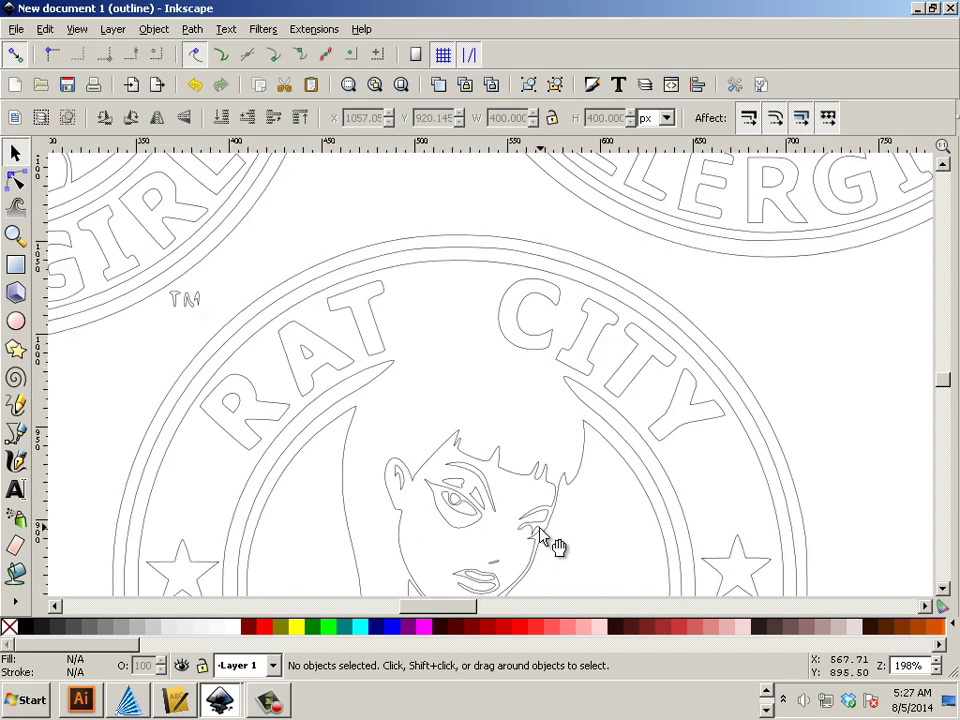
mouse_move(945, 381)
mouse_down()
mouse_move(945, 392)
mouse_move(945, 362)
mouse_move(943, 372)
mouse_up()
drag(459, 606, 440, 608)
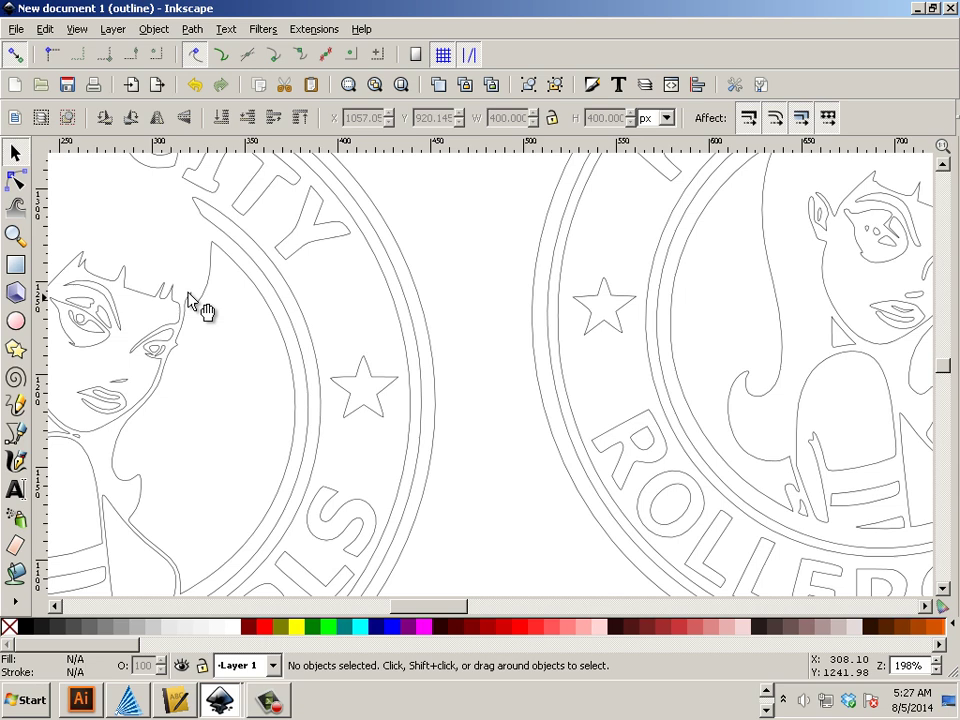
ctrl+scroll(338, 249, down, 1)
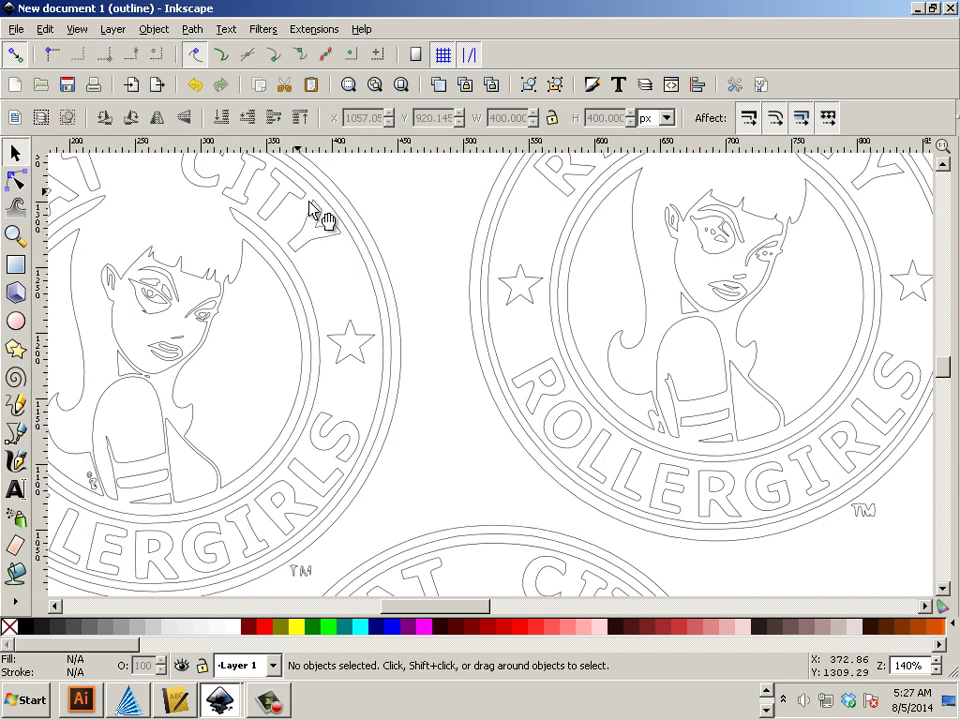
scroll(712, 275, up, 4)
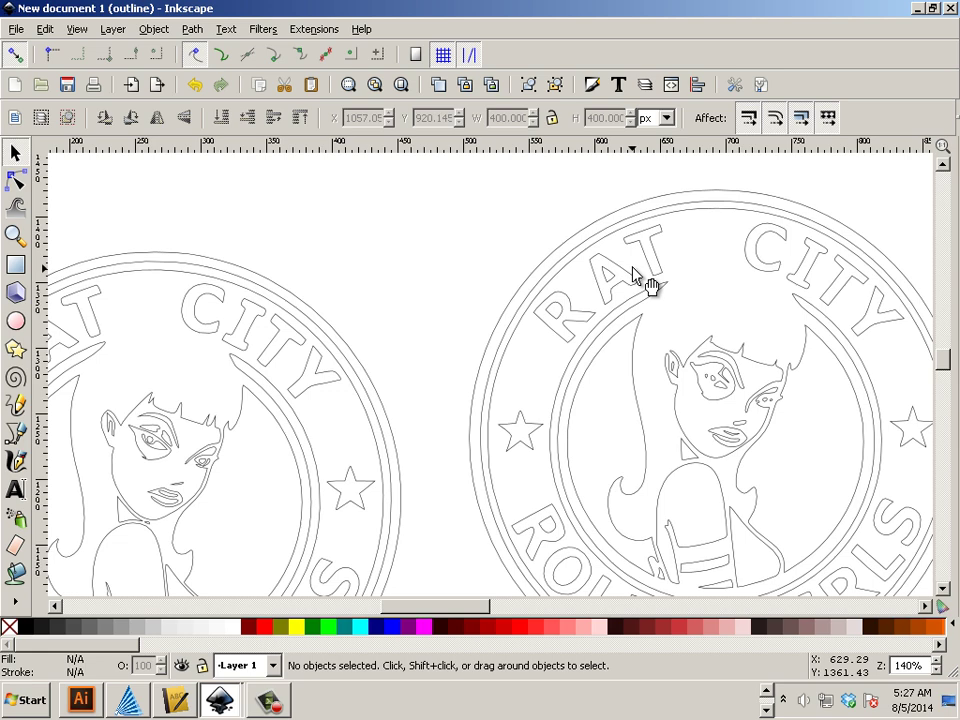
scroll(580, 386, down, 1)
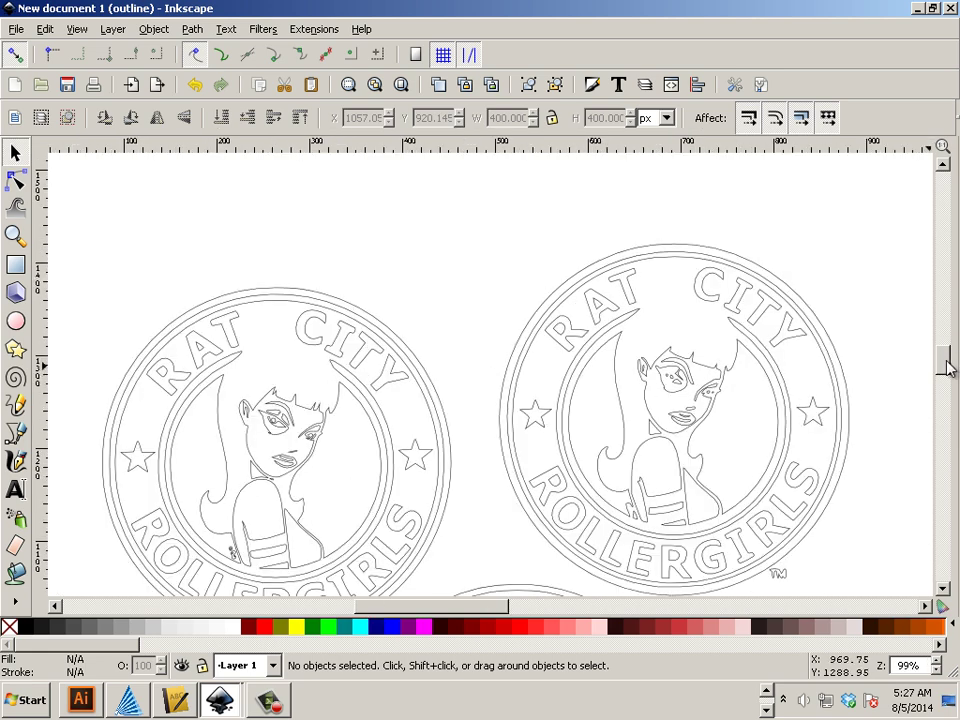
drag(948, 368, 944, 392)
Delete the middle traced logo copy and zoom in on the remaining two.
click(524, 381)
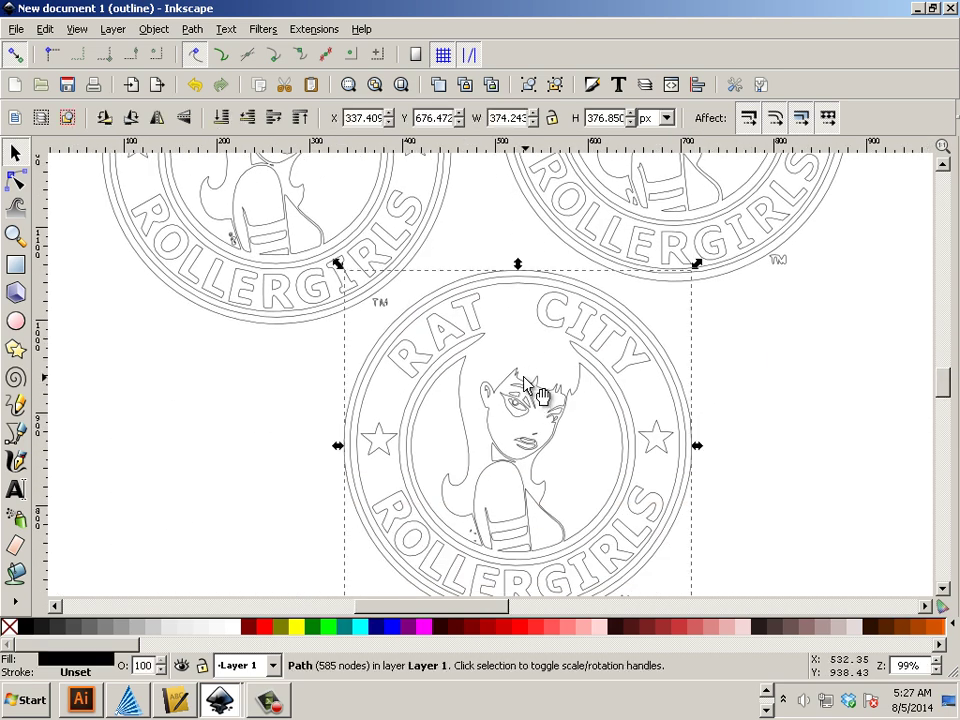
key(Delete)
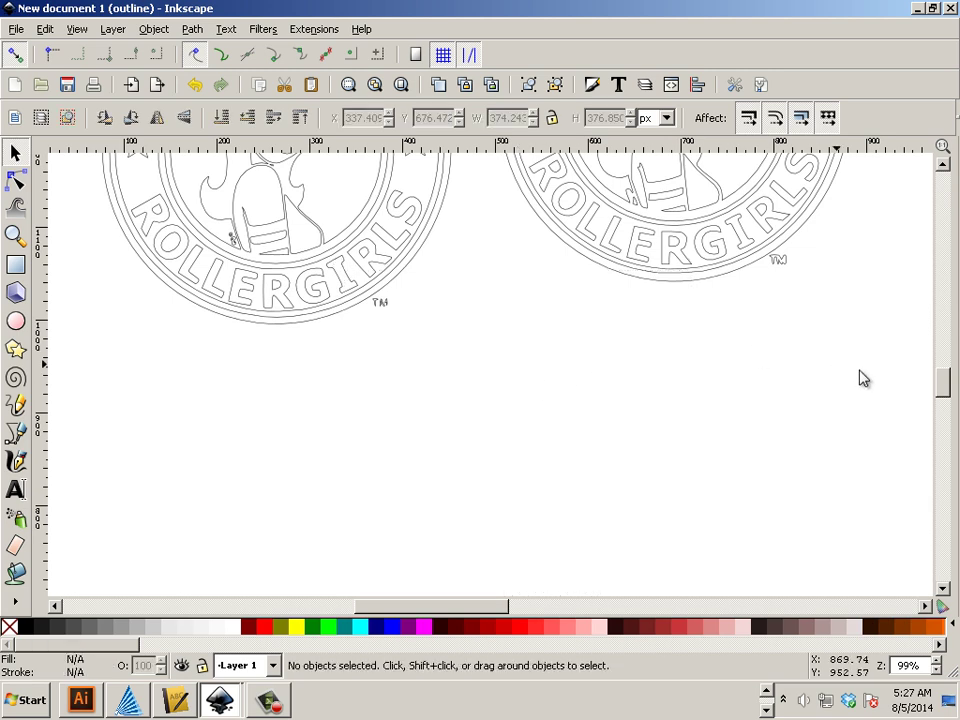
scroll(947, 388, up, 3)
mouse_move(947, 388)
mouse_down()
mouse_move(945, 368)
mouse_move(945, 377)
mouse_up()
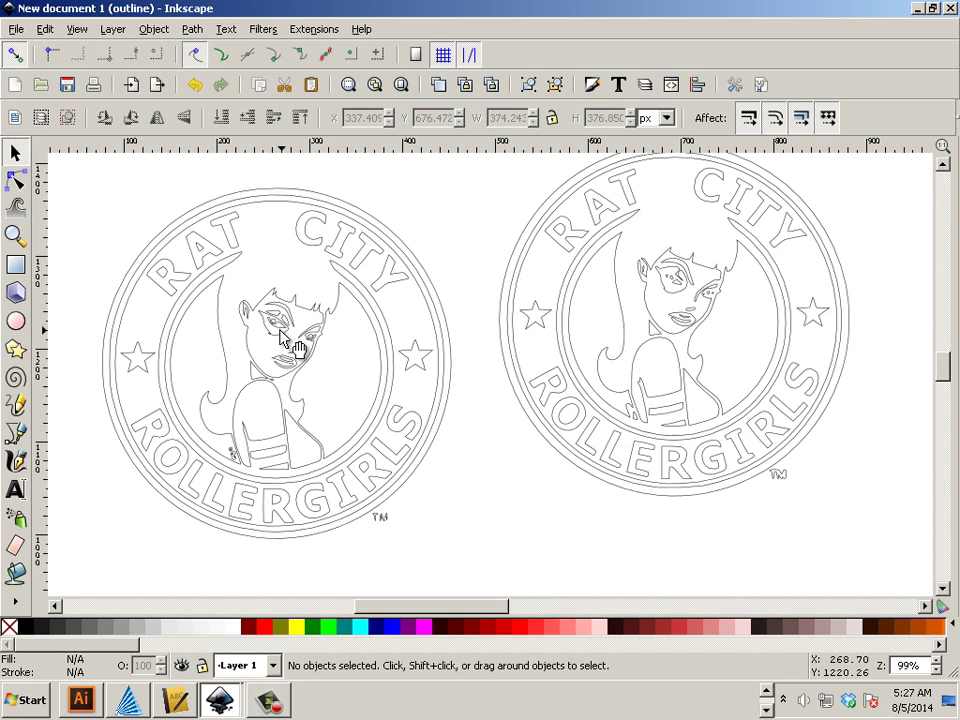
key(ctrl+Up)
key(ctrl+Up)
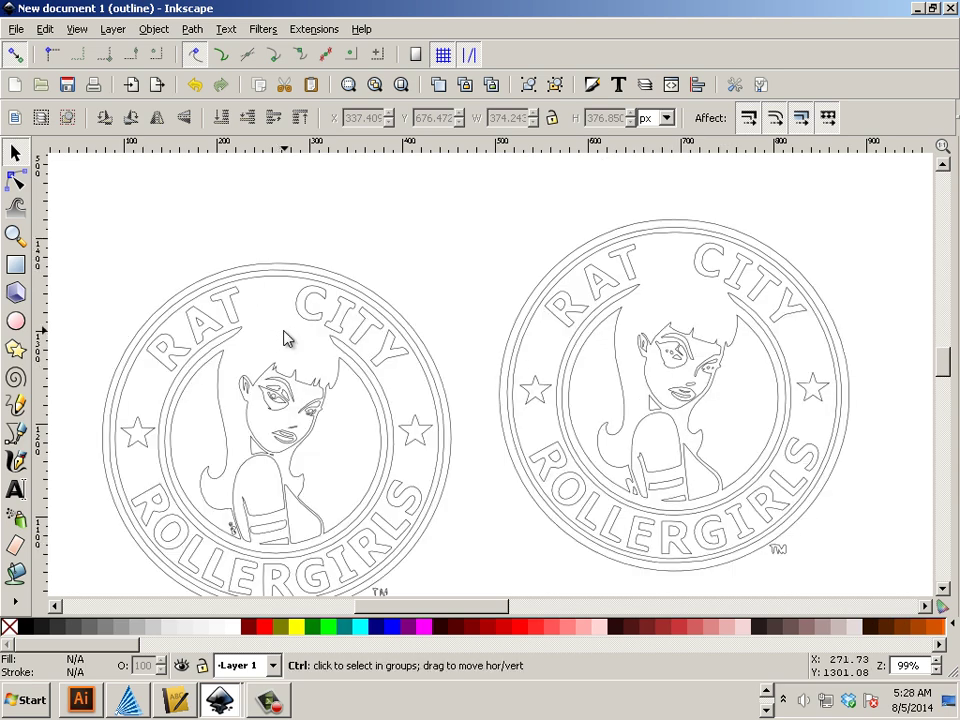
scroll(281, 350, up, 1)
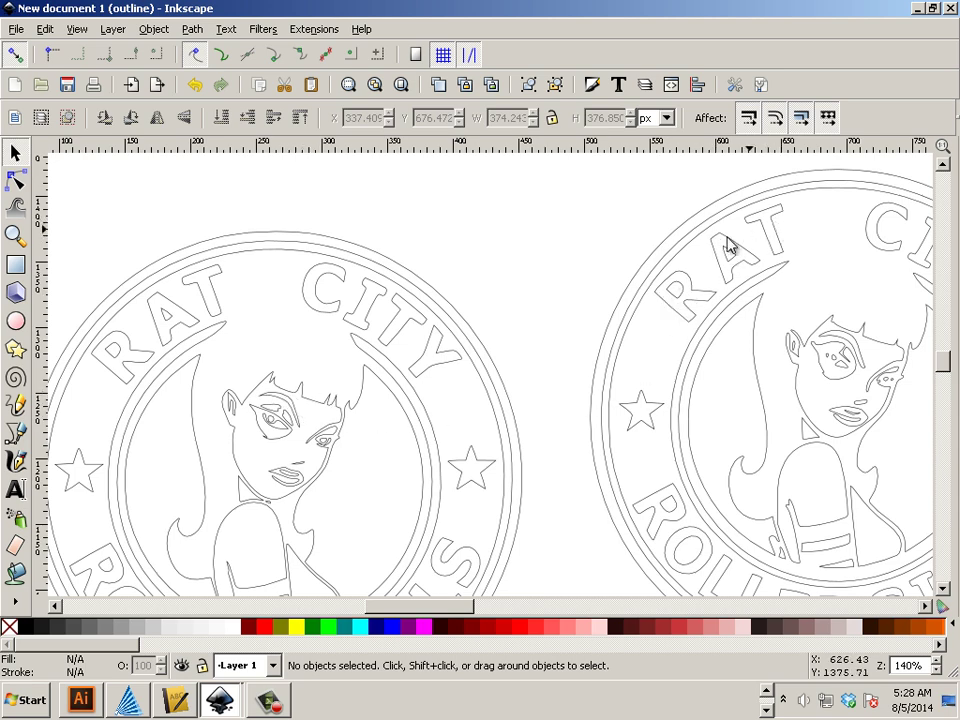
Select the left and right logos in turn to compare their 621 and 618 nodes.
click(506, 386)
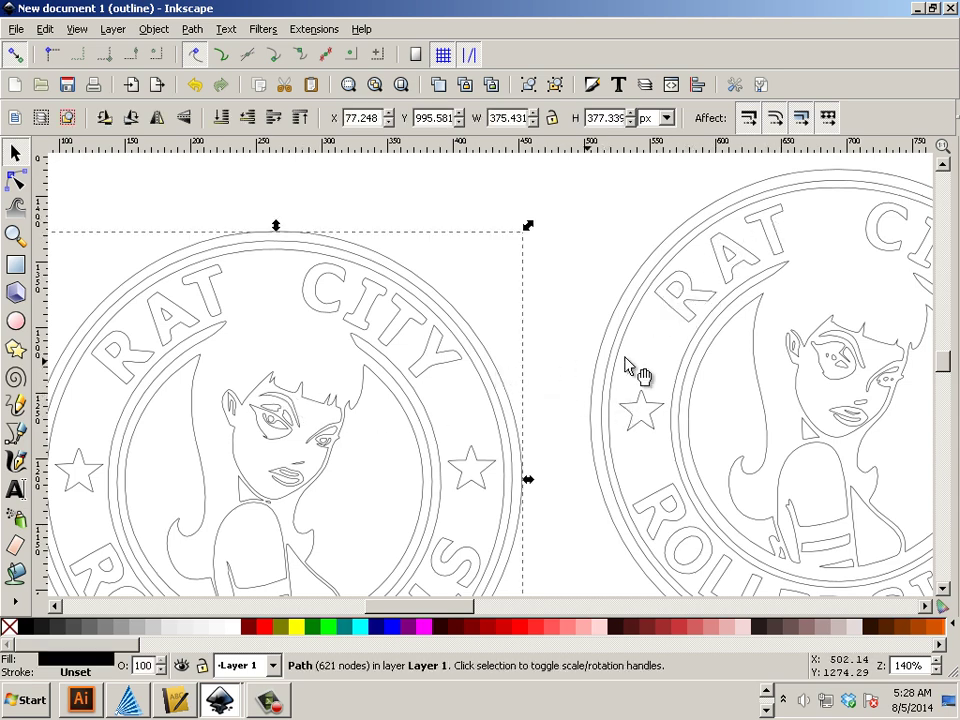
click(616, 357)
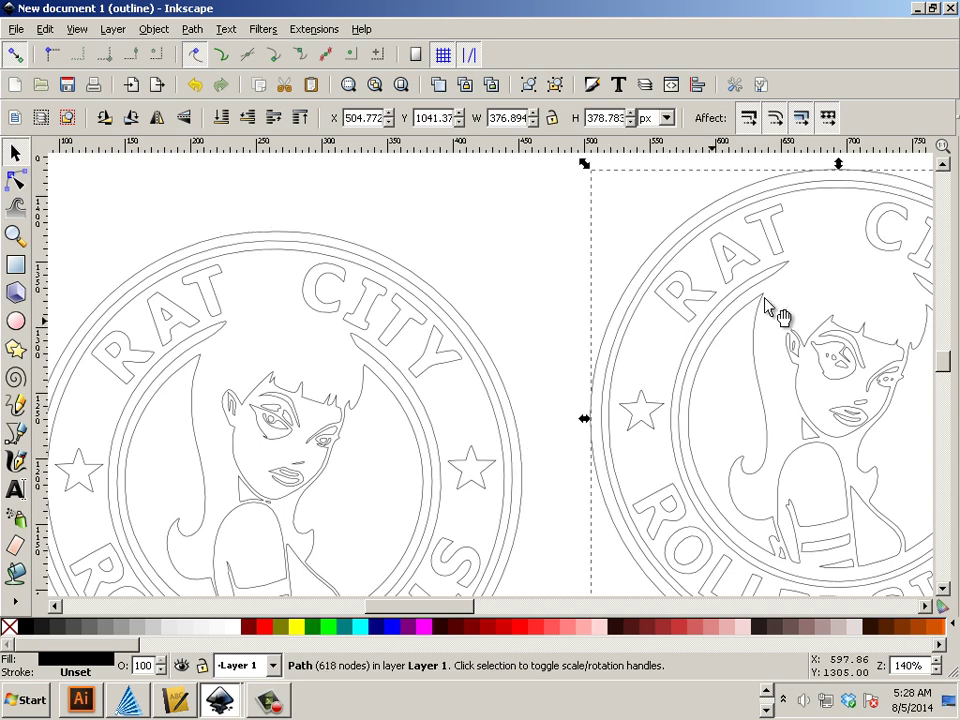
click(477, 332)
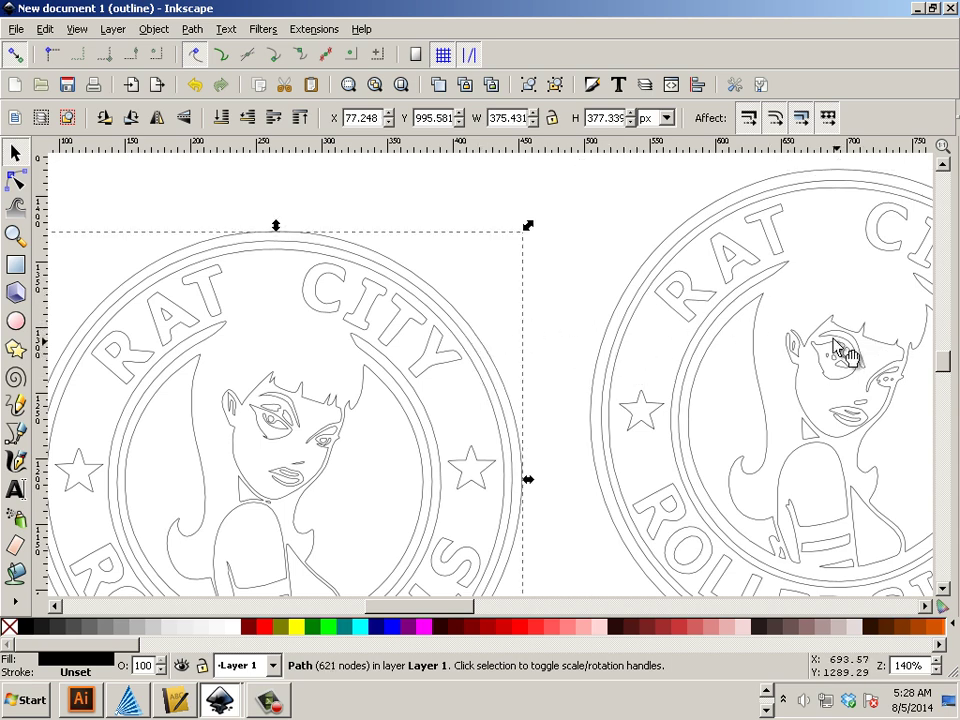
Open the Layers panel and add a new layer named 'Eyes' above Layer 1.
click(112, 29)
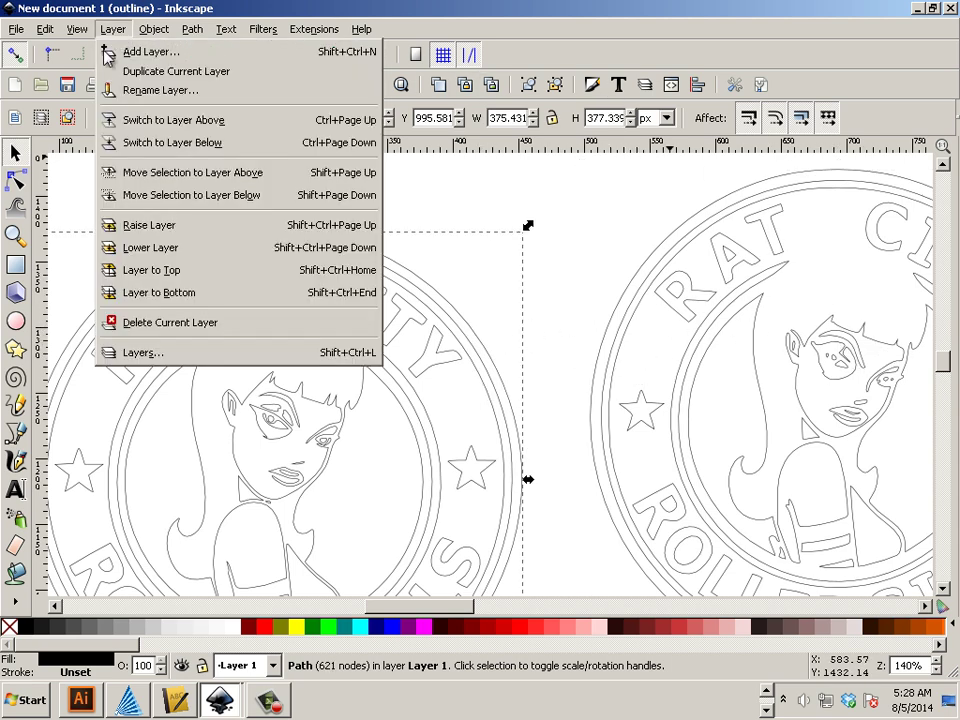
click(168, 352)
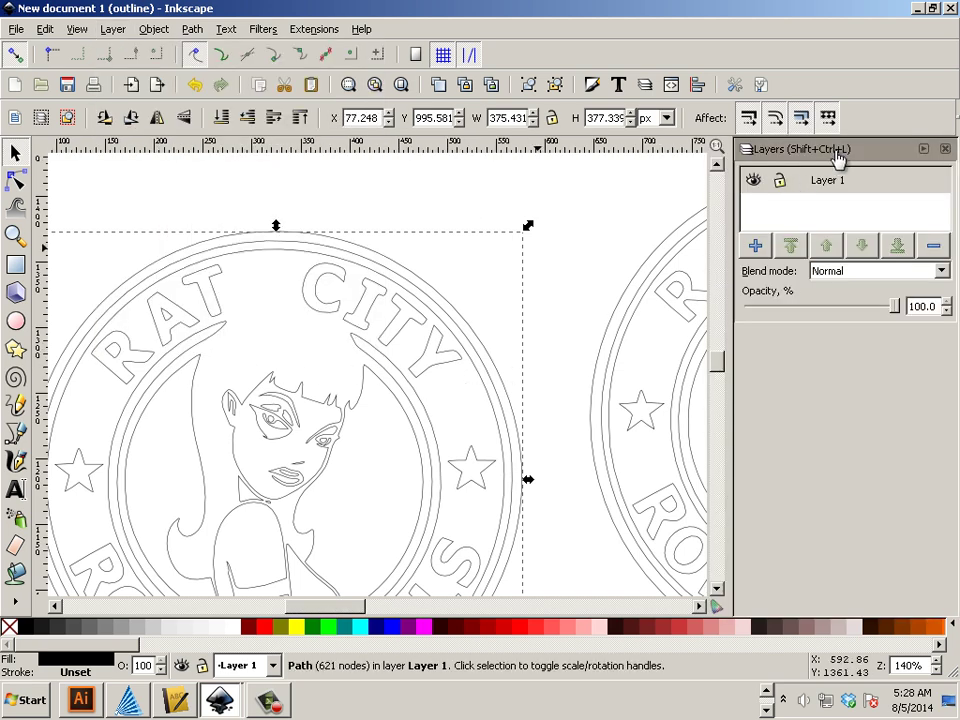
click(504, 326)
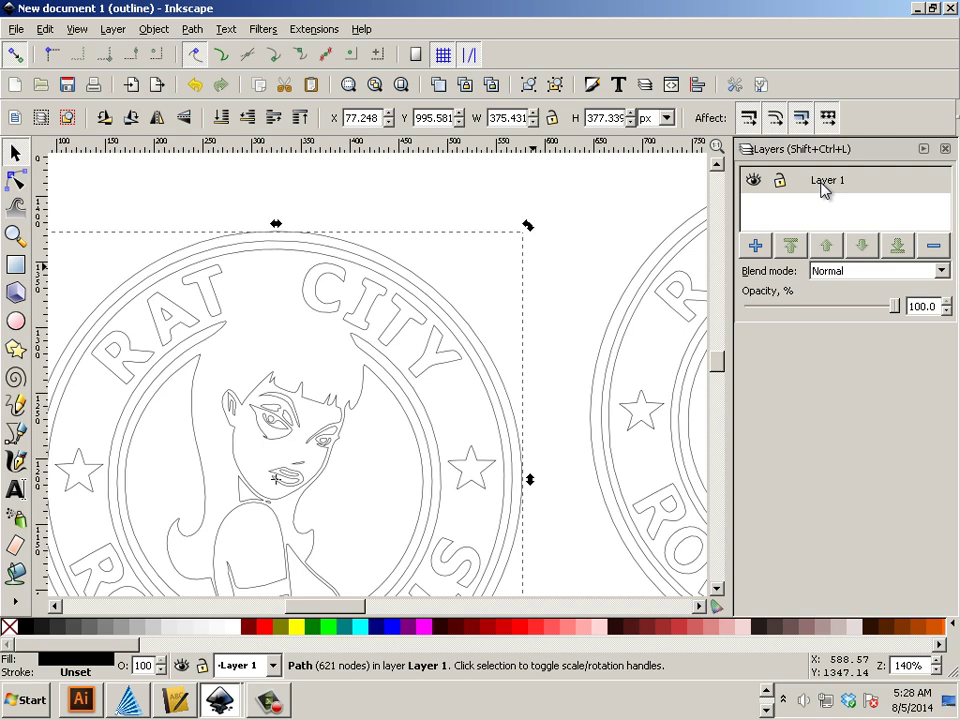
click(755, 246)
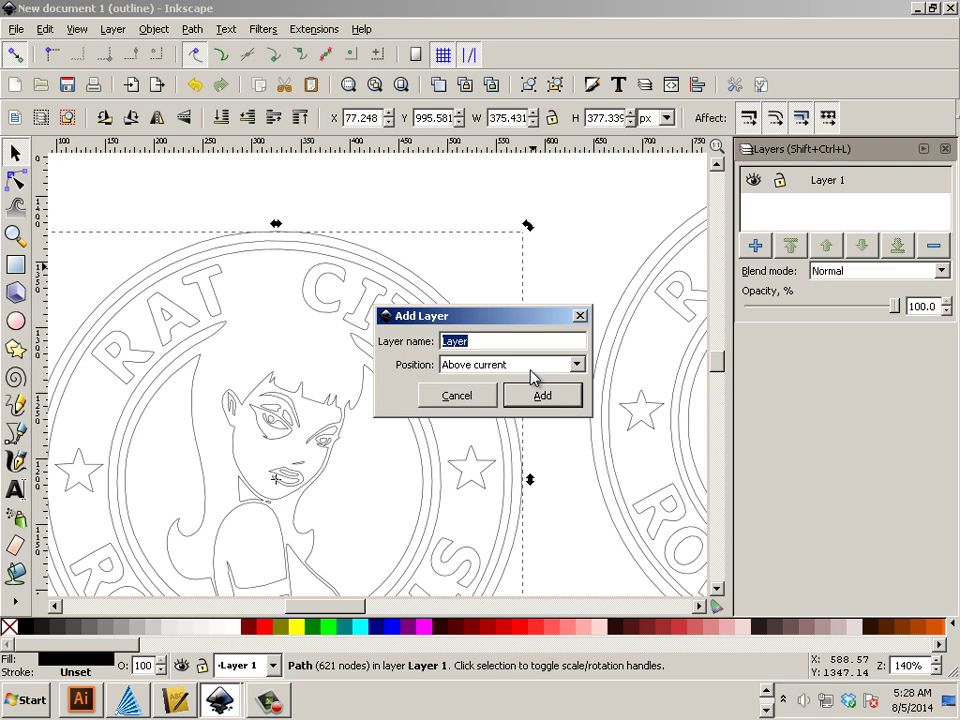
text(Eyes)
click(549, 397)
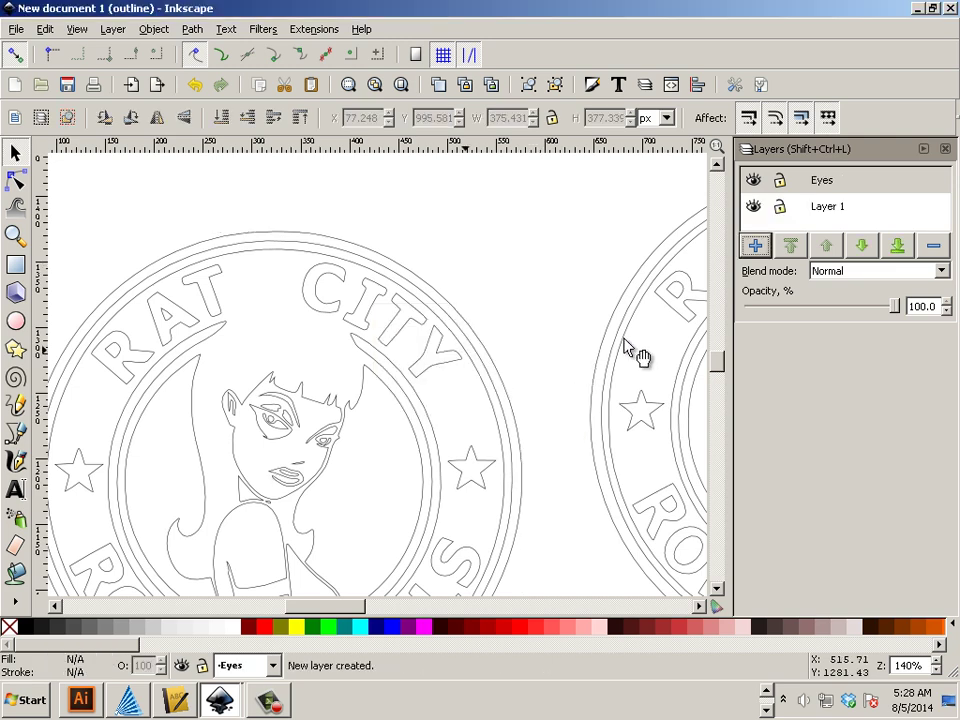
Select the left logo path and show its nodes for editing.
click(449, 328)
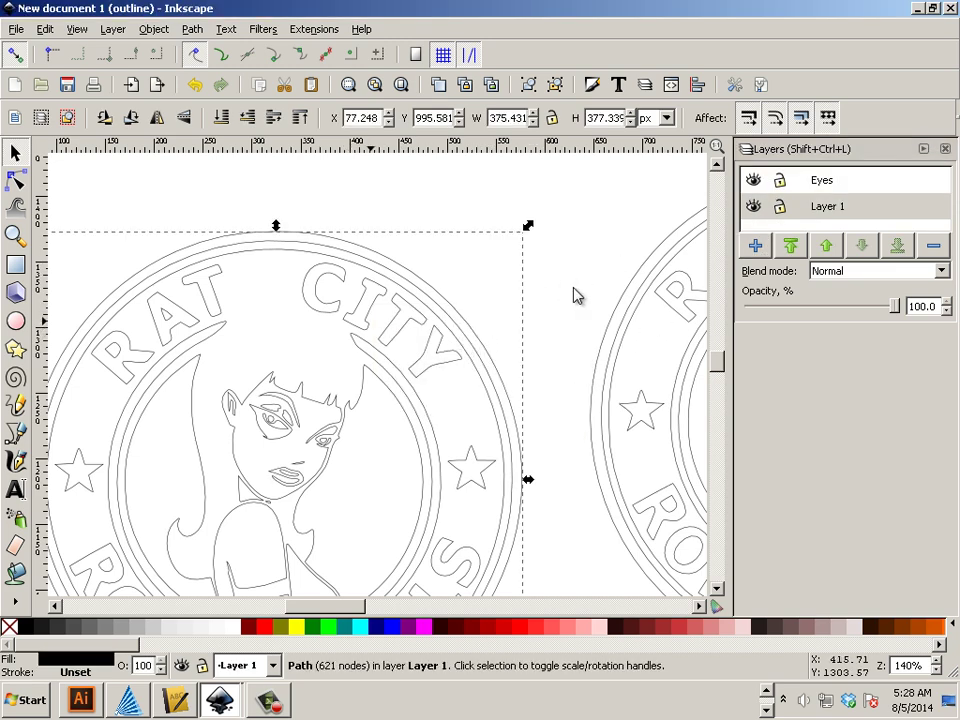
right_click(452, 322)
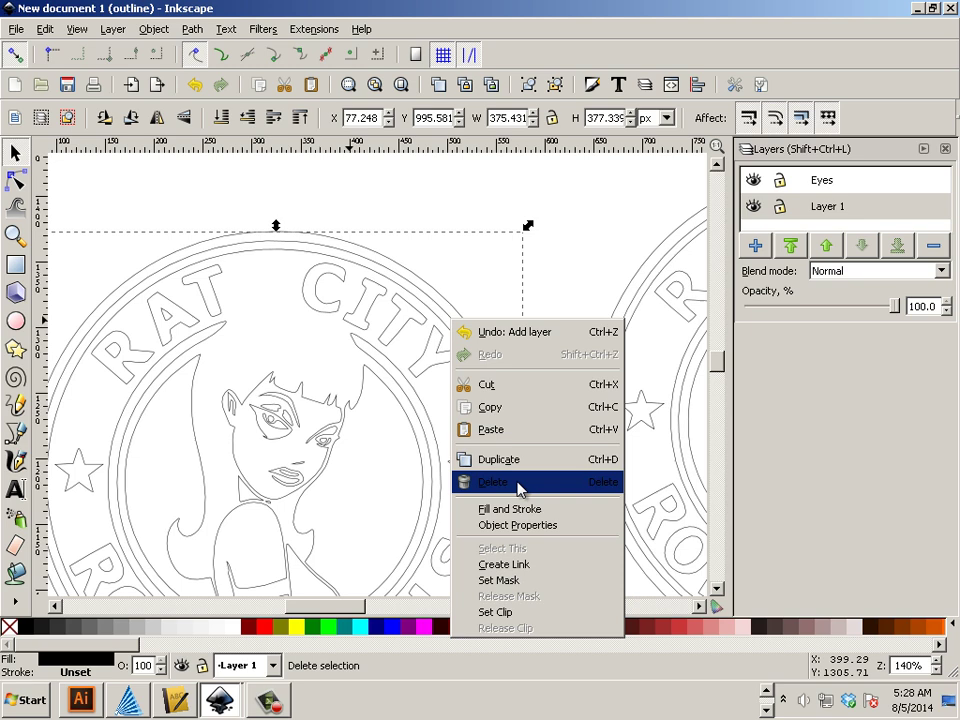
click(428, 466)
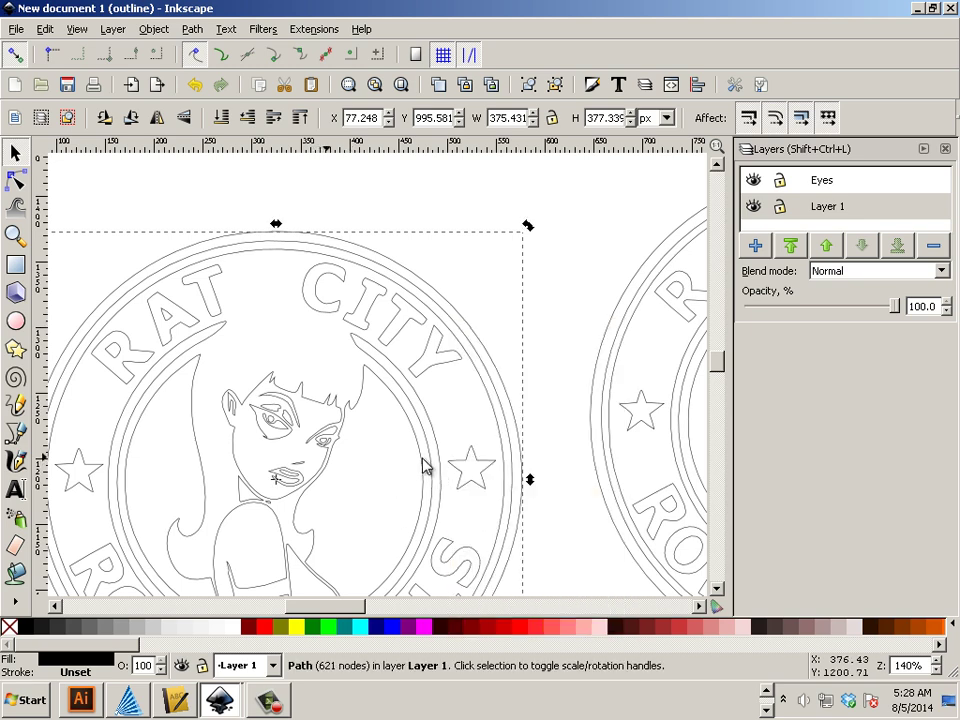
right_click(423, 466)
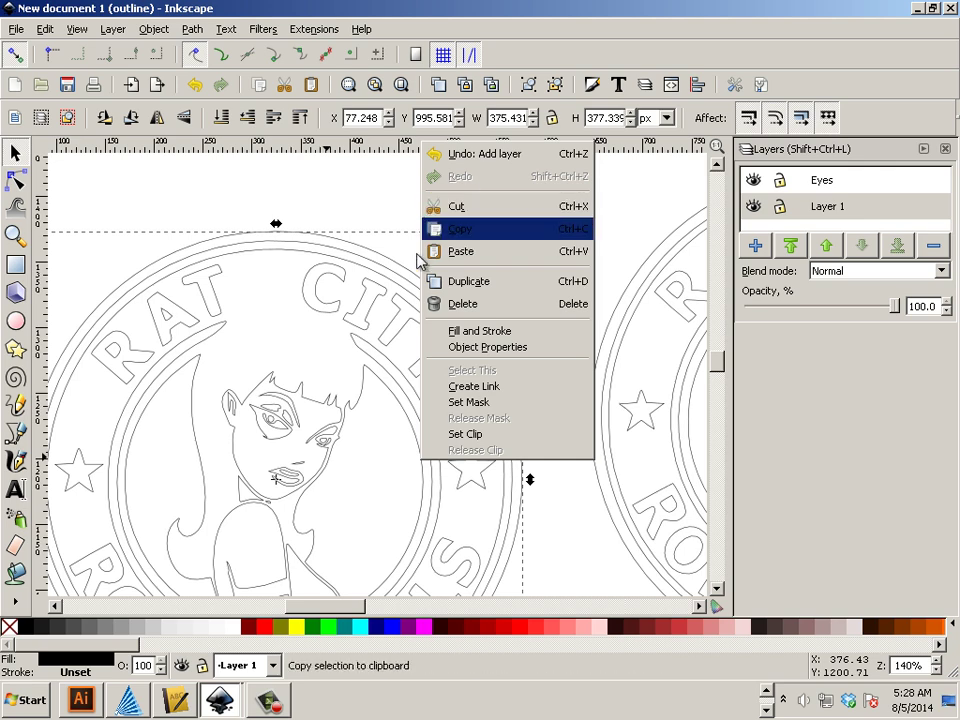
click(390, 400)
key(n)
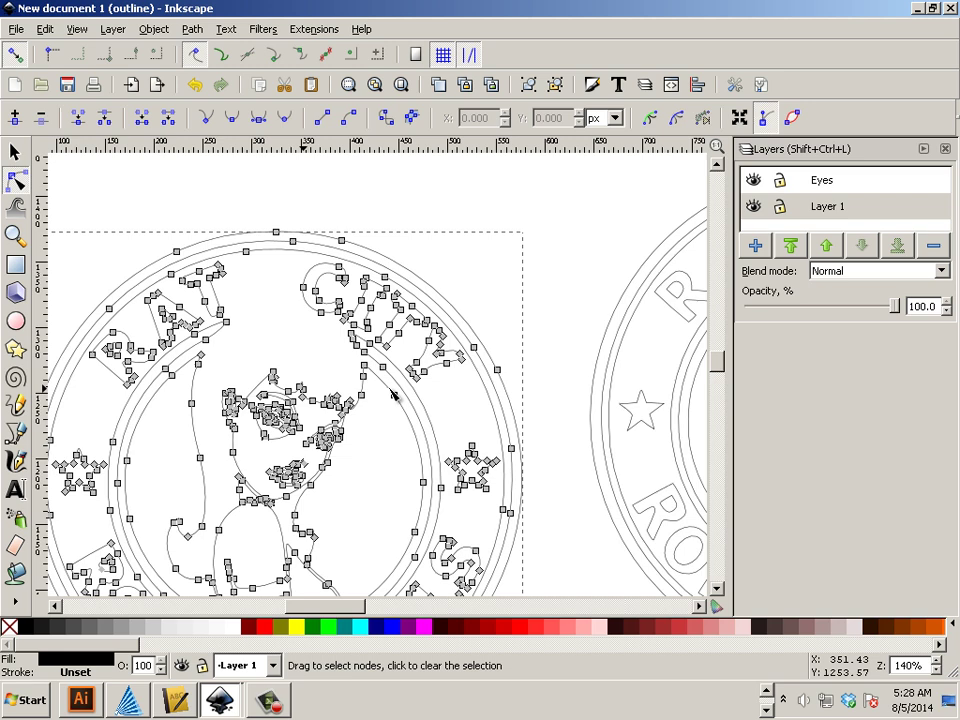
right_click(390, 397)
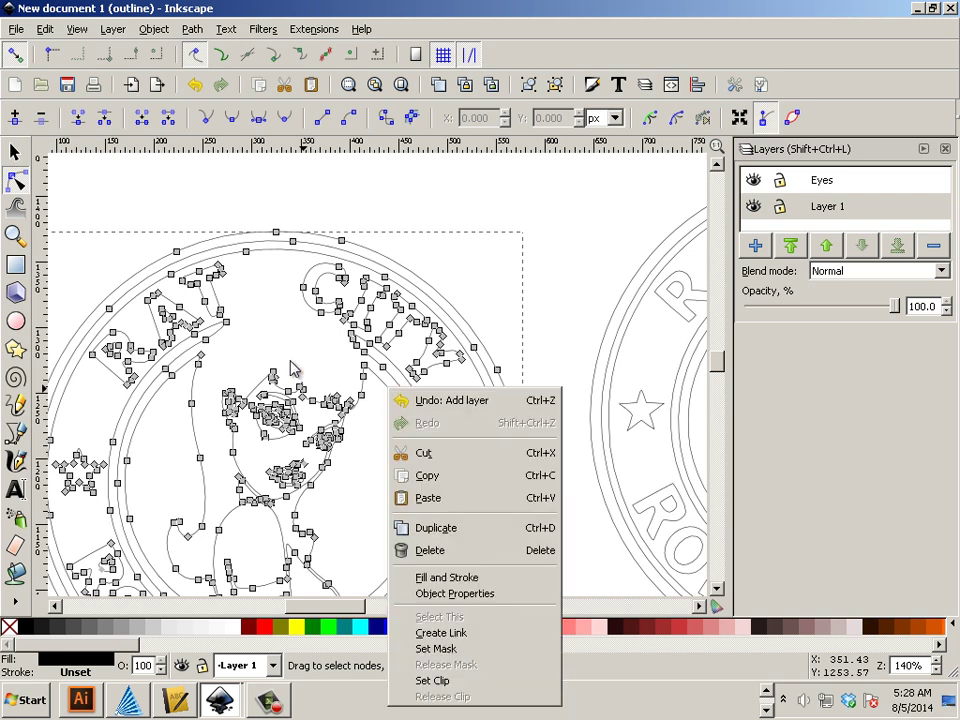
key(Escape)
key(Escape)
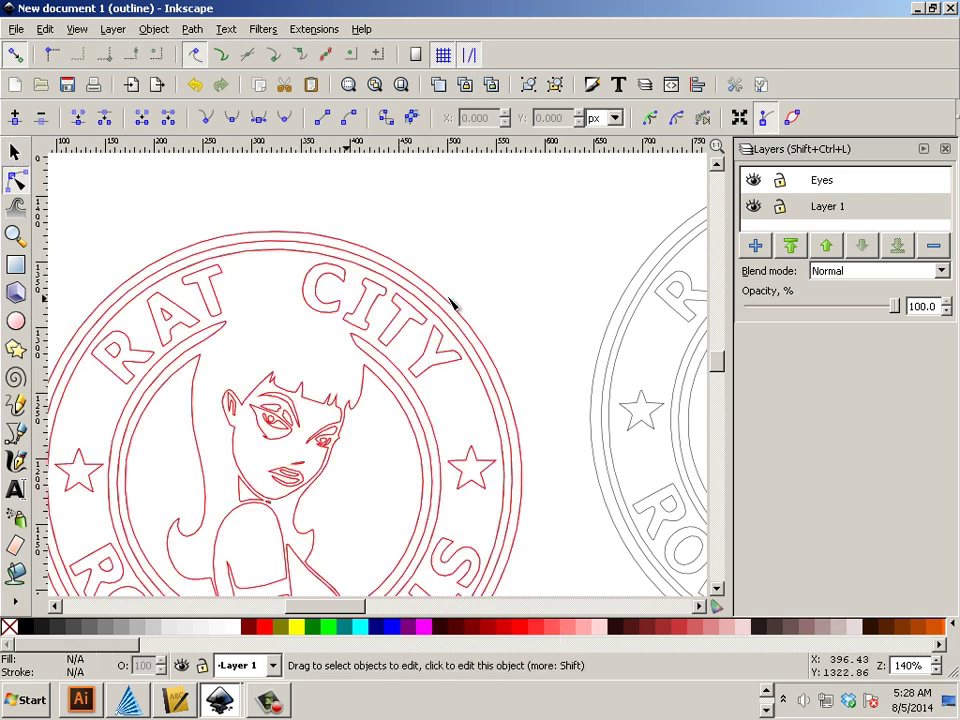
Reselect the whole logo path, close the selection tool preferences, and bring up its context menu.
click(450, 302)
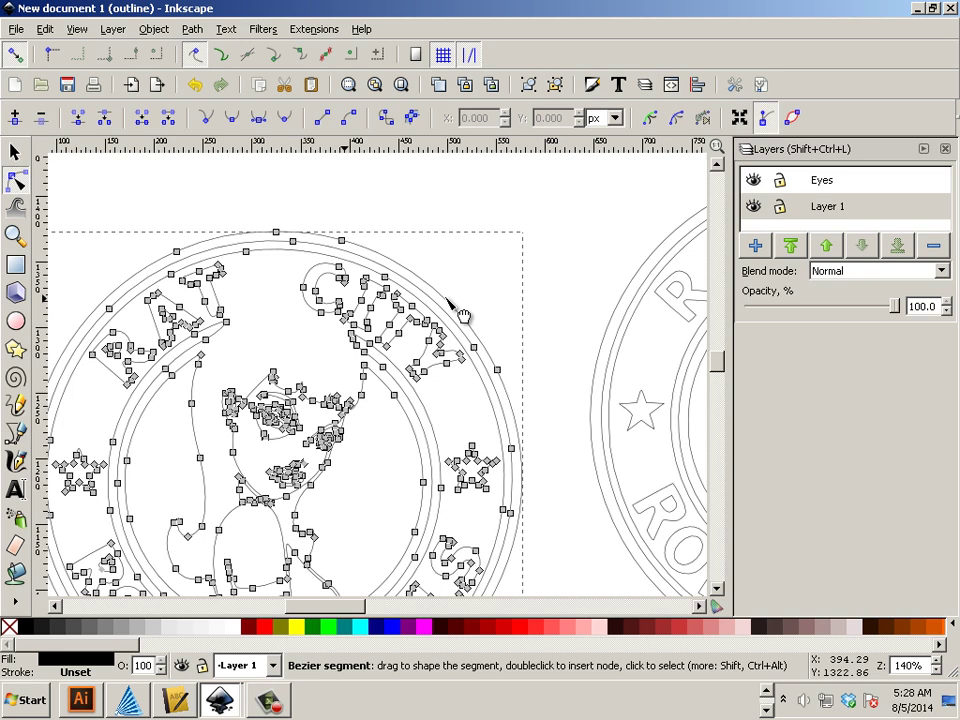
right_click(397, 282)
click(12, 152)
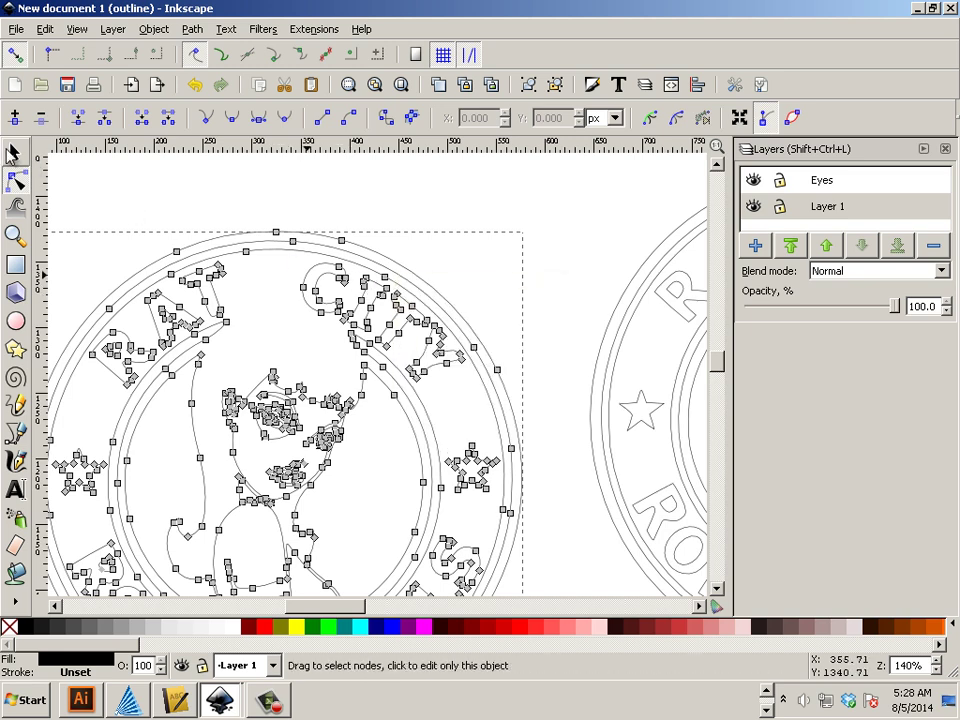
double_click(15, 152)
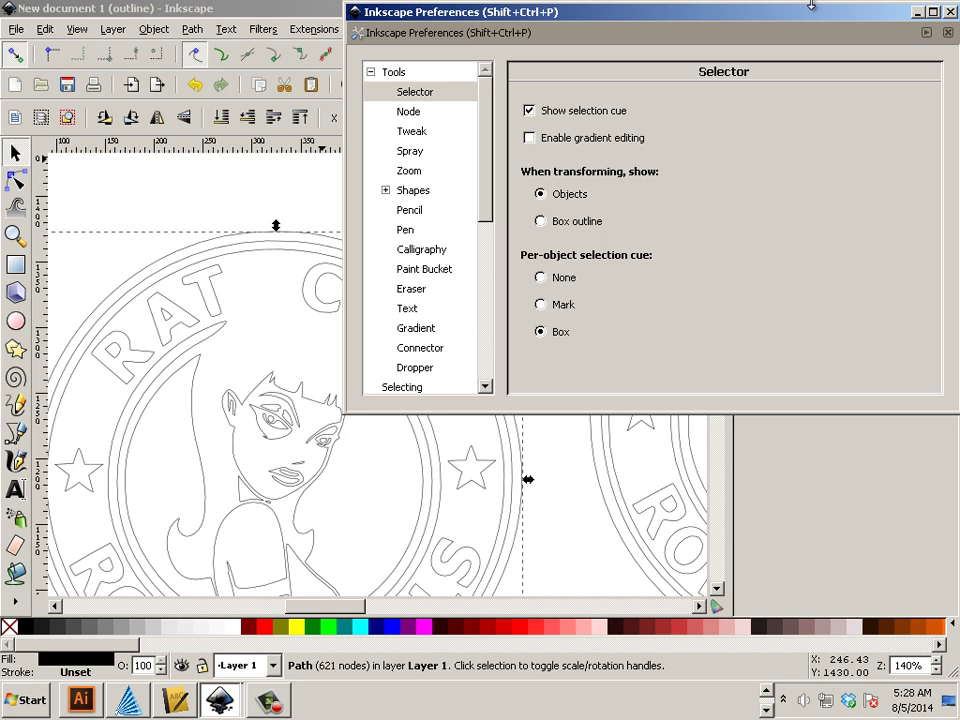
click(950, 12)
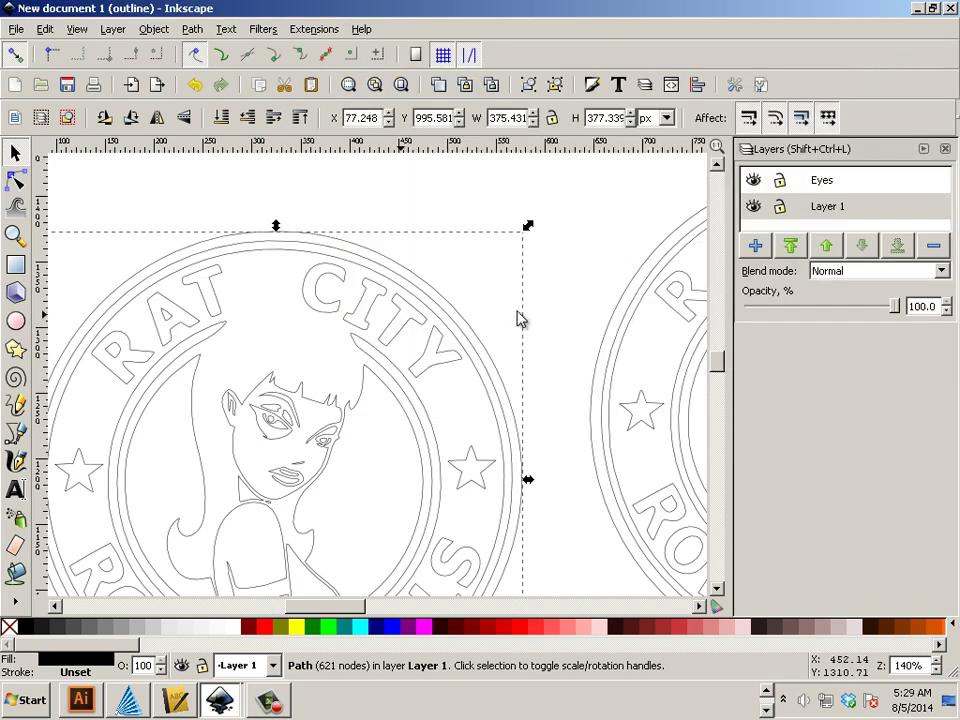
right_click(466, 331)
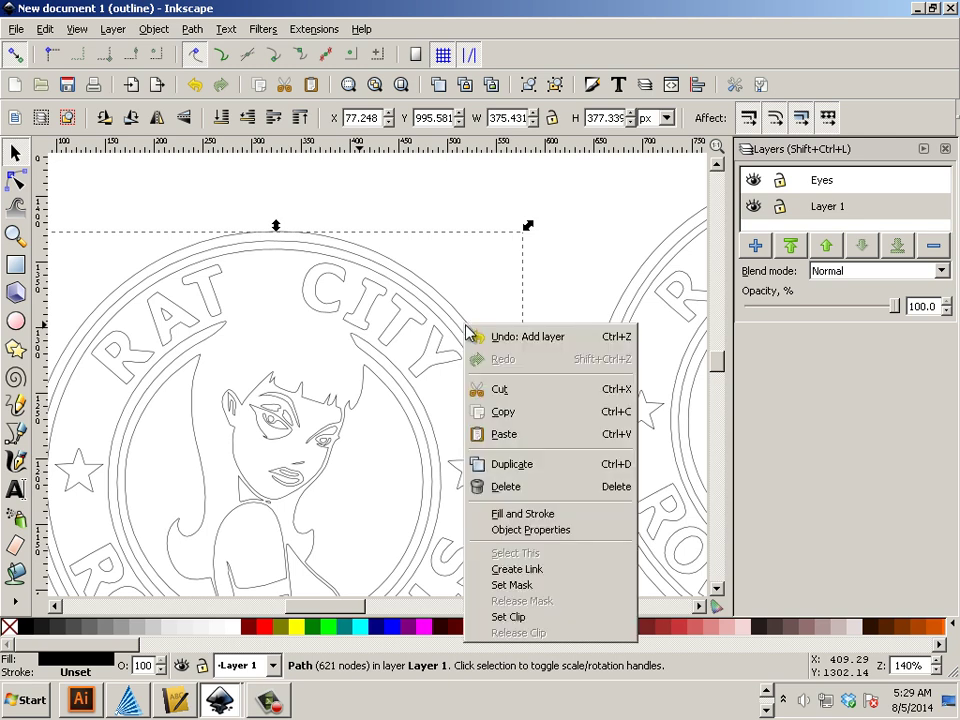
Cut the left logo and paste it into the Eyes layer near its original spot.
click(505, 391)
click(788, 184)
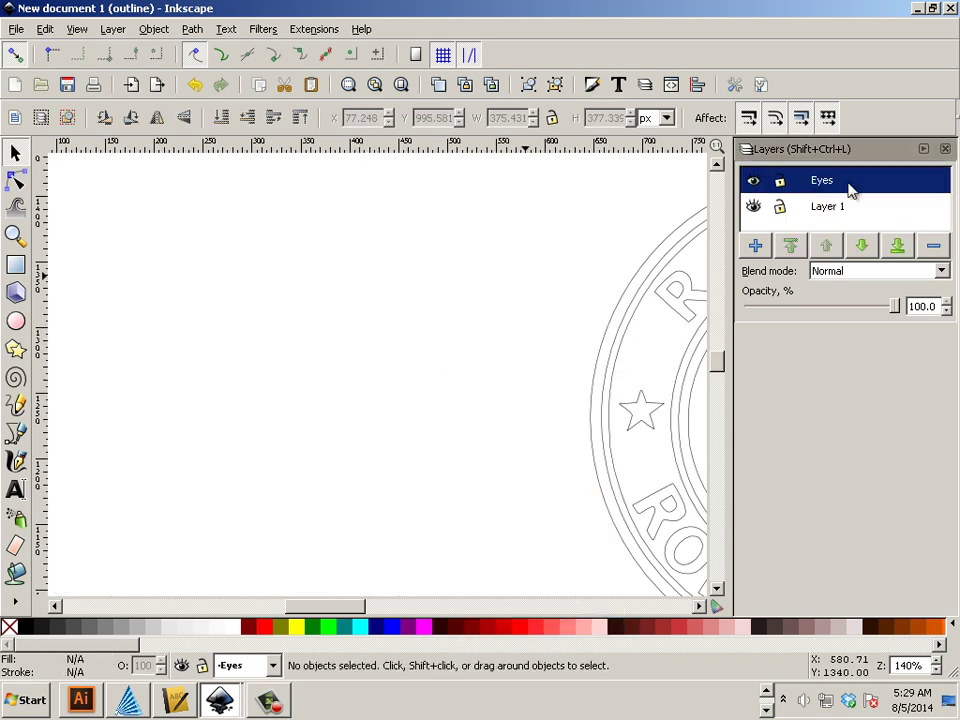
click(44, 29)
click(62, 173)
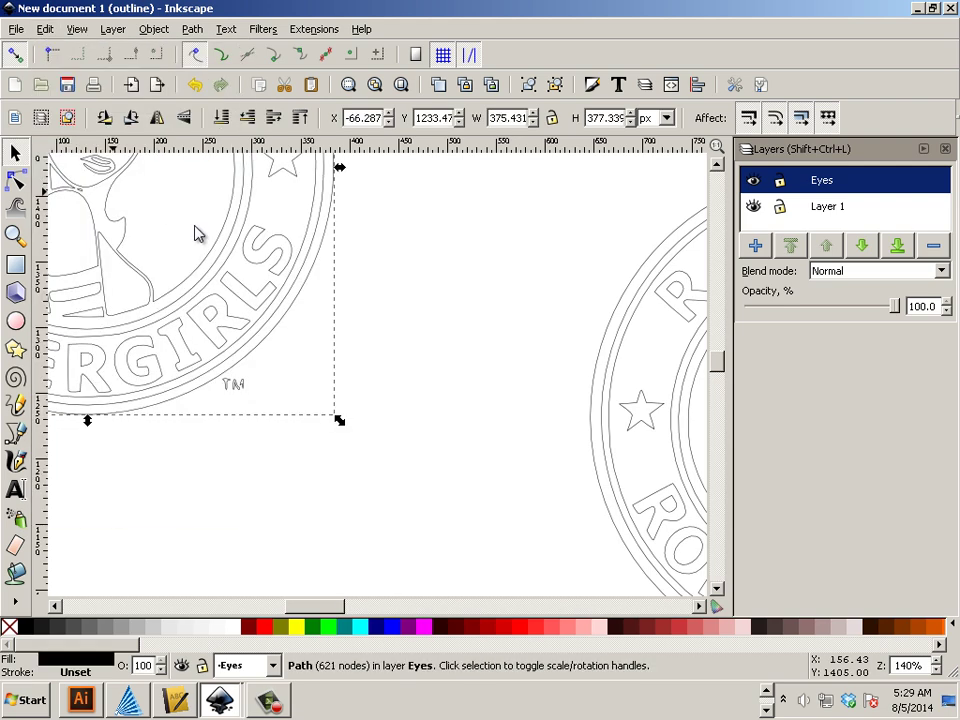
drag(279, 268, 488, 481)
click(754, 208)
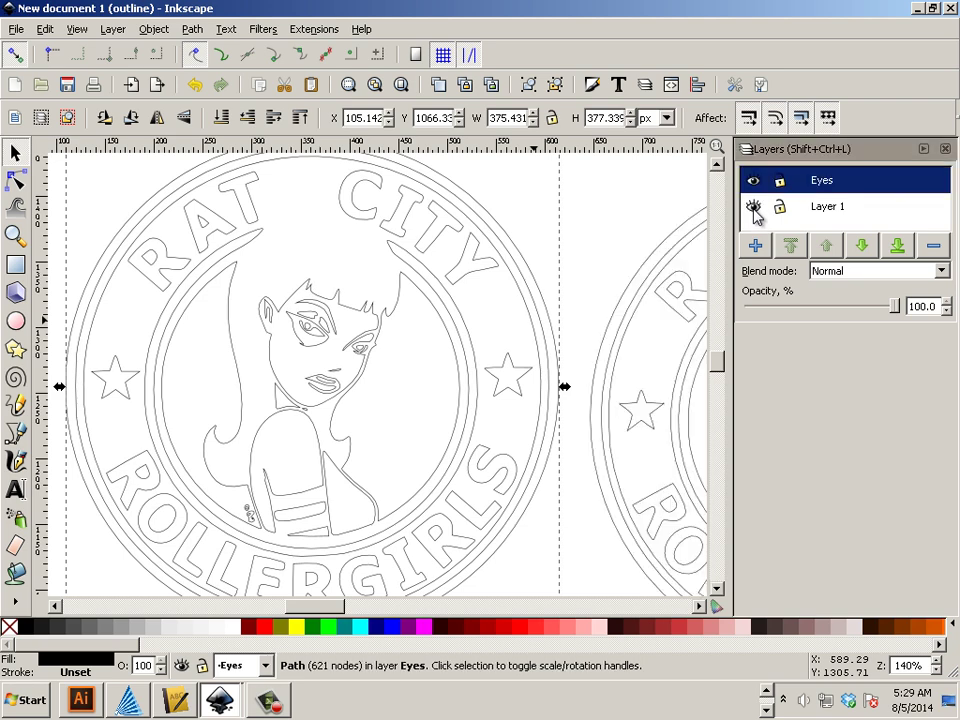
Toggle Layer 1 and Eyes visibility to check, then make Layer 1 current with Normal blend.
click(754, 209)
click(754, 209)
click(754, 183)
click(754, 183)
click(828, 210)
click(860, 272)
click(864, 276)
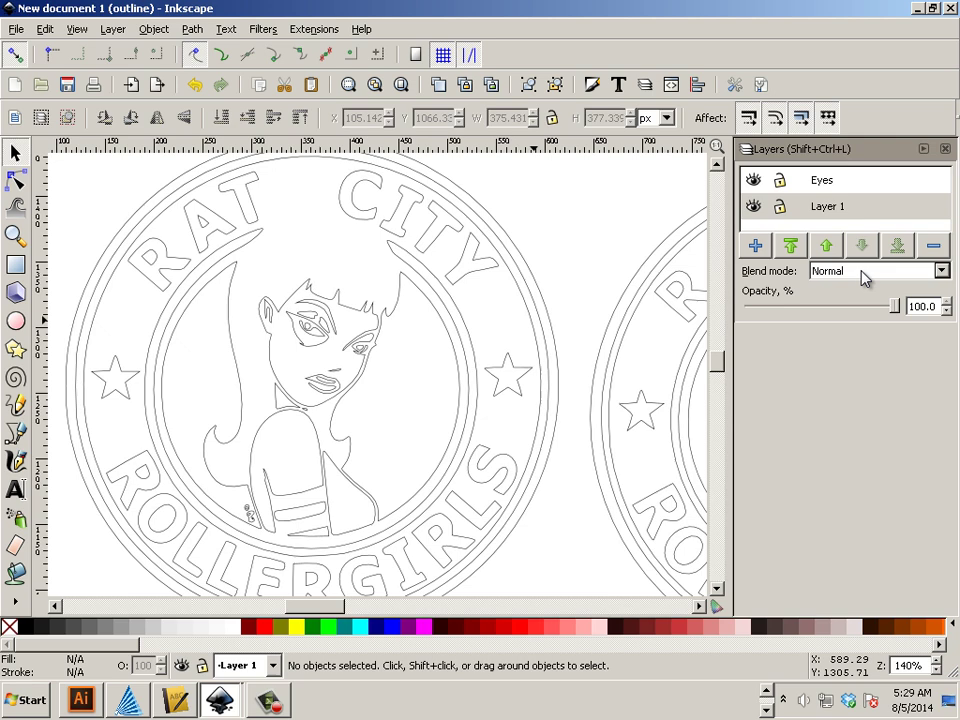
Rename Layer 1 to 'Letters' and nudge the Eyes logo slightly into place.
right_click(822, 205)
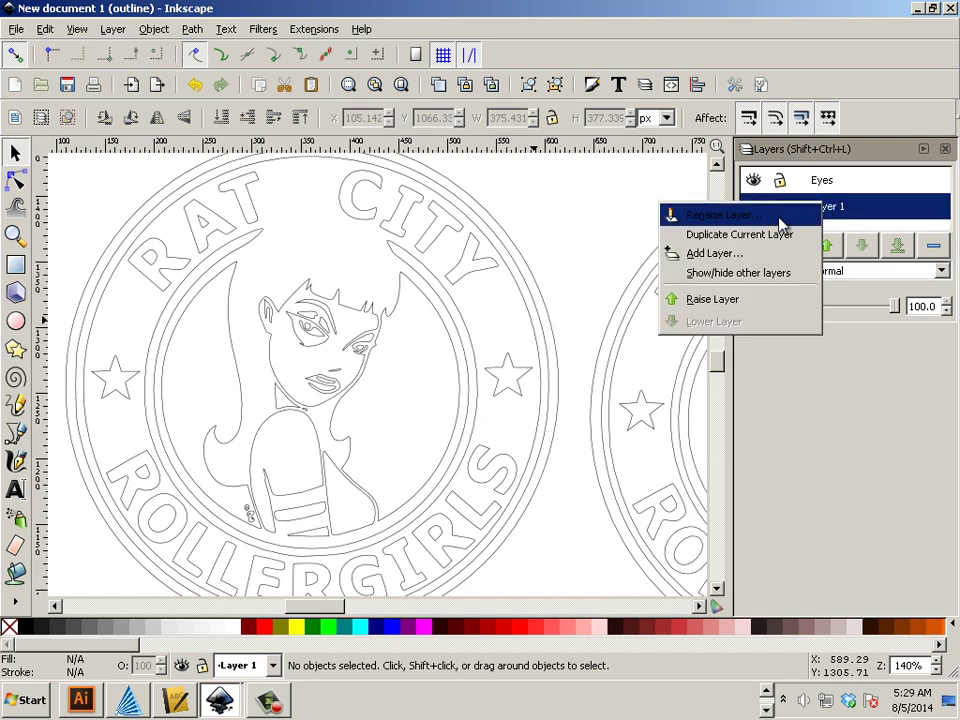
click(724, 214)
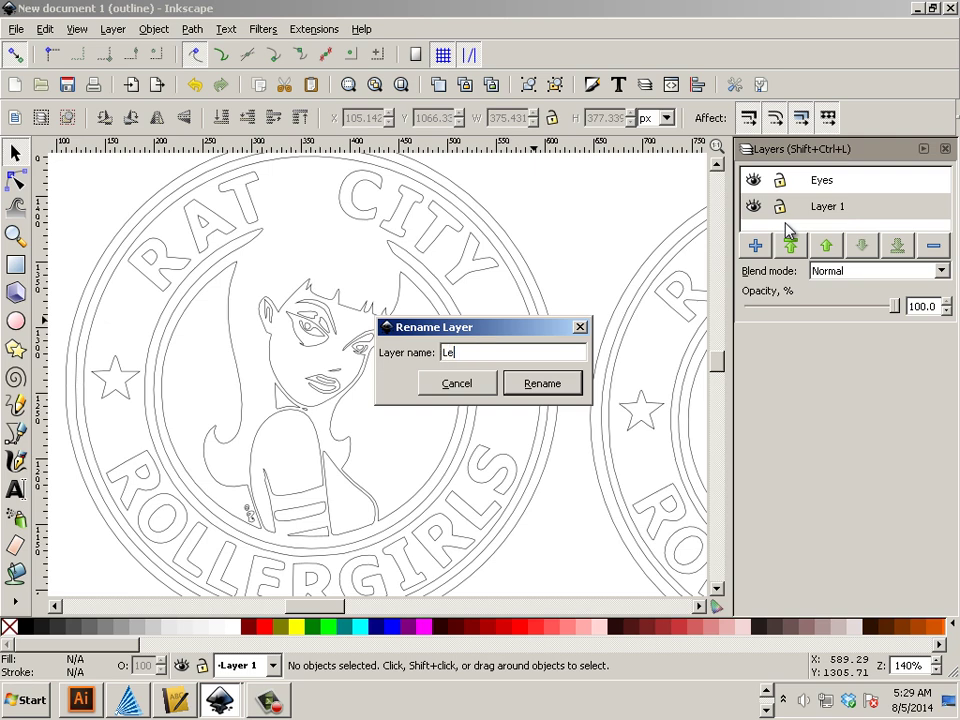
key(Return)
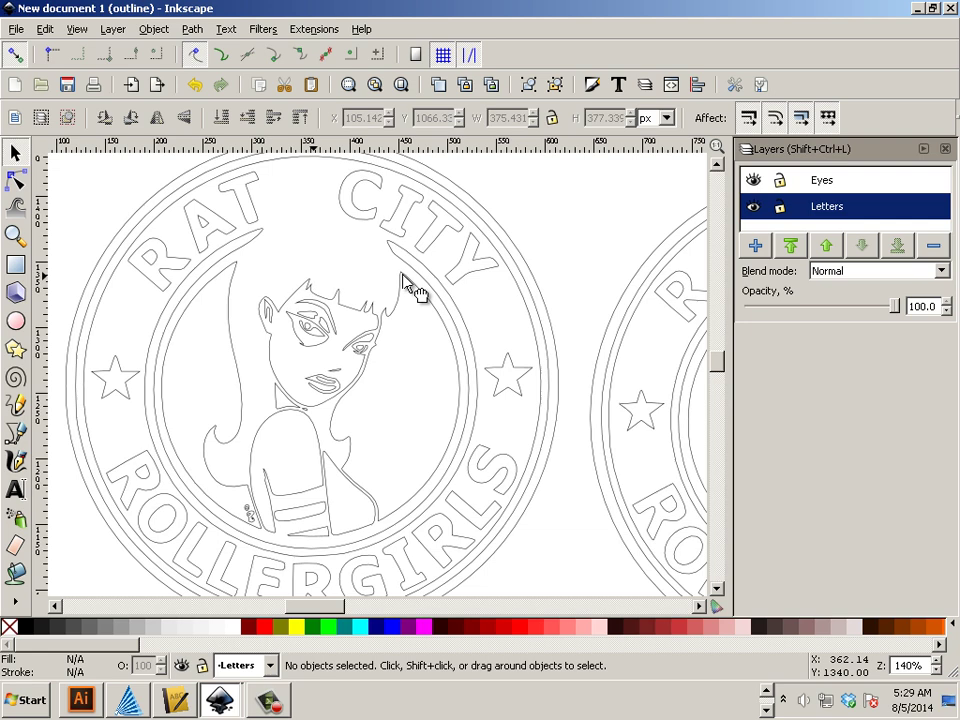
mouse_move(403, 280)
mouse_down()
mouse_move(418, 285)
mouse_move(405, 279)
mouse_move(411, 289)
mouse_up()
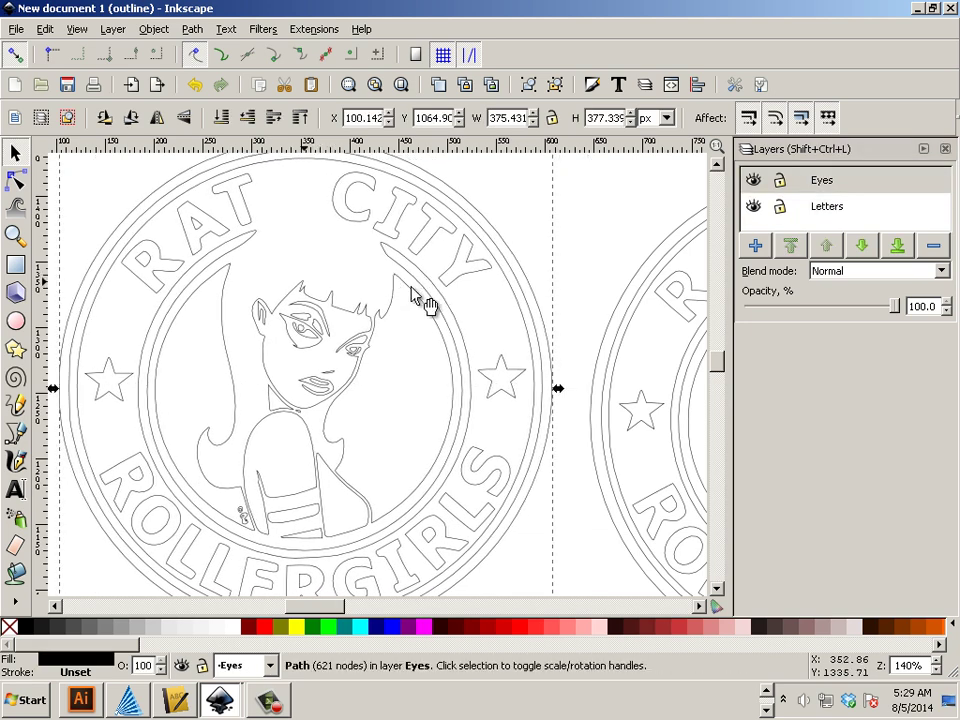
Break apart the Letters-layer logo into separate paths.
click(613, 323)
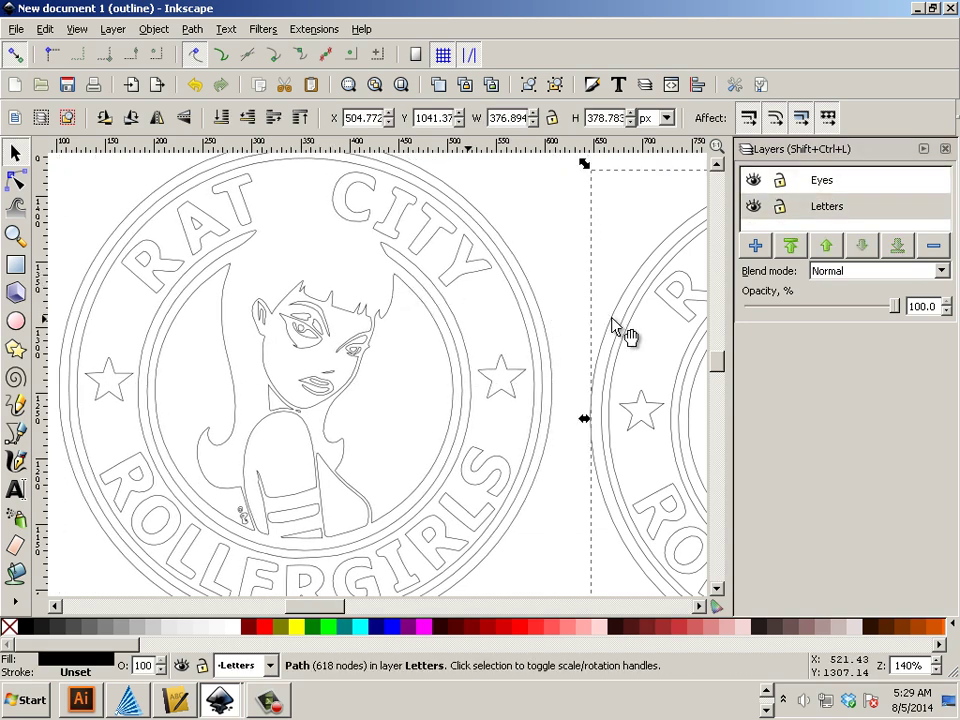
click(110, 29)
mouse_move(165, 33)
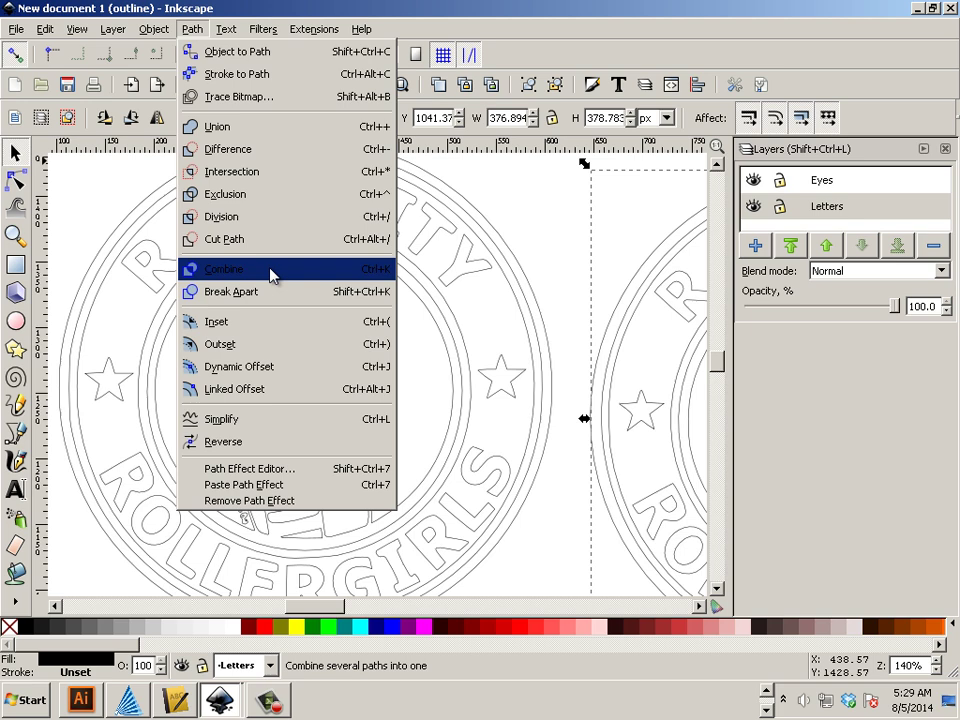
click(274, 293)
Break apart the Eyes-layer logo into separate paths, then clear the selection.
click(495, 266)
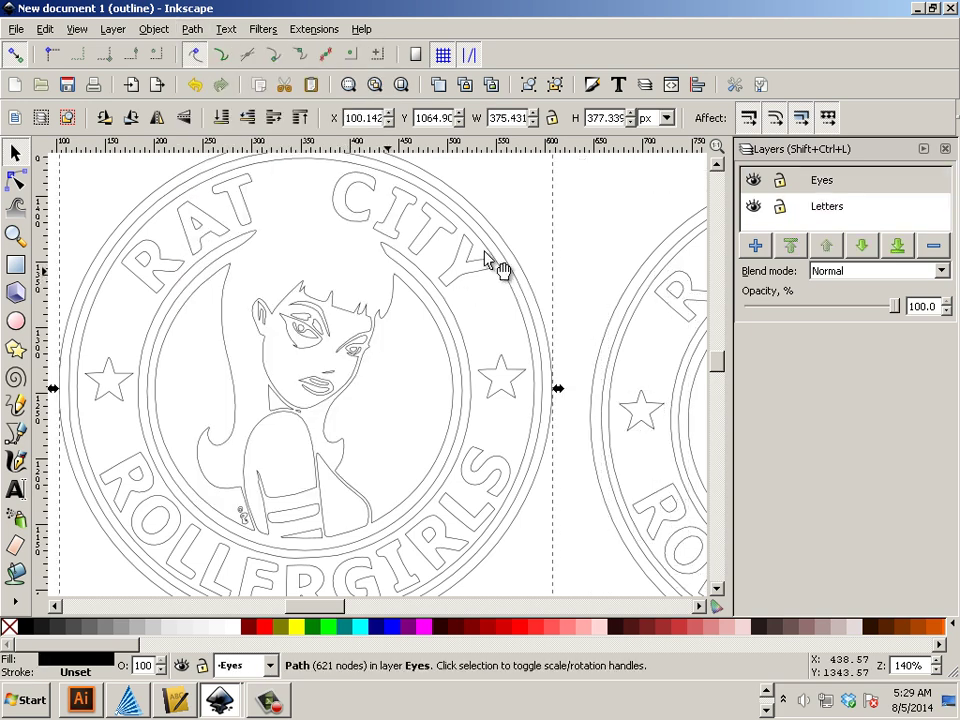
click(191, 31)
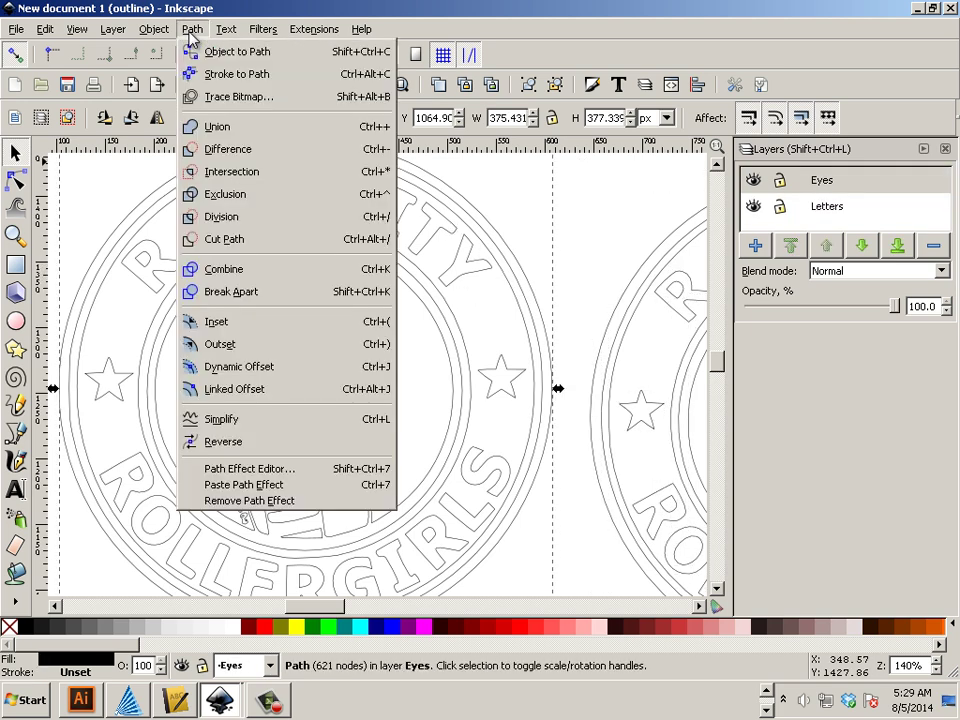
click(231, 291)
click(566, 276)
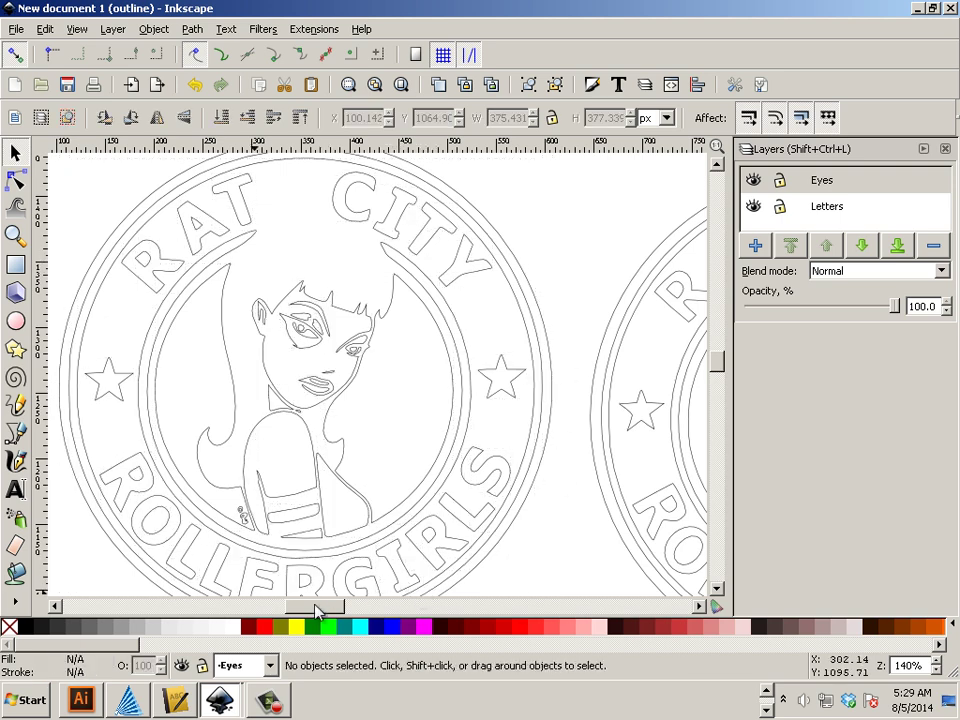
In the Eyes copy, delete the Y of CITY, the S of GIRLS with the star, and the T.
drag(317, 608, 336, 612)
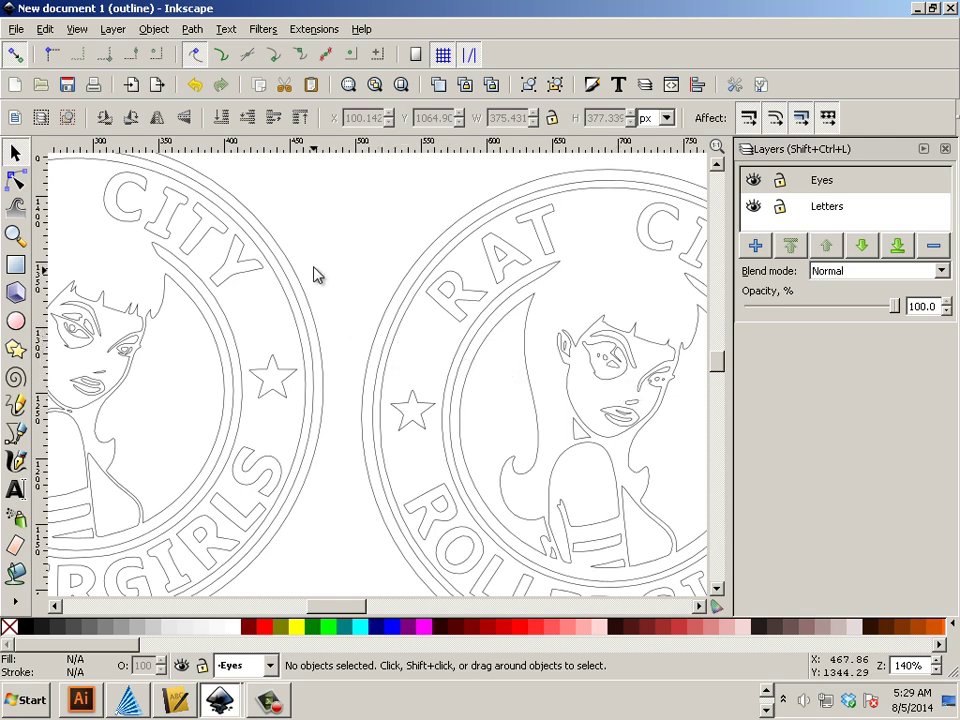
click(163, 303)
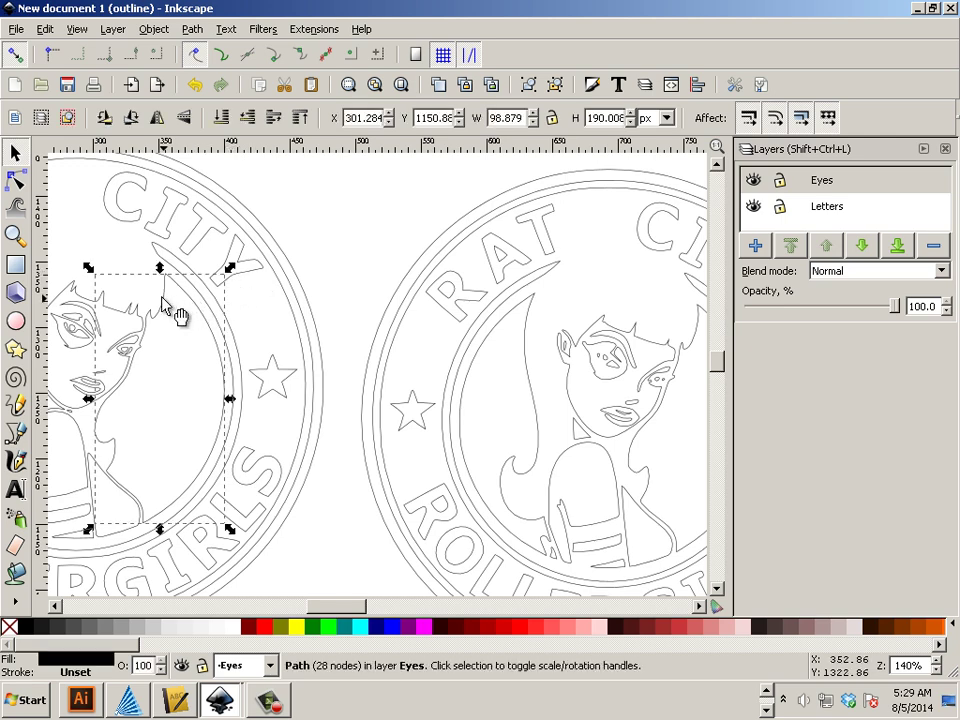
click(185, 303)
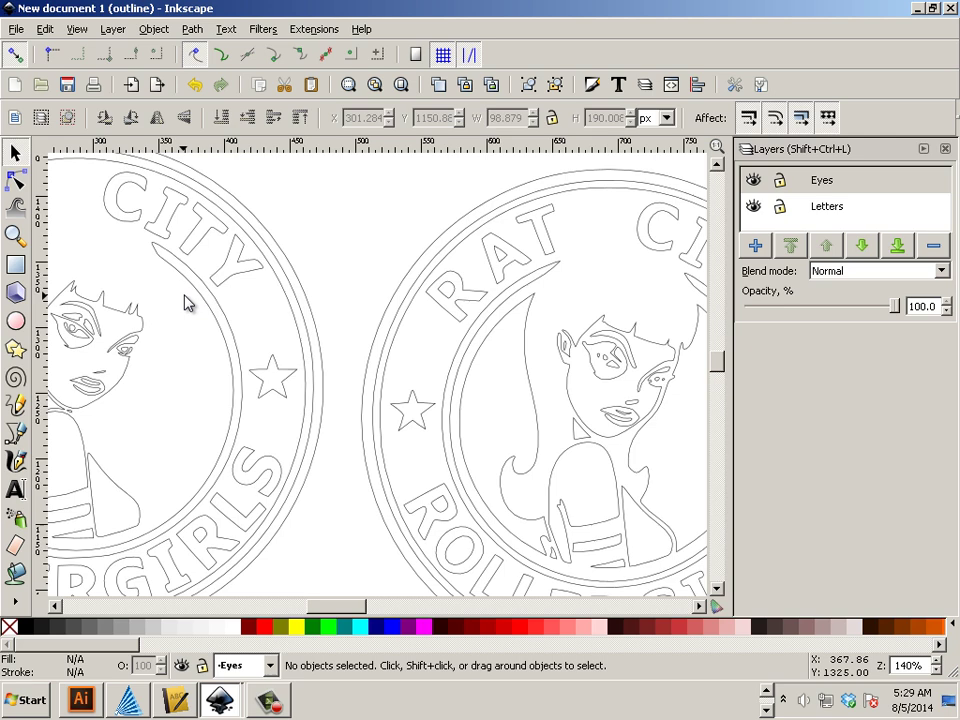
click(225, 288)
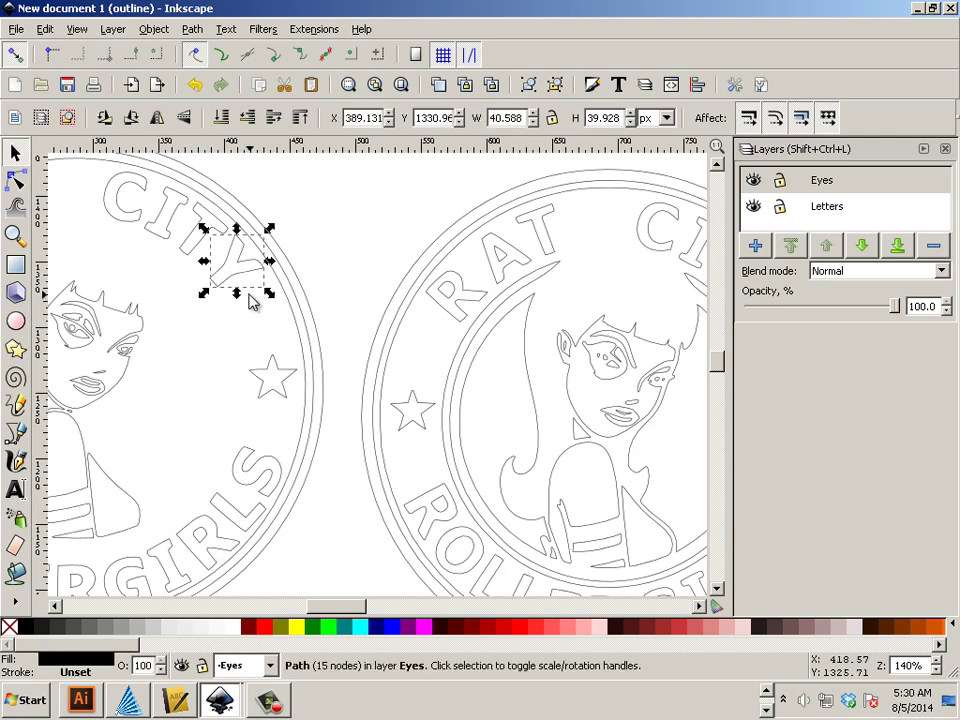
key(Delete)
drag(327, 253, 228, 543)
key(Delete)
mouse_move(251, 251)
mouse_down()
mouse_move(242, 315)
mouse_move(188, 183)
mouse_up()
key(Delete)
click(199, 219)
key(Delete)
Delete the left emblem's outer circle and the C and I letters.
click(227, 208)
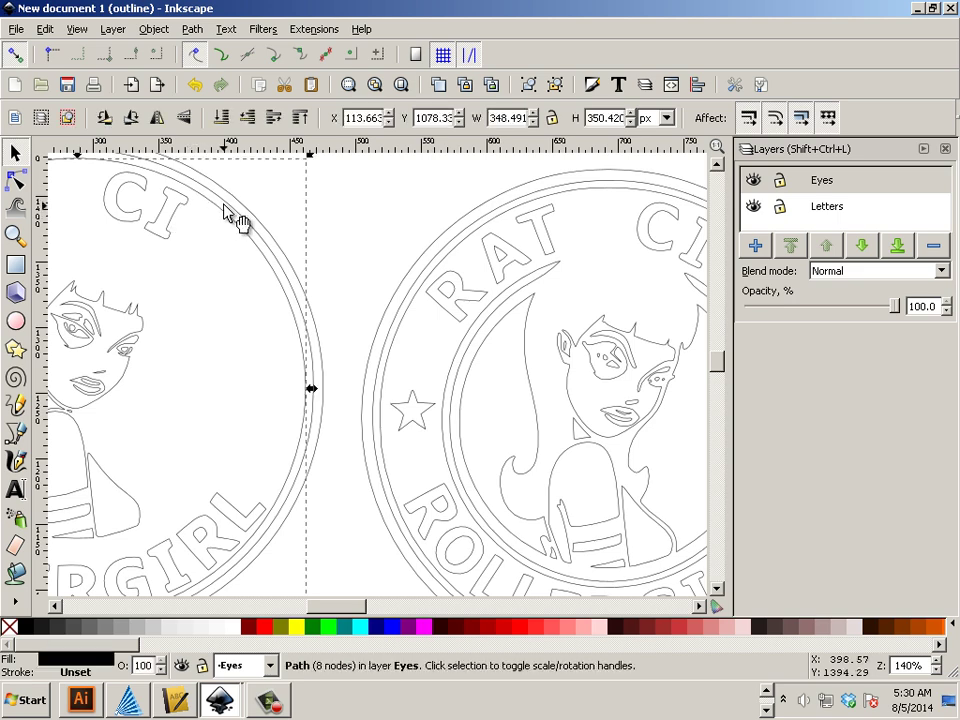
key(Escape)
click(246, 212)
key(Delete)
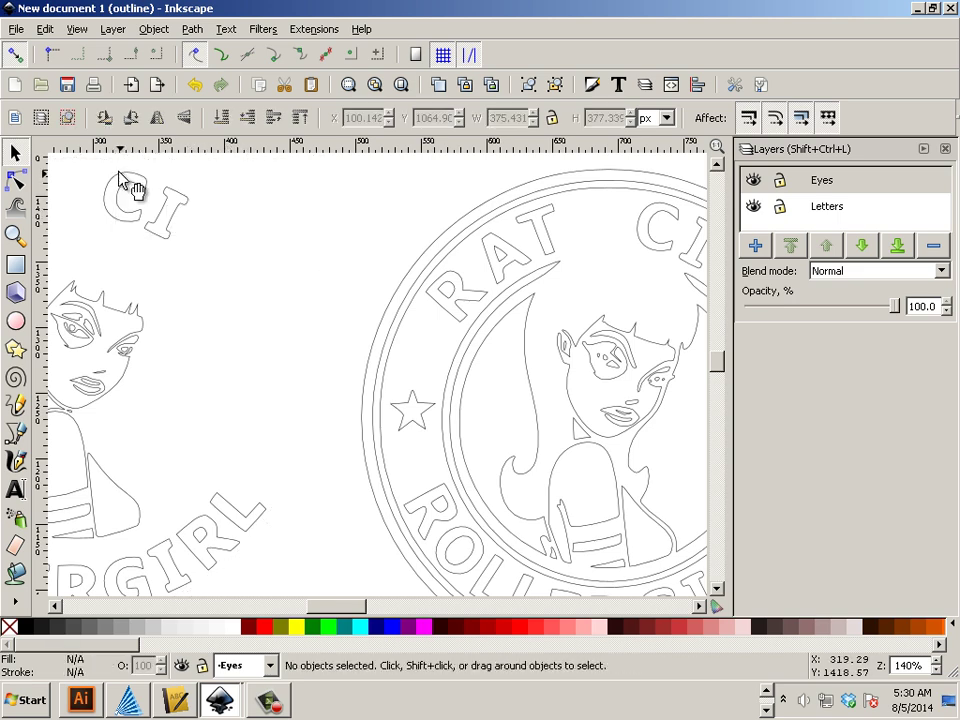
key(Delete)
click(135, 196)
key(Delete)
click(166, 207)
key(Delete)
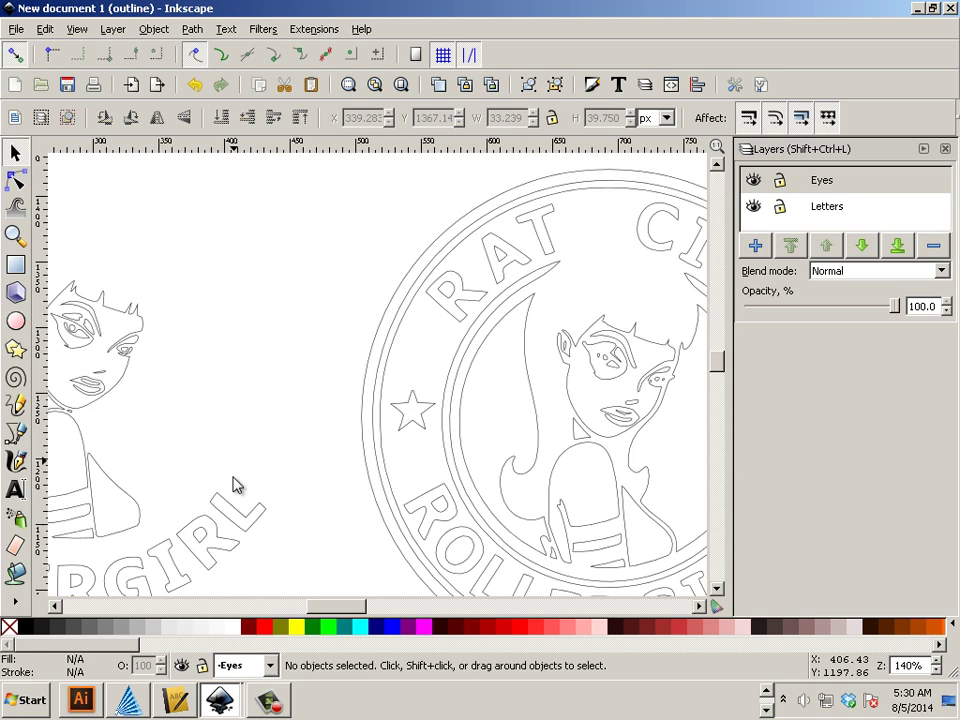
Delete the RL and ERG letters, the six arm stripes and a leftover path.
scroll(233, 482, down, 1)
scroll(225, 470, down, 1)
drag(264, 521, 190, 458)
key(Delete)
drag(225, 566, 64, 505)
key(Delete)
click(168, 495)
click(167, 527)
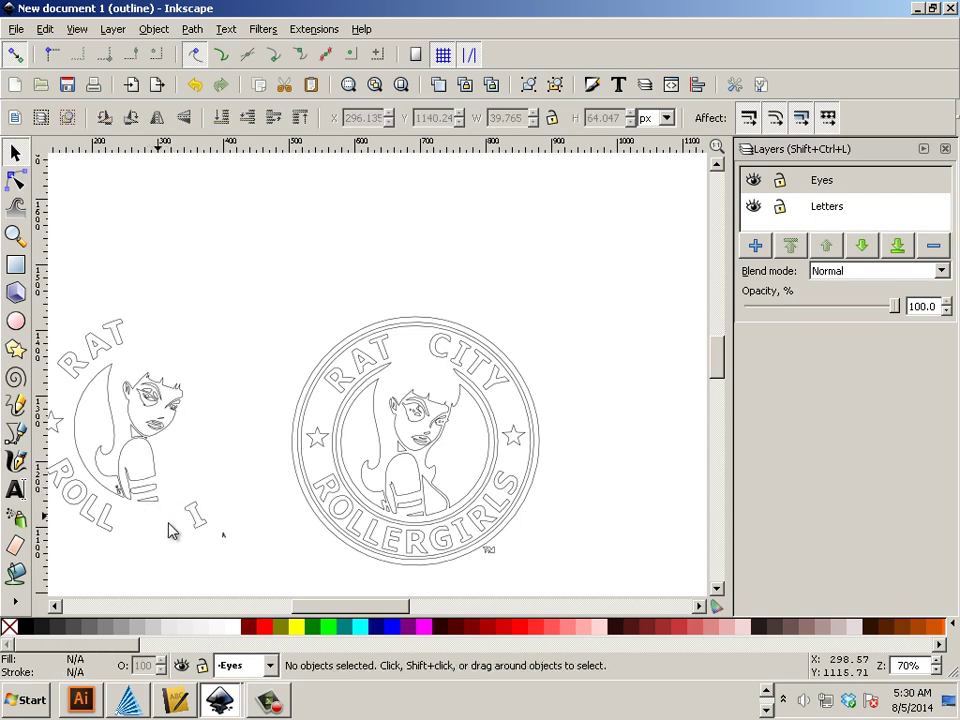
drag(167, 521, 135, 546)
key(Delete)
click(133, 512)
key(Delete)
Delete the hair, torso, lone I, R and O circle pieces.
key(Delete)
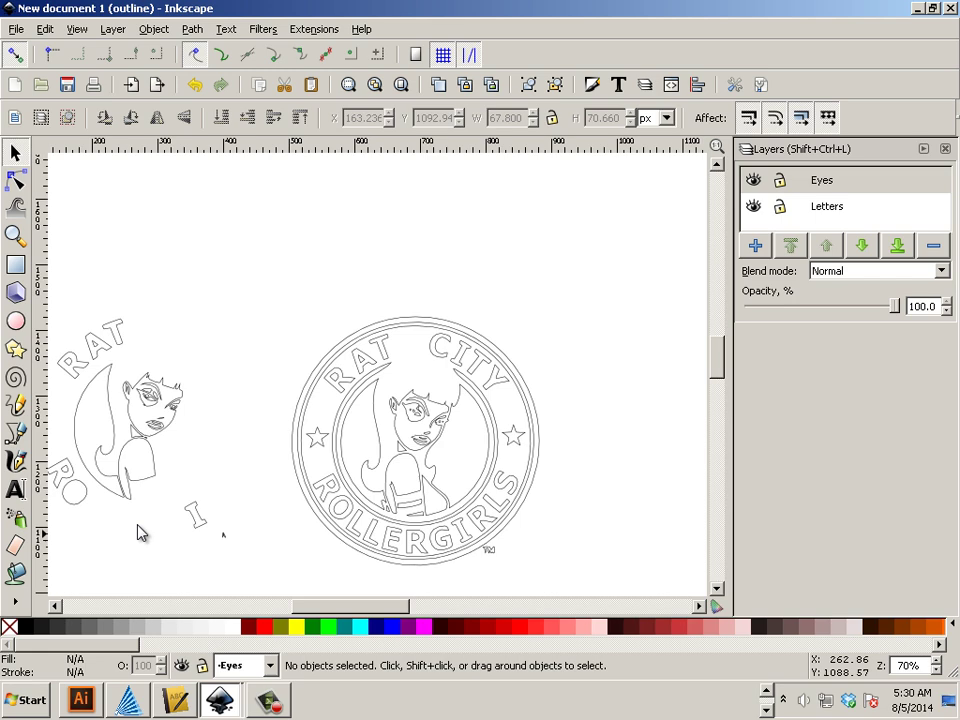
click(144, 510)
key(Delete)
click(150, 502)
key(Delete)
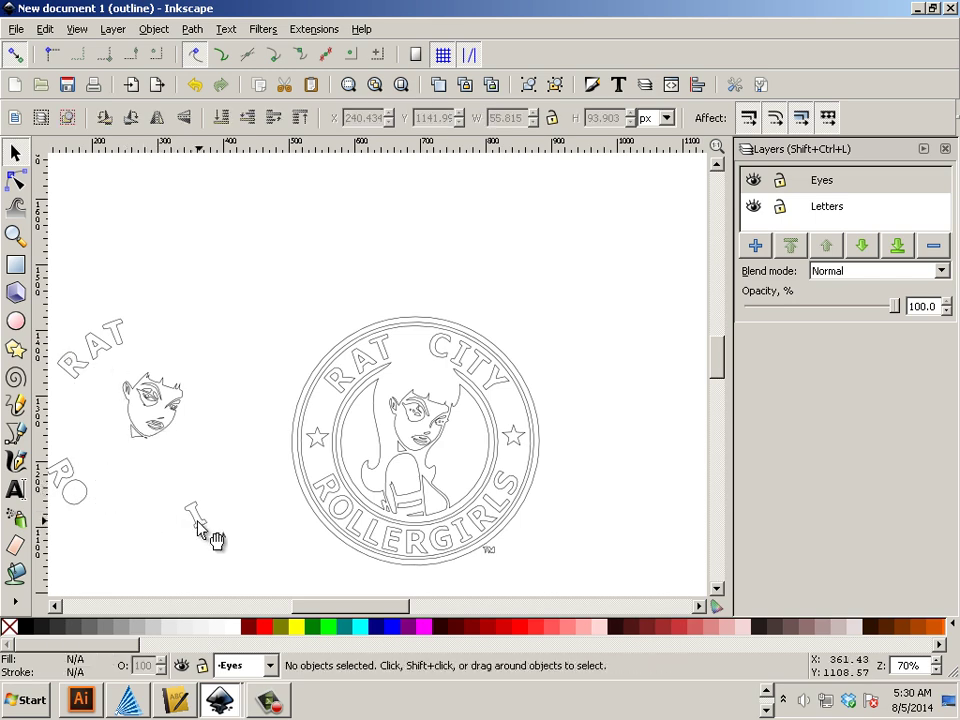
click(197, 514)
key(Delete)
key(Delete)
click(74, 478)
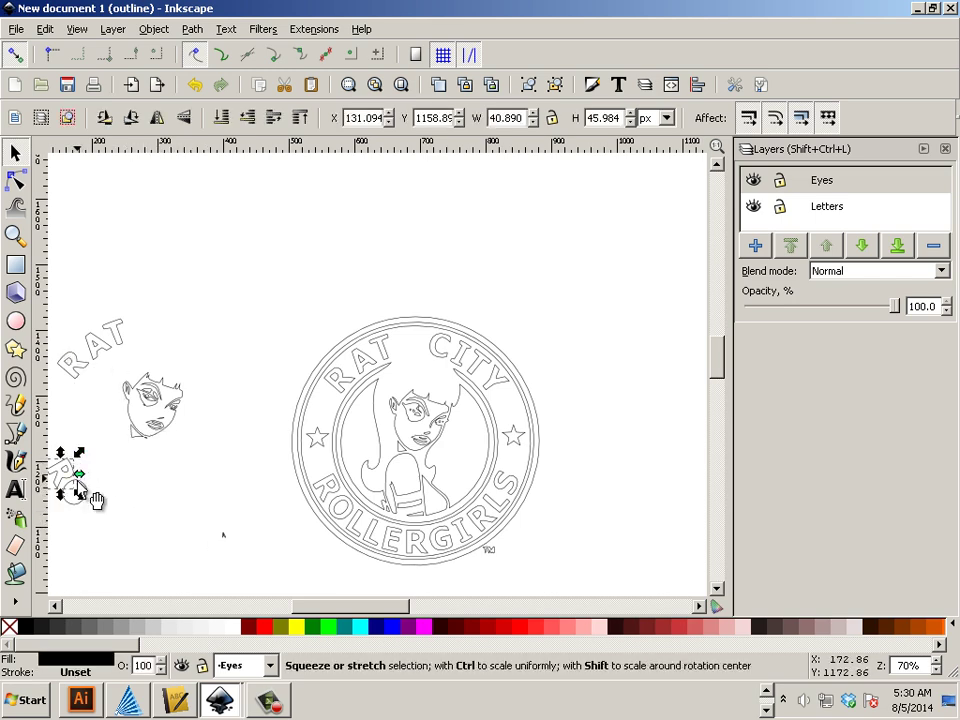
key(Delete)
click(81, 490)
key(Delete)
click(66, 470)
Delete the RAT lettering and last leftovers, and select the tiny stray path left of the logo.
key(Delete)
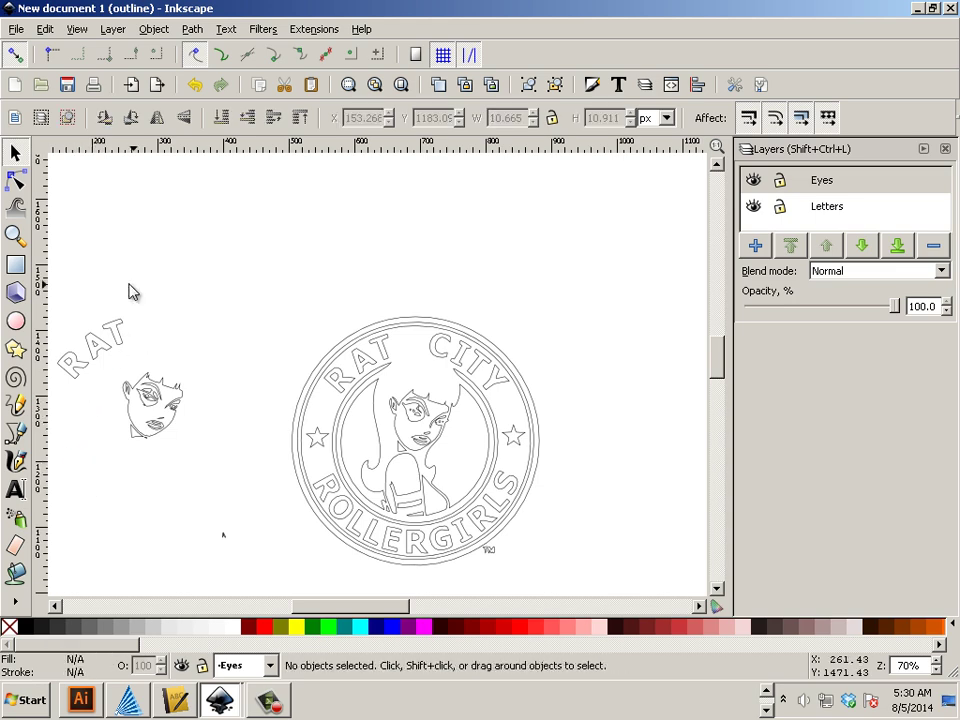
drag(130, 285, 60, 377)
key(Delete)
click(71, 386)
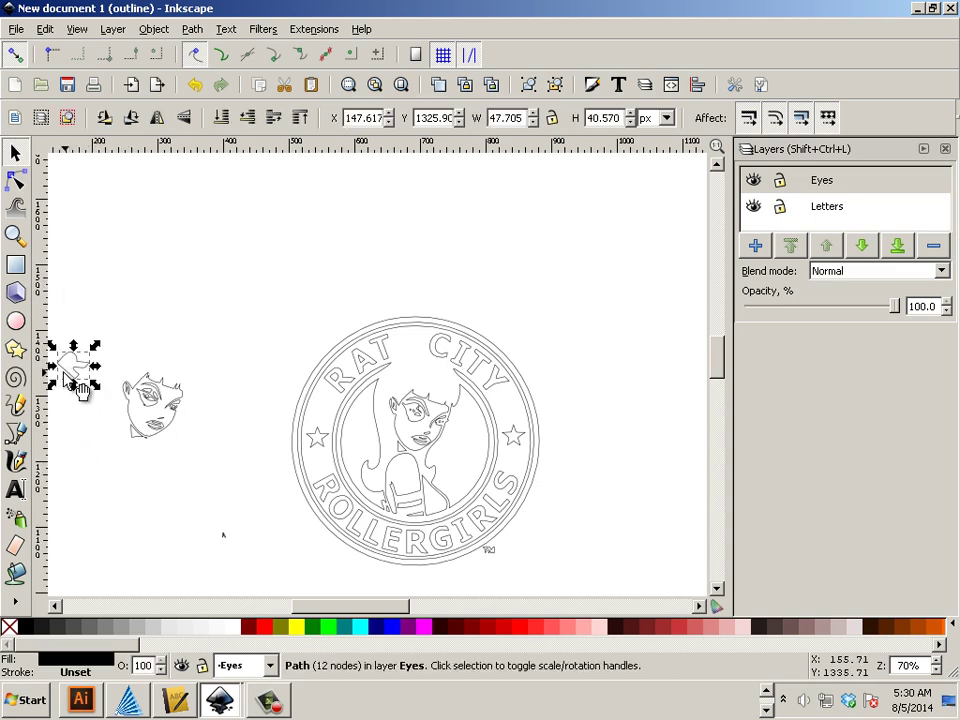
key(Delete)
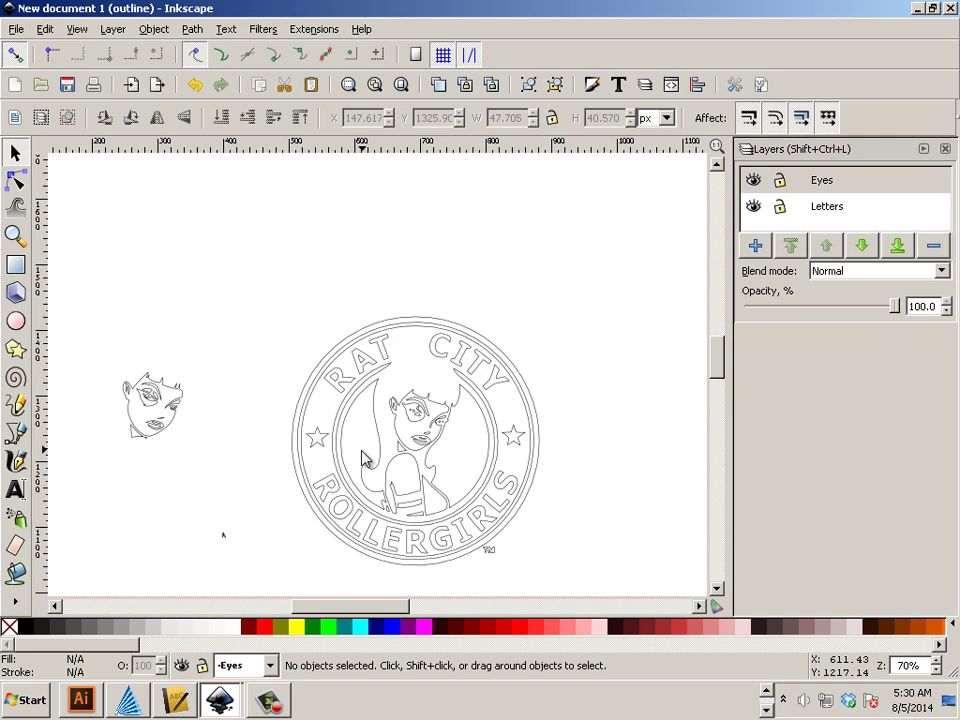
drag(248, 518, 197, 579)
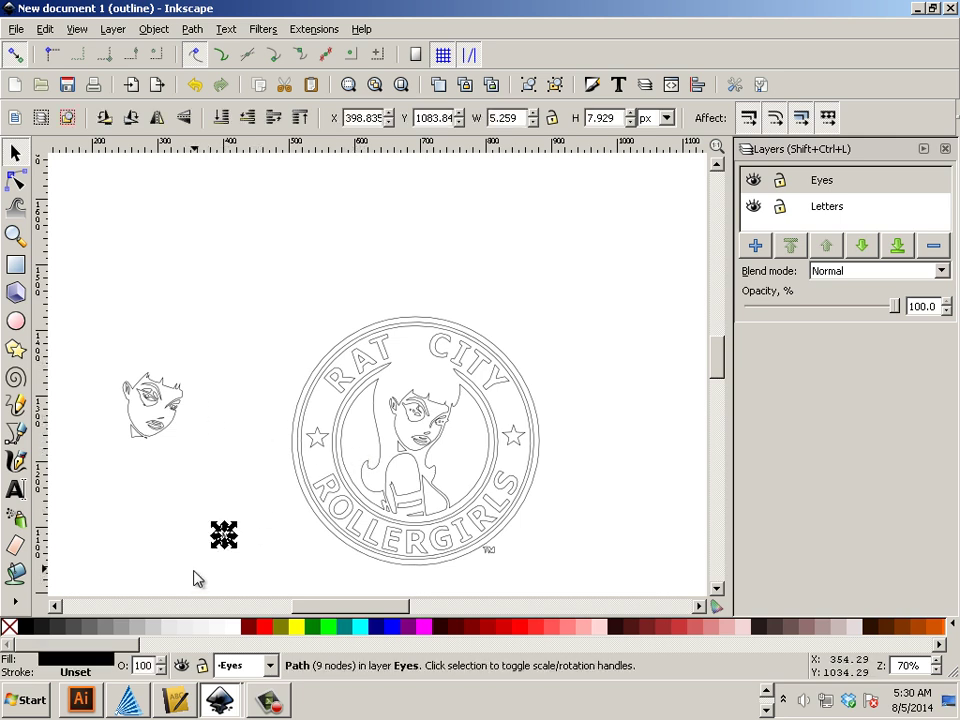
Delete the stray path and move the face drawing over the logo's face.
key(Delete)
drag(214, 349, 399, 430)
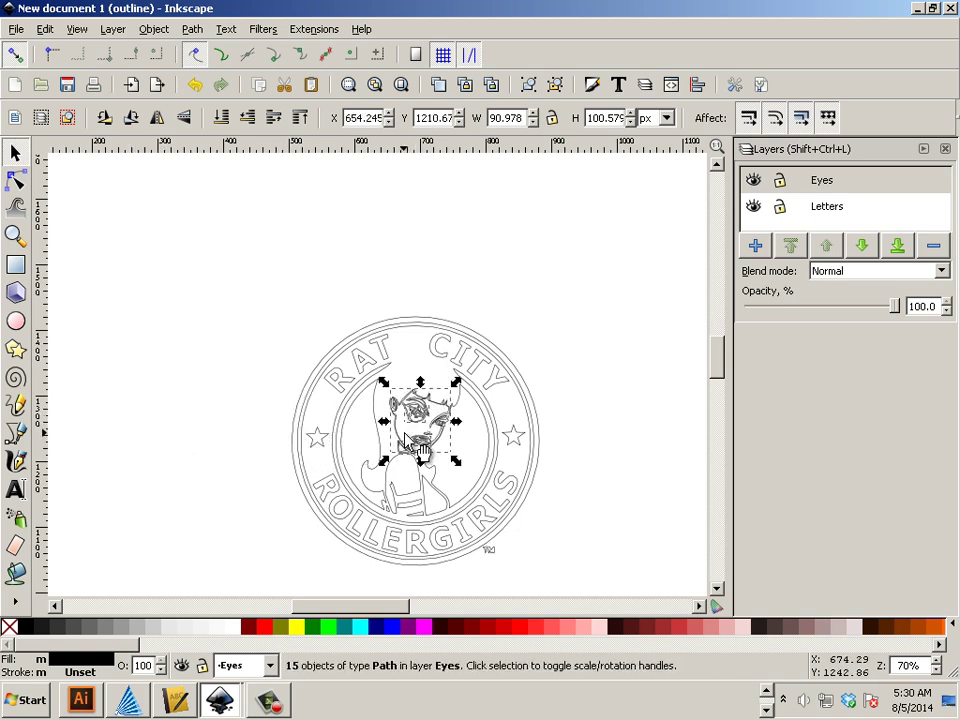
key(ctrl+Up)
key(ctrl+Up)
scroll(447, 458, up, 3)
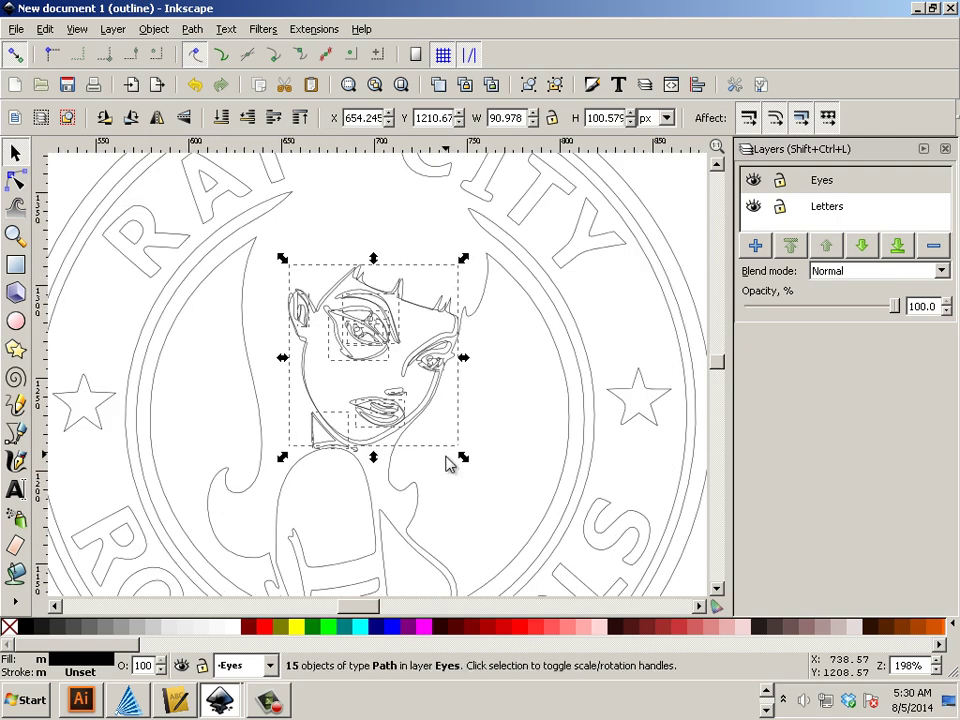
Nudge the face details into exact alignment at X 652.245, Y 1210.67.
key(Left)
key(Down)
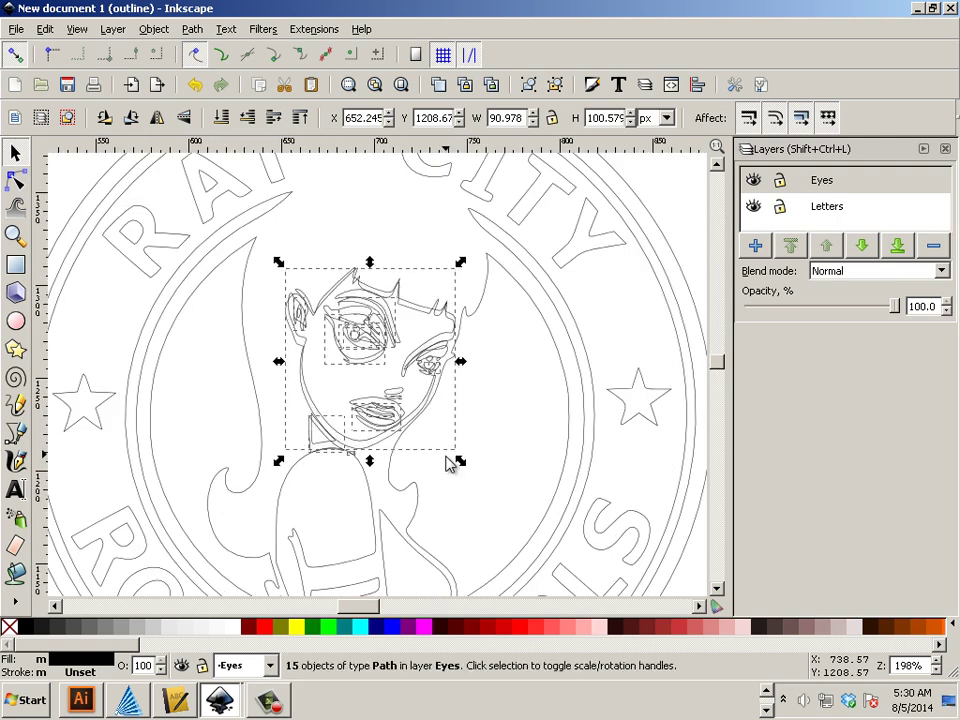
key(Up)
key(Up)
key(Up)
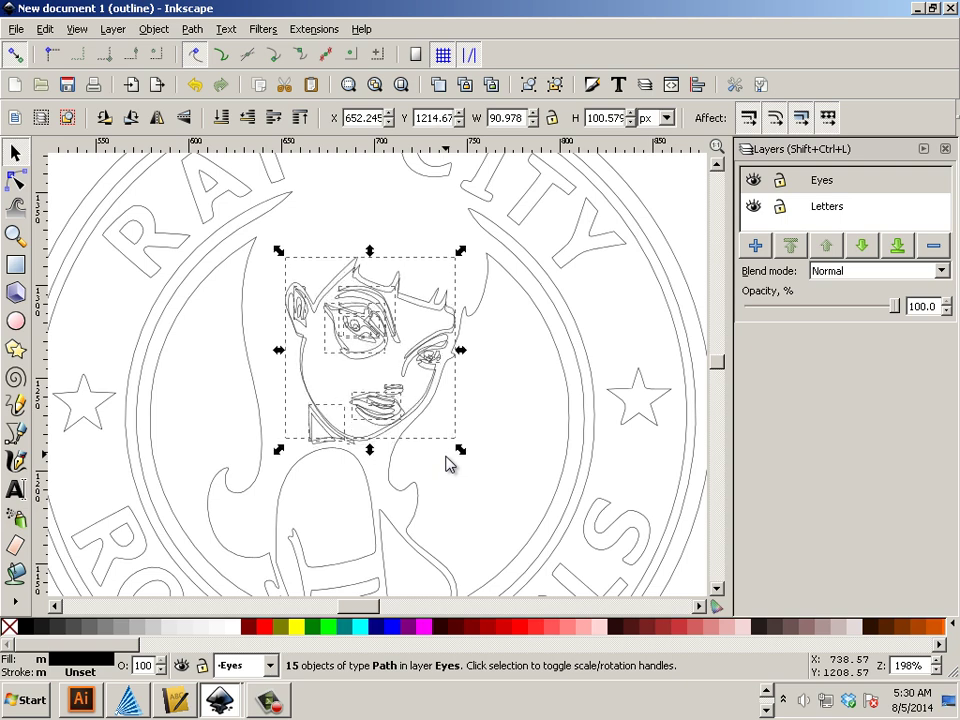
key(Down)
key(Right)
key(Down)
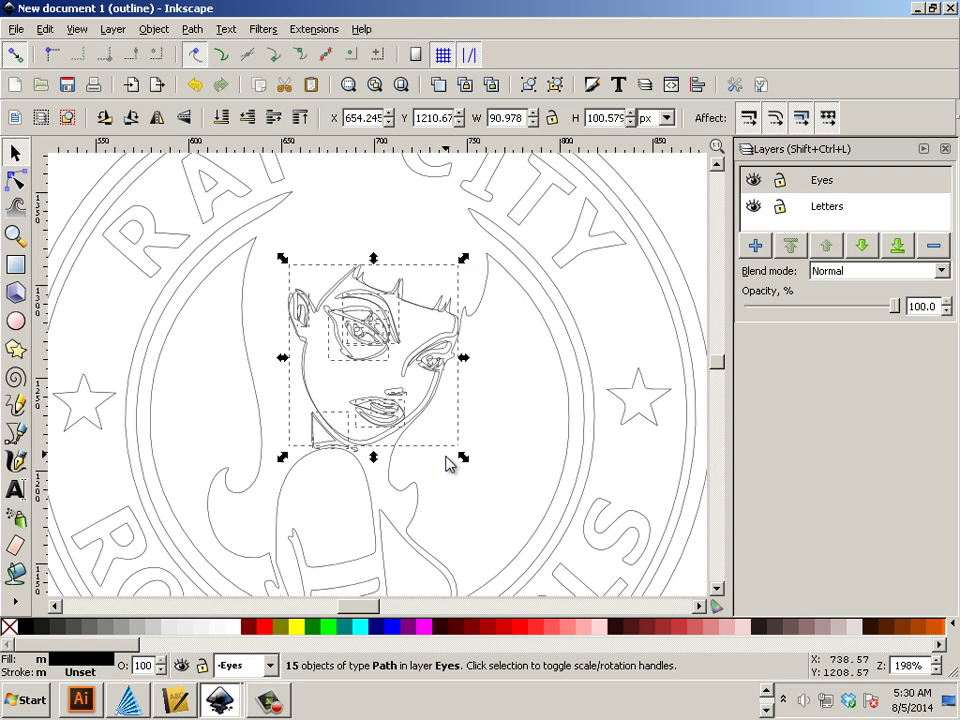
key(Left)
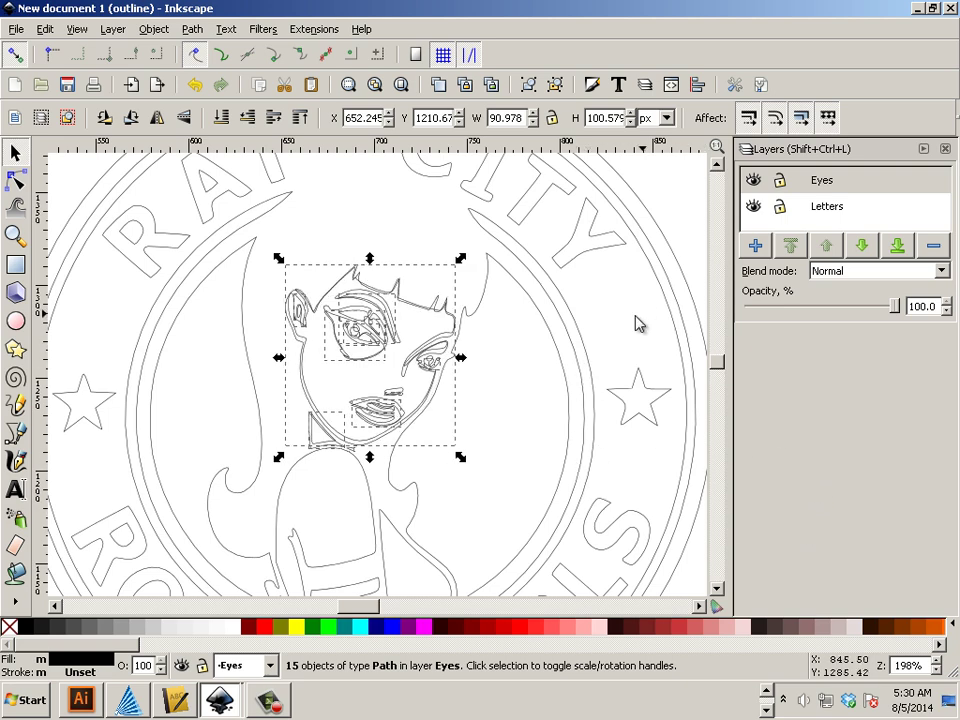
Hide Eyes, work on Letters, and delete its original left eye, face outline and eye fragment.
click(754, 181)
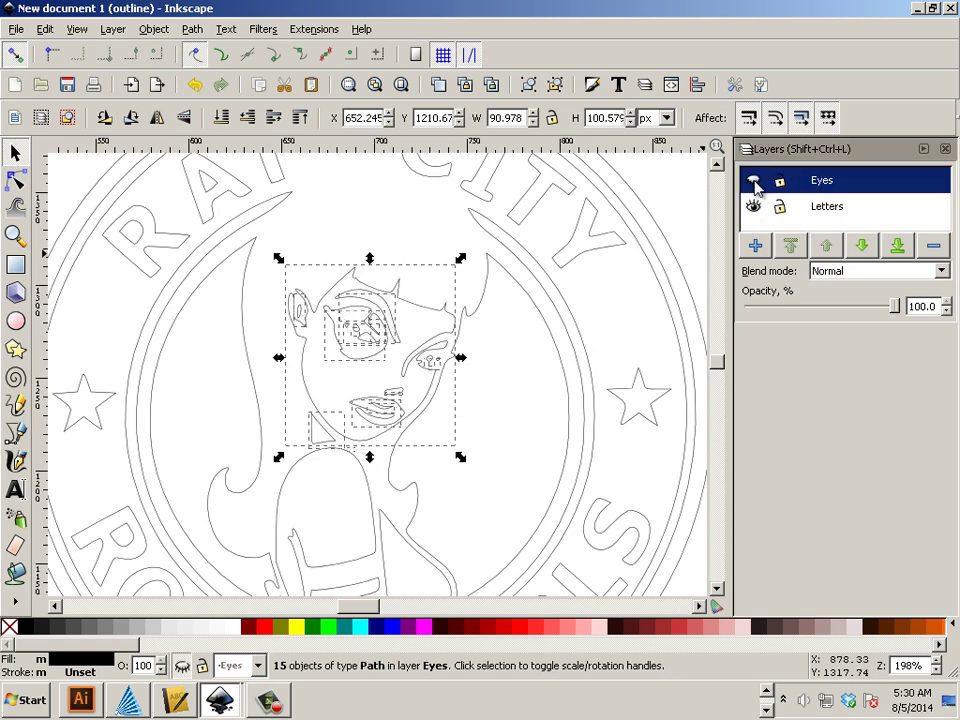
click(828, 212)
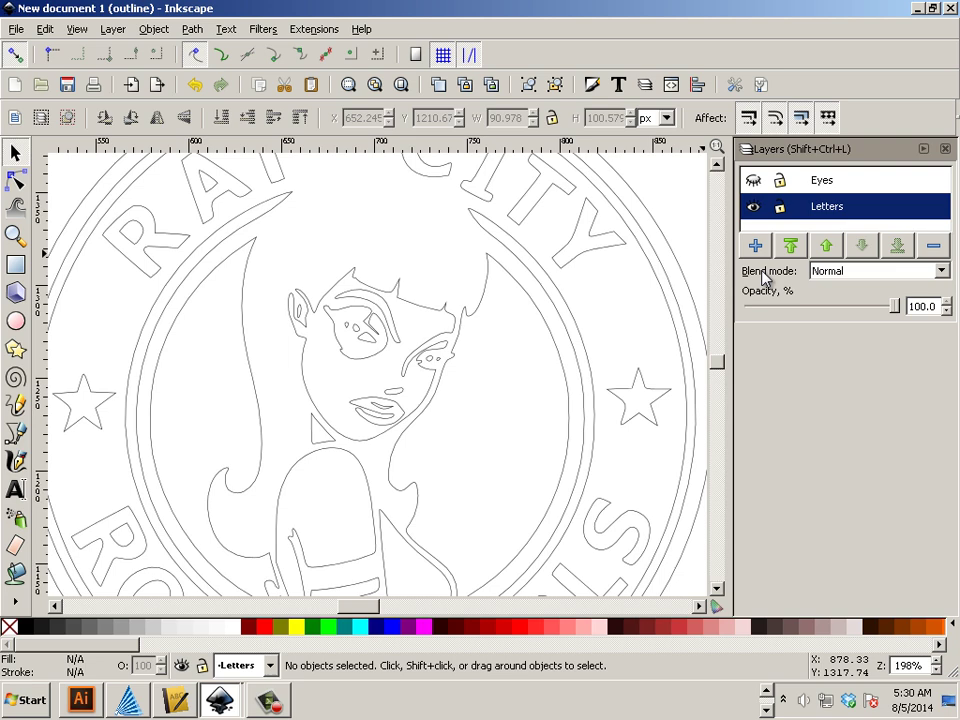
click(318, 313)
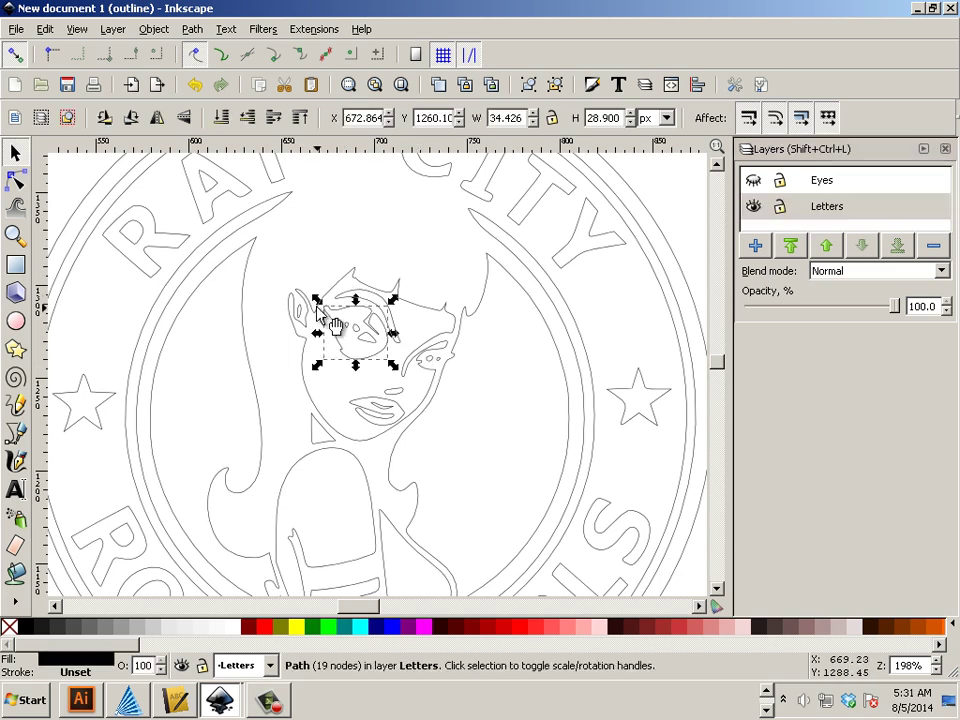
key(Delete)
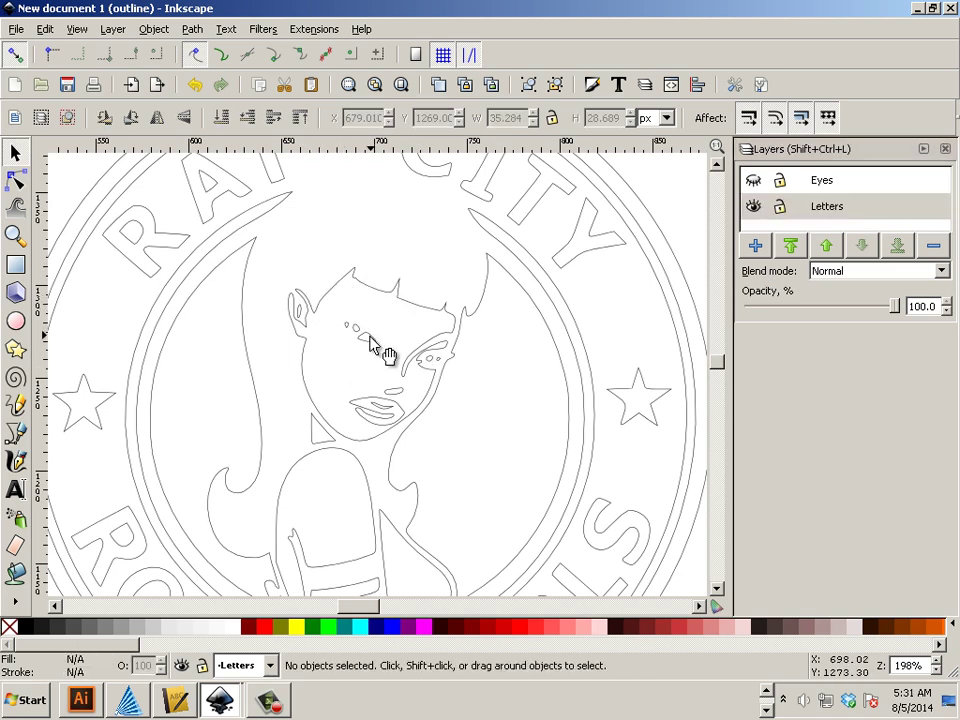
click(423, 366)
key(Delete)
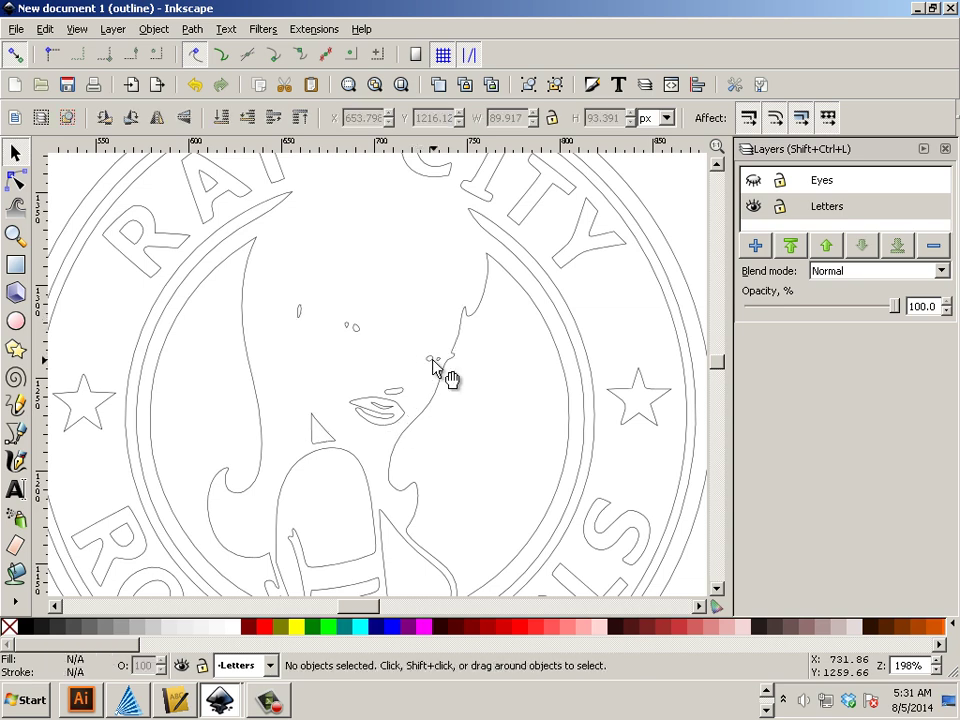
click(432, 361)
key(Delete)
Delete the original mouth, the path beneath it, the stray bits and the small oval.
click(386, 410)
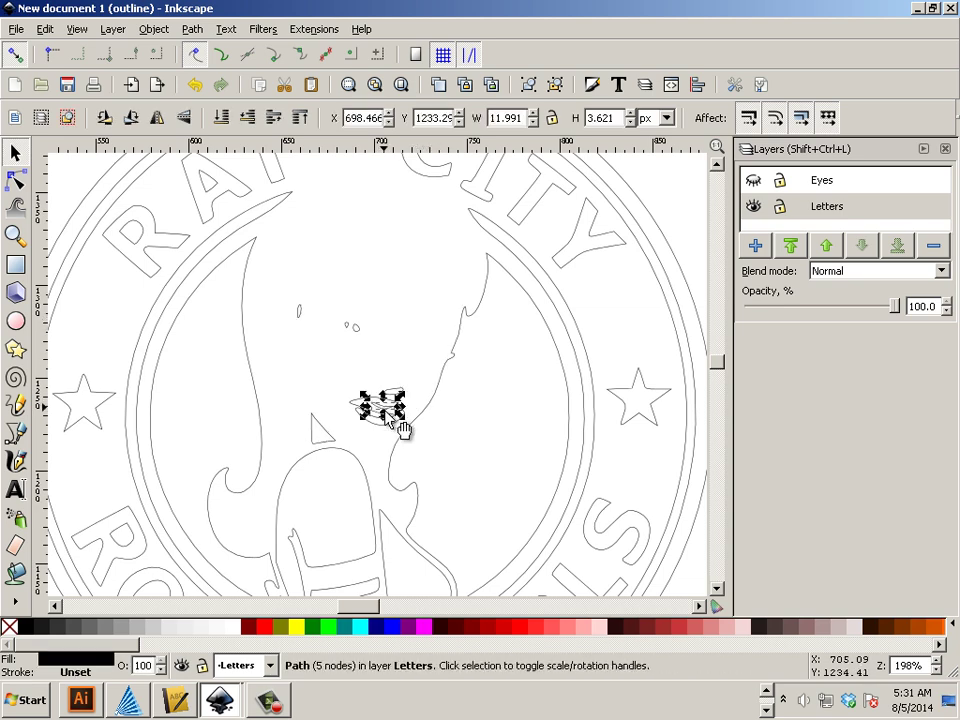
key(Delete)
click(402, 433)
key(Delete)
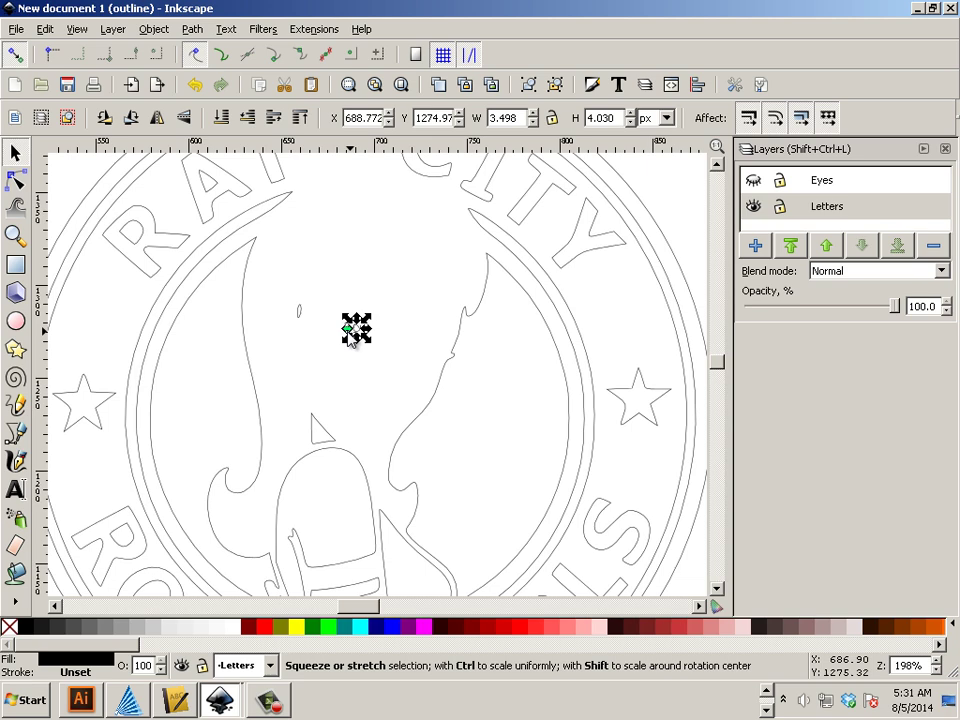
key(Delete)
click(345, 323)
key(Delete)
click(299, 312)
key(Delete)
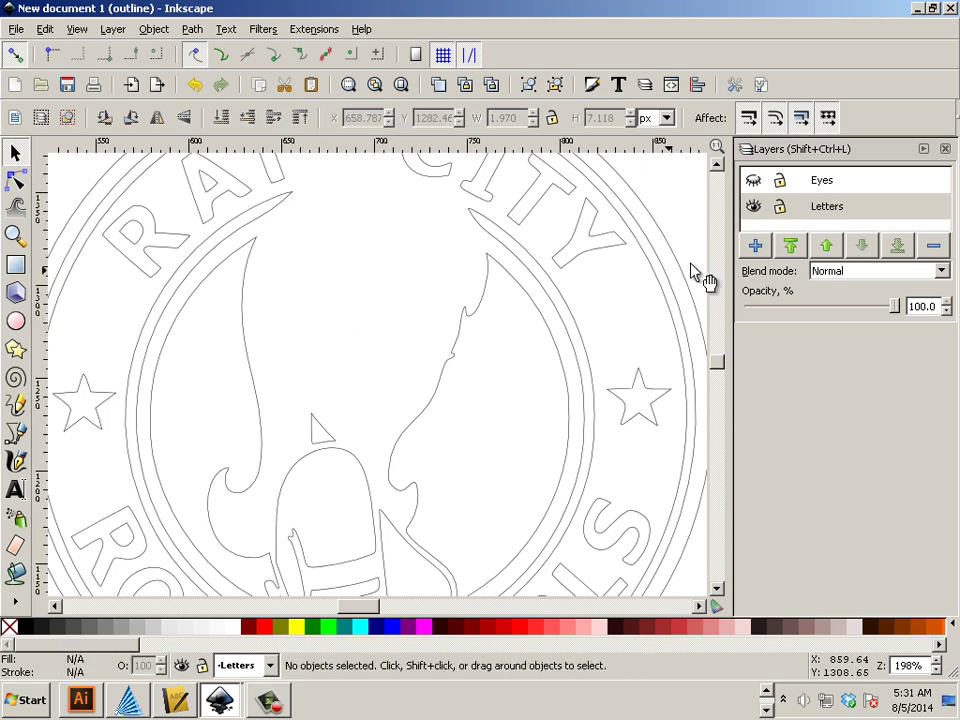
Show the Eyes layer again and check the small piece on the neck.
click(753, 182)
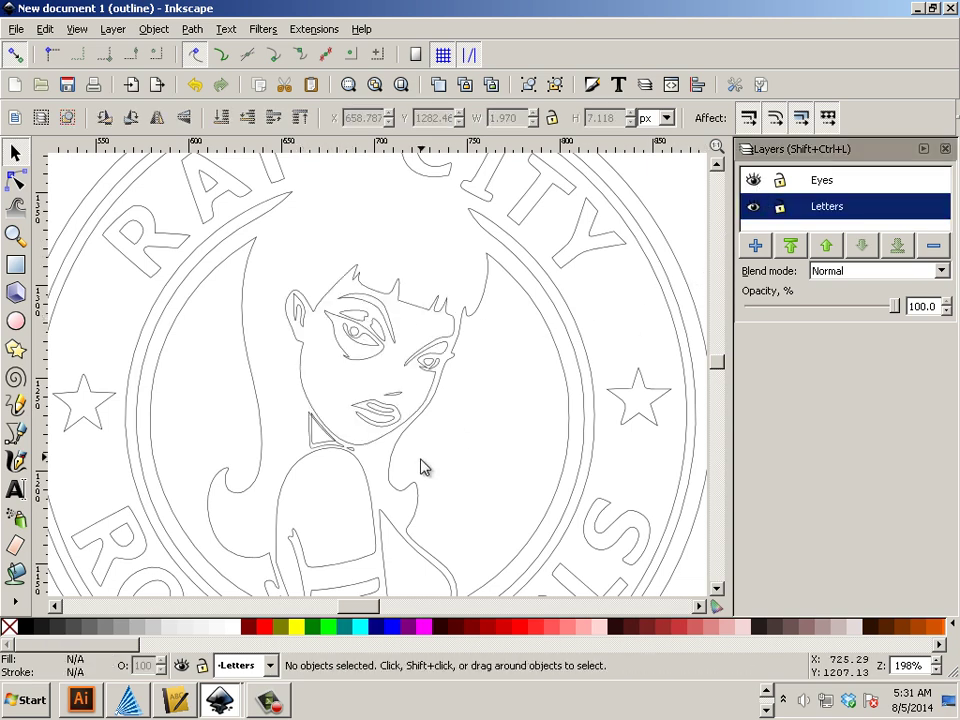
click(323, 447)
click(317, 448)
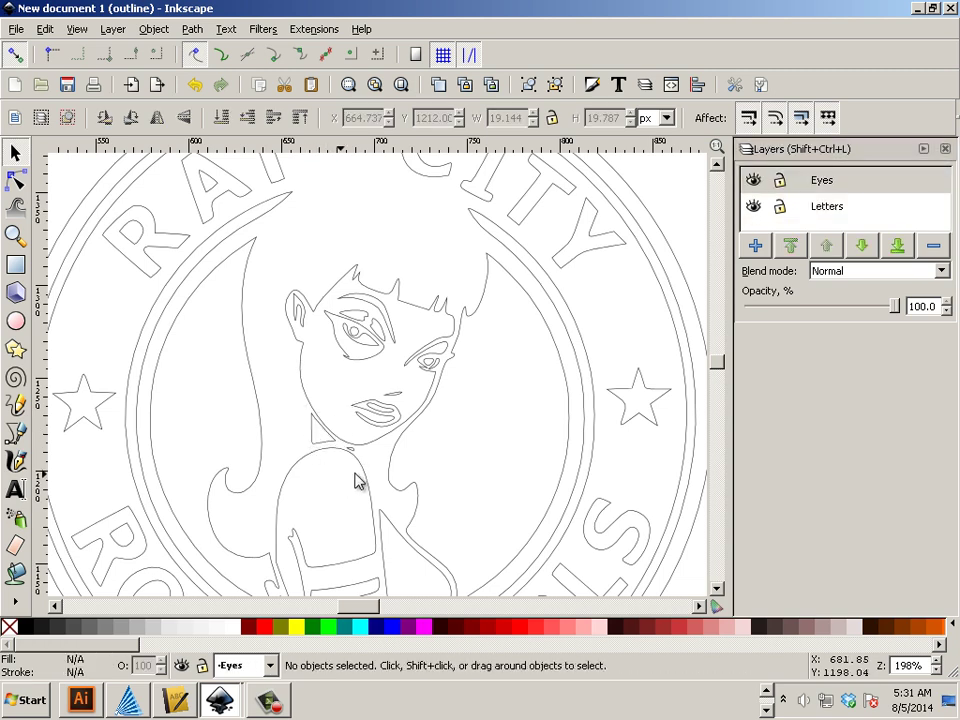
Zoom out, select every logo path and switch from outline to normal display.
scroll(443, 473, down, 1)
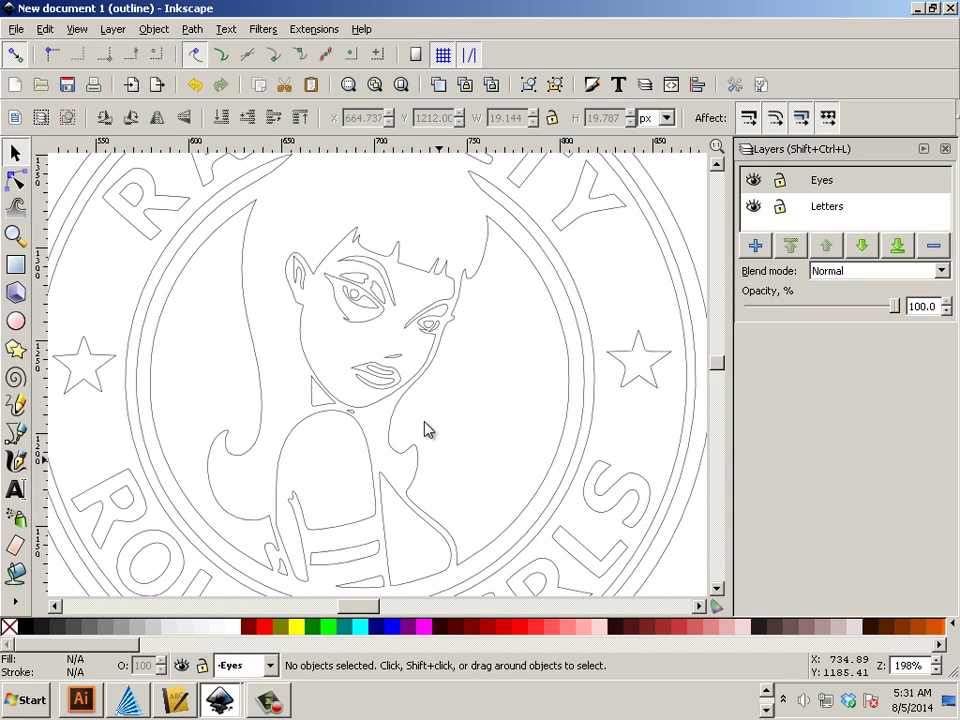
scroll(420, 392, down, 1)
scroll(392, 396, down, 1)
drag(178, 205, 590, 594)
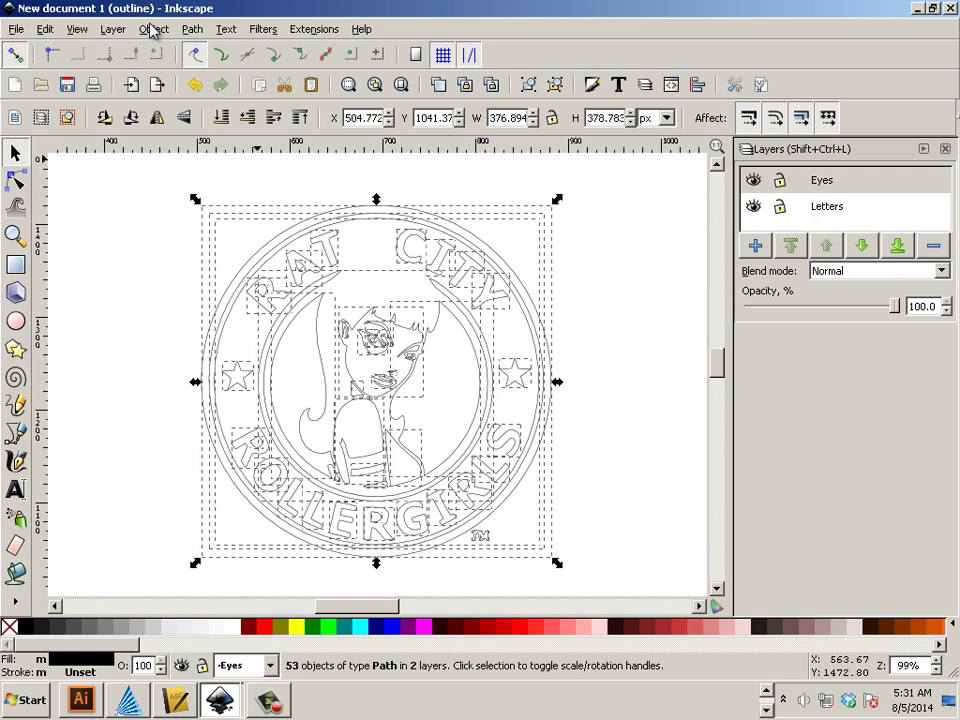
click(84, 31)
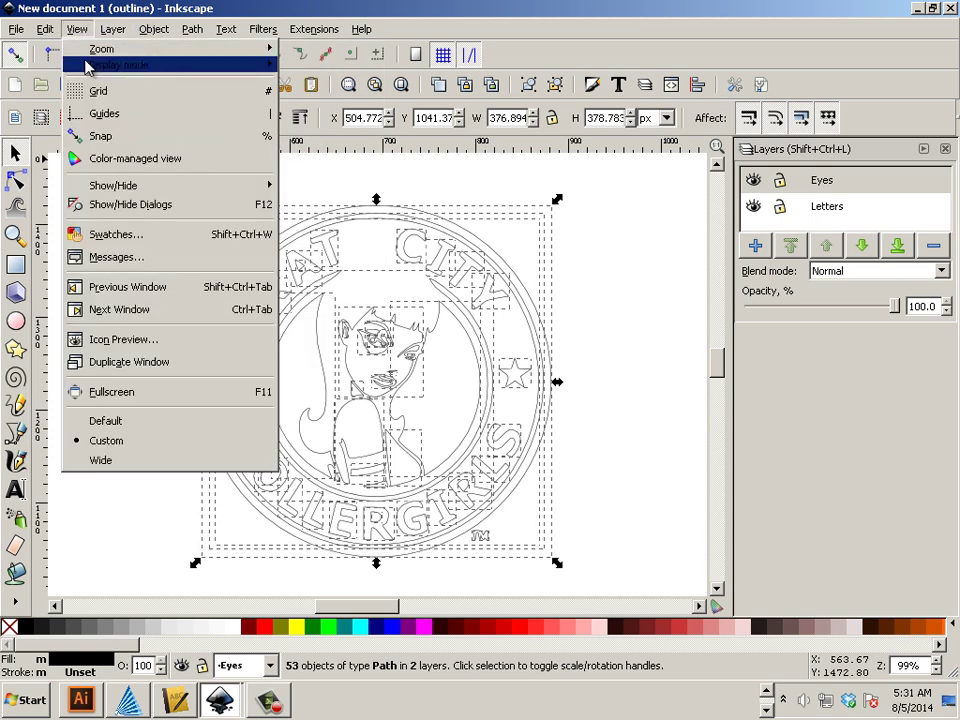
mouse_move(150, 65)
click(320, 64)
Reselect all the logo's paths and look through the Object menu.
click(636, 270)
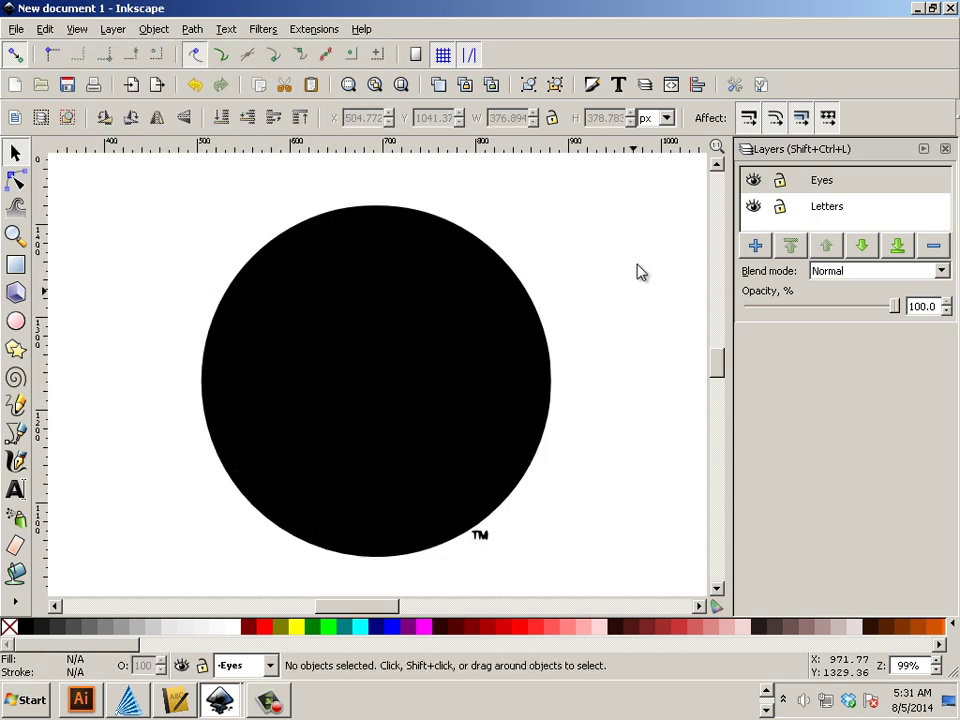
drag(619, 250, 139, 461)
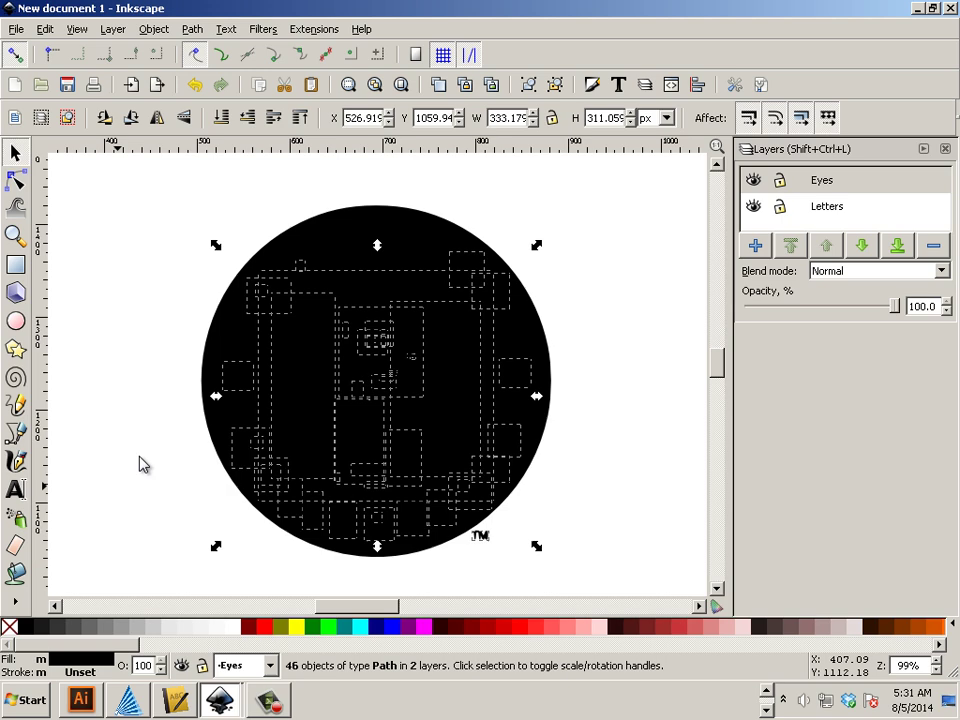
click(156, 29)
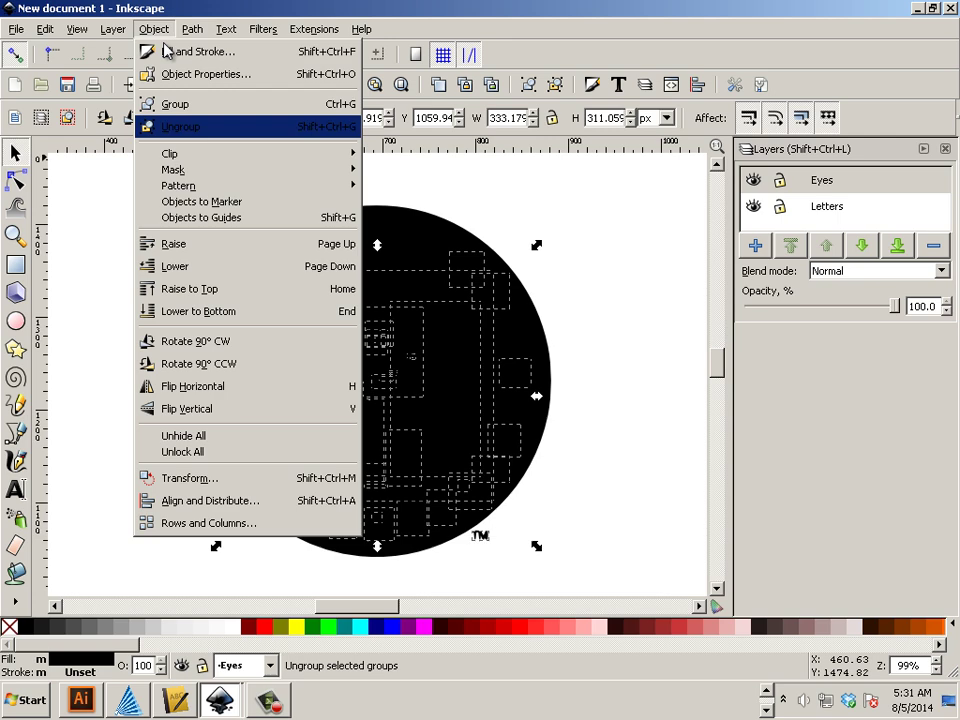
mouse_move(190, 30)
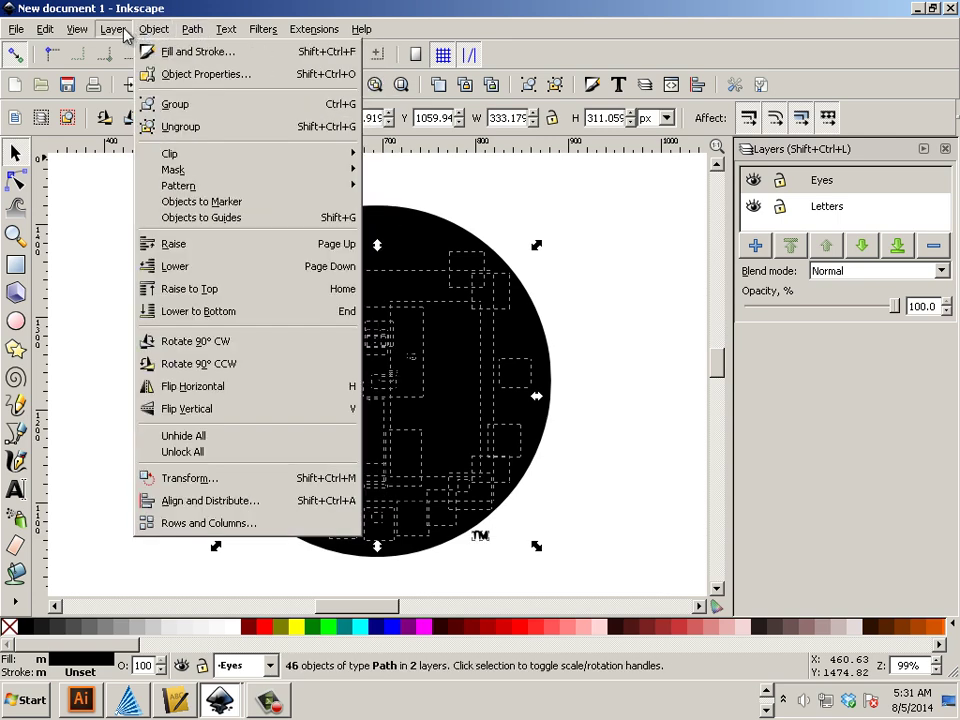
mouse_move(118, 32)
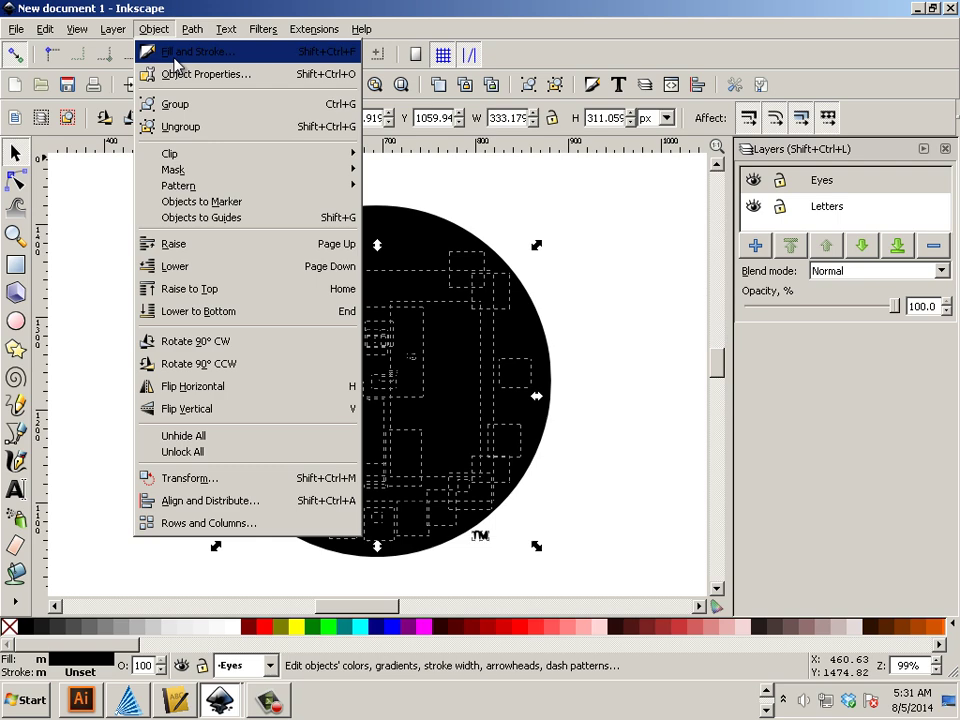
In Fill and Stroke, set the fill of all selected logo paths to none.
click(176, 63)
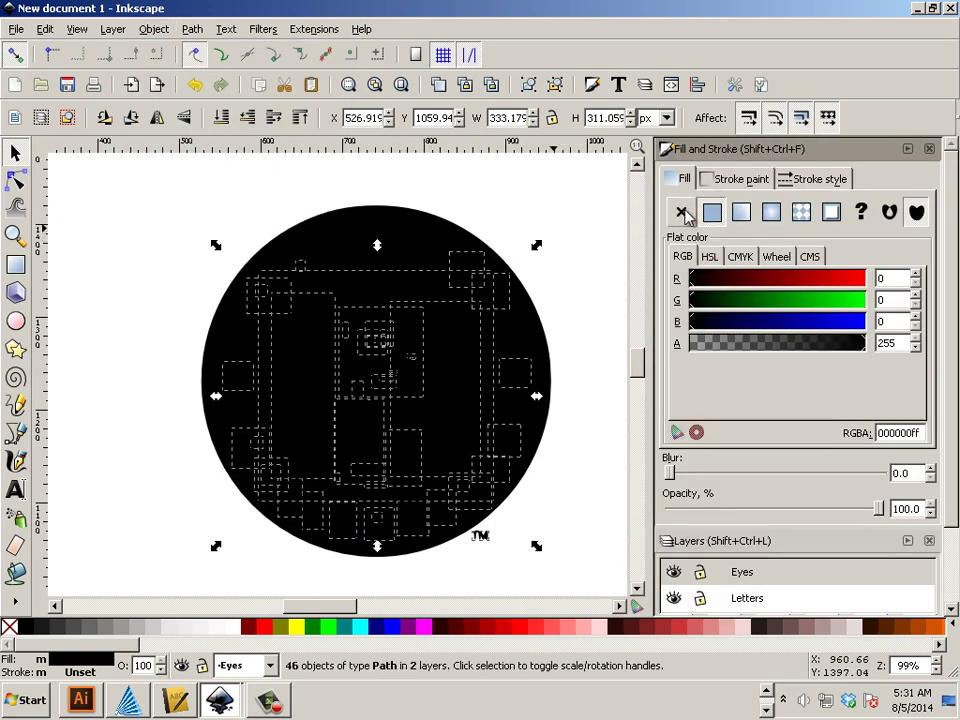
click(681, 212)
mouse_move(535, 198)
mouse_down()
mouse_move(257, 540)
mouse_move(223, 561)
mouse_up()
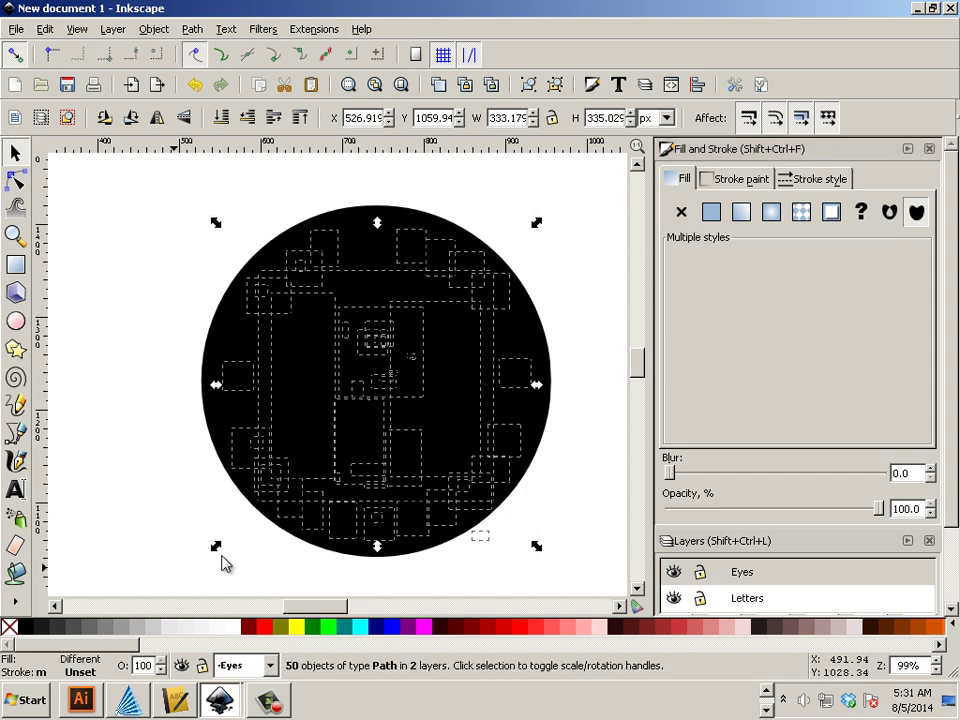
click(681, 212)
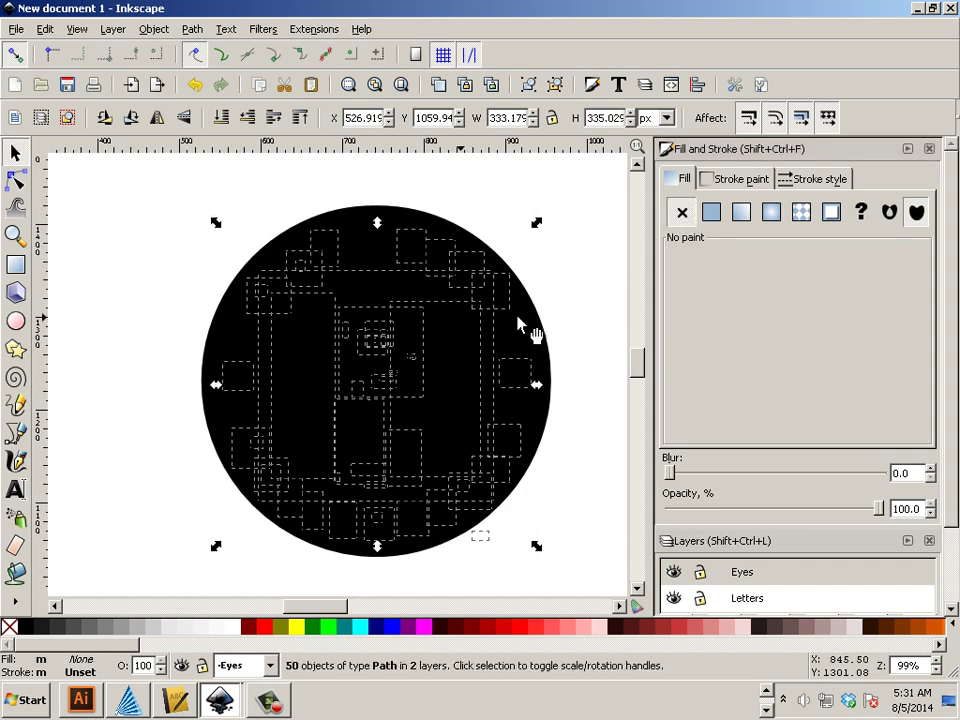
Remove the black fill from the circle, 9-node and 12-node paths, then deselect.
click(519, 326)
click(681, 212)
click(545, 338)
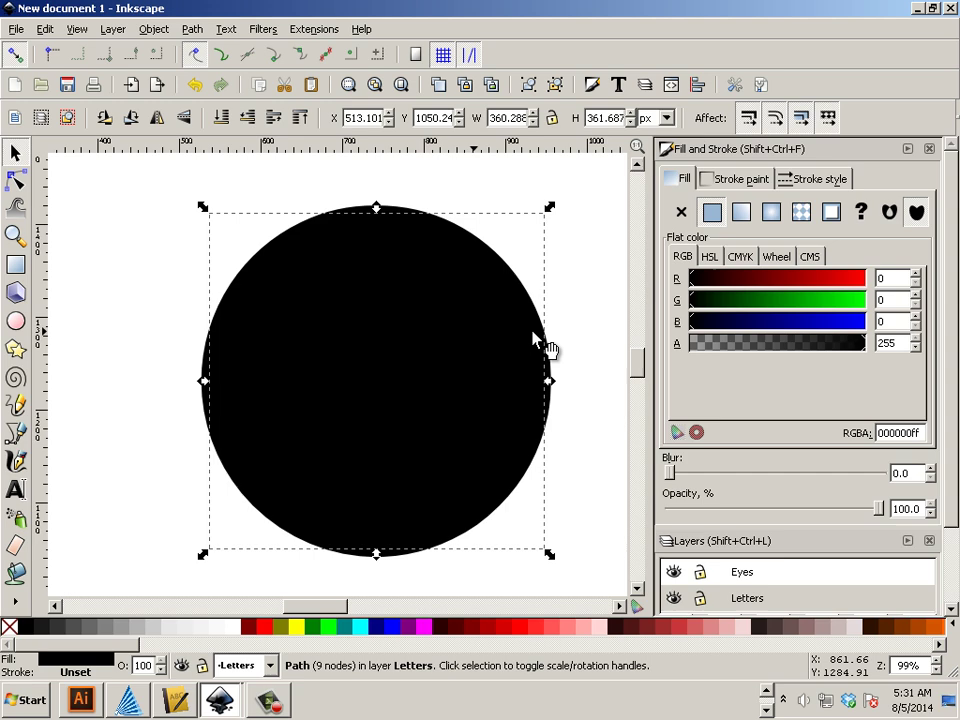
click(681, 212)
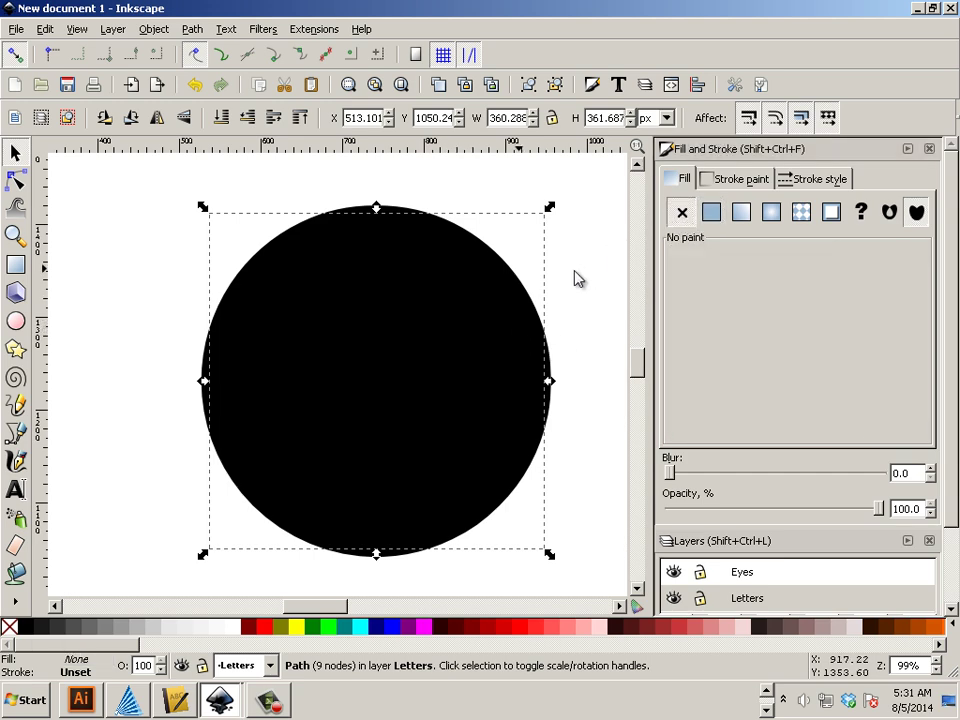
click(439, 300)
click(497, 300)
click(681, 213)
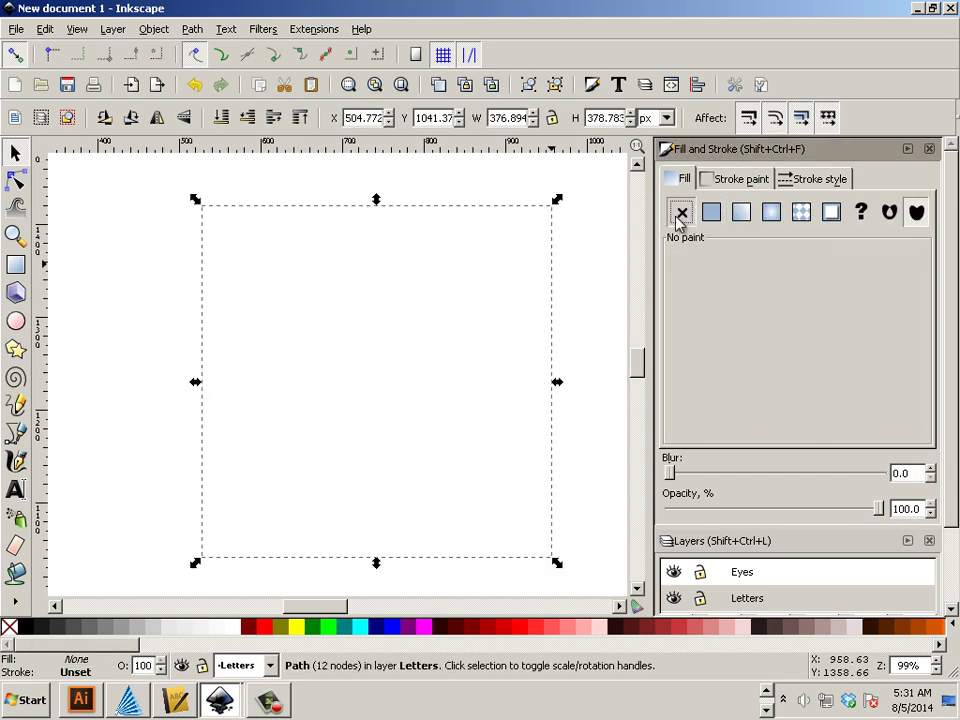
scroll(596, 214, up, 5)
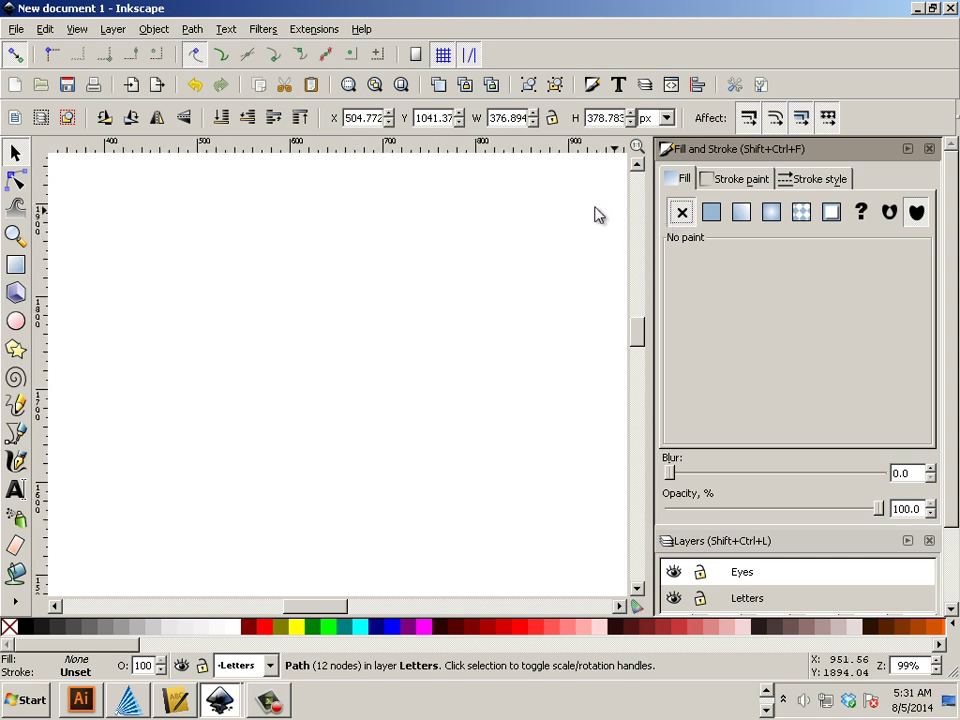
mouse_move(579, 197)
mouse_down()
mouse_move(265, 531)
mouse_move(204, 544)
mouse_up()
scroll(380, 385, up, 2)
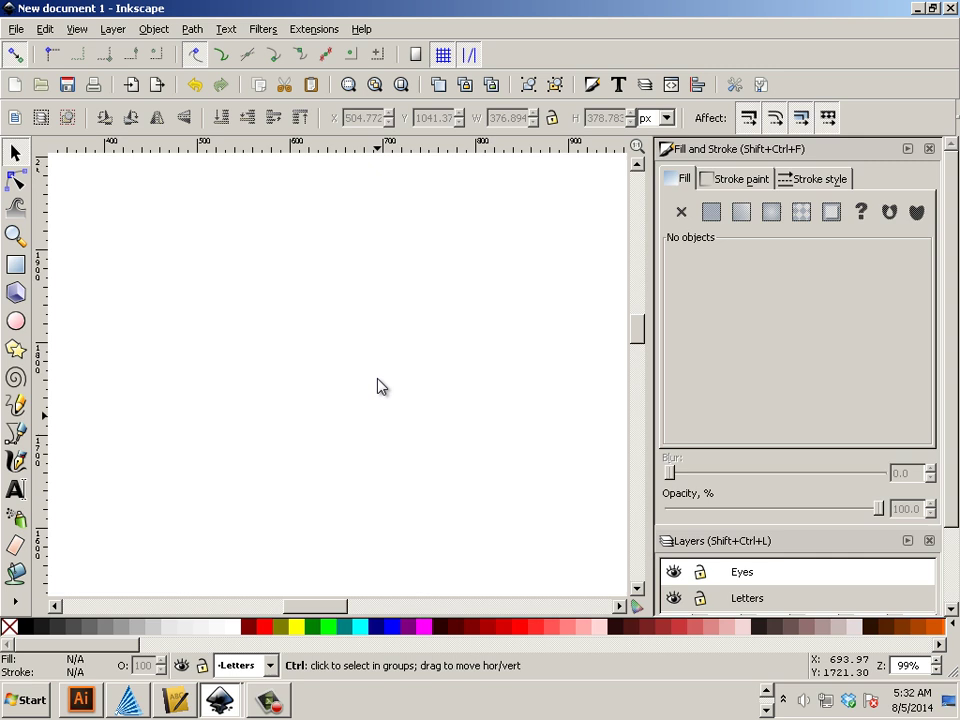
click(742, 179)
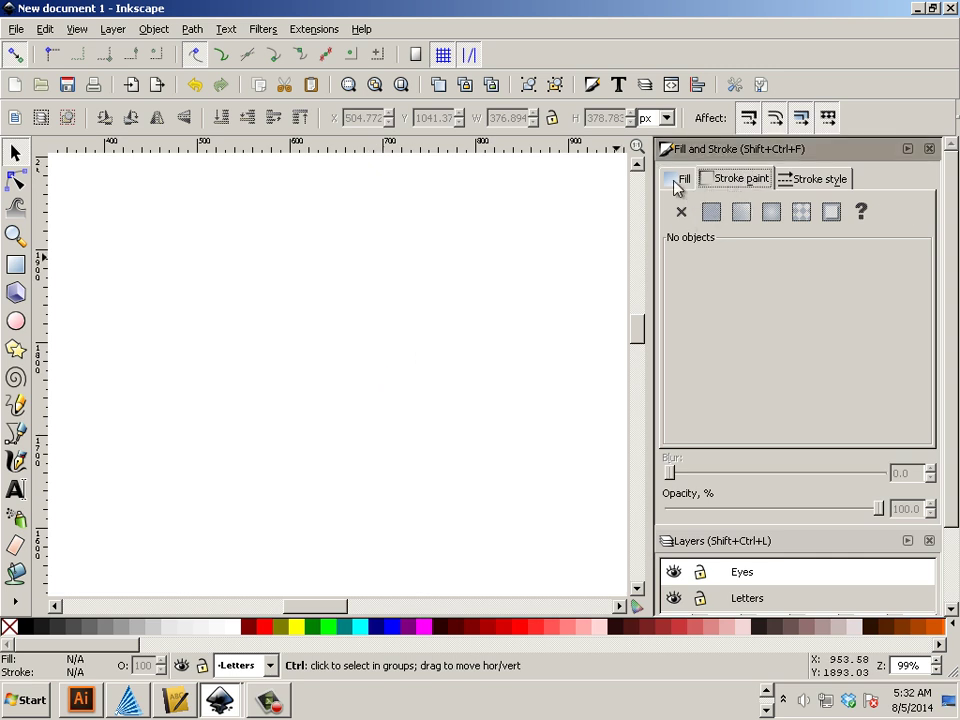
Switch the display mode to Outline.
scroll(493, 341, down, 3)
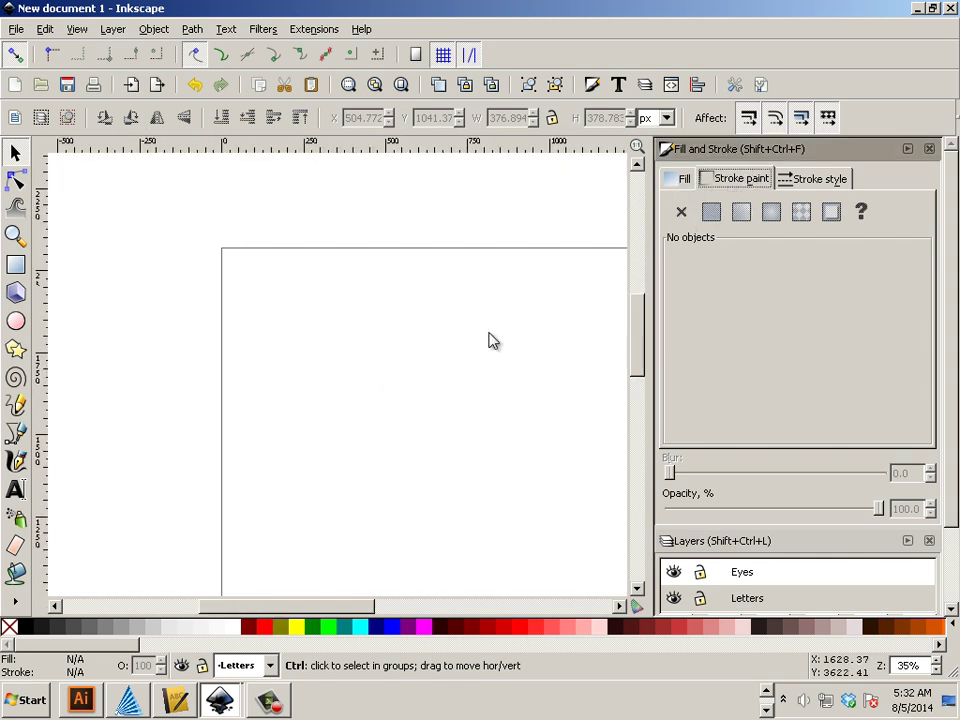
click(70, 31)
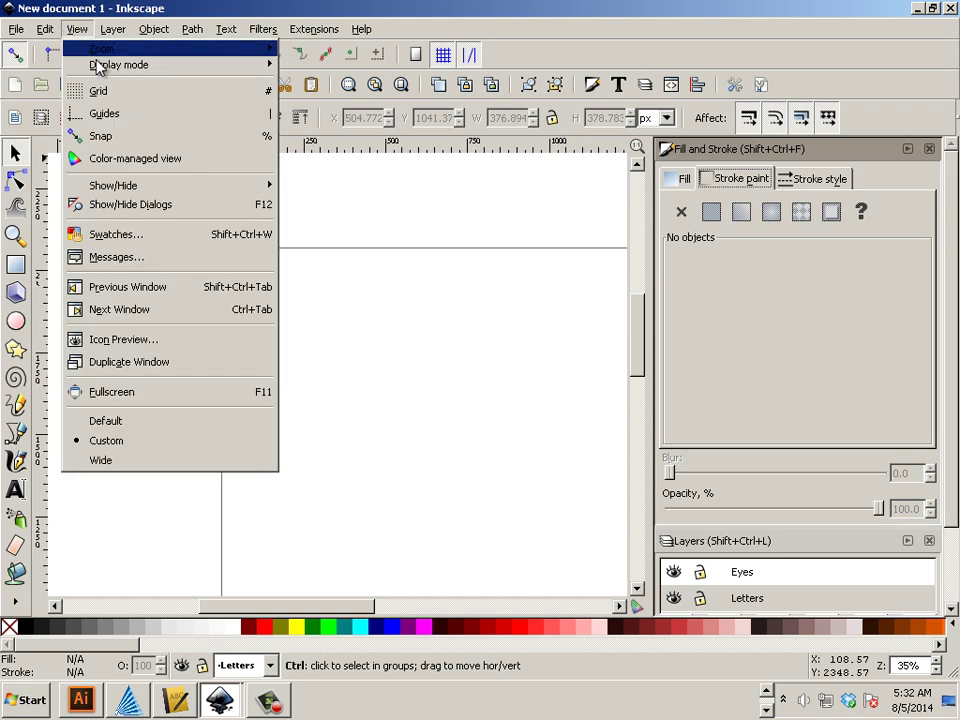
mouse_move(143, 66)
click(316, 120)
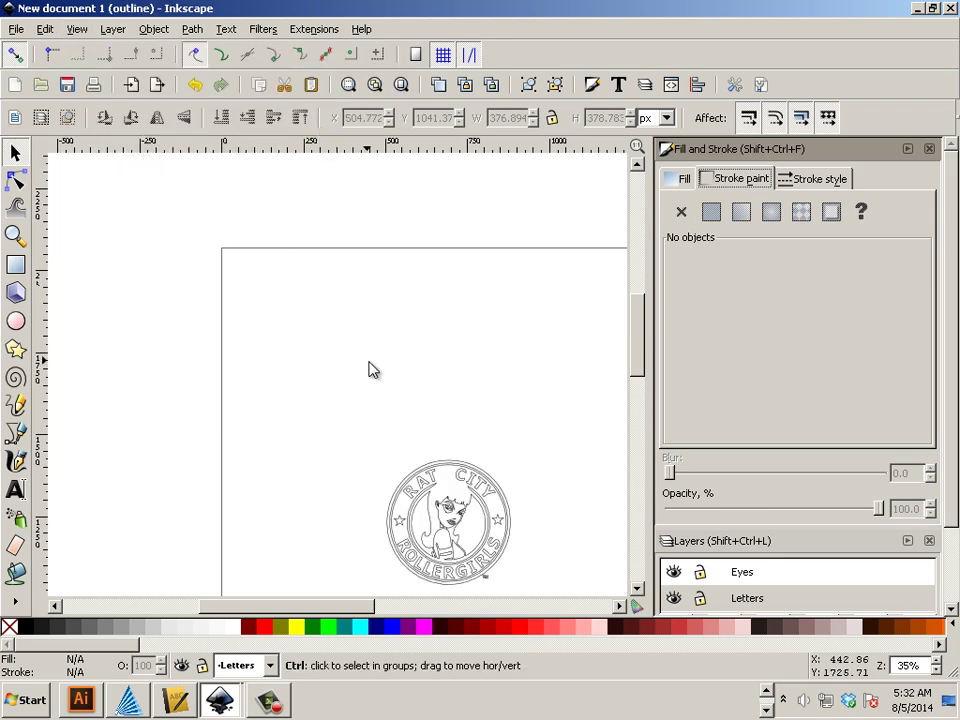
Give every logo piece no fill and a flat black stroke.
scroll(373, 370, down, 1)
scroll(373, 370, up, 1)
drag(325, 427, 569, 612)
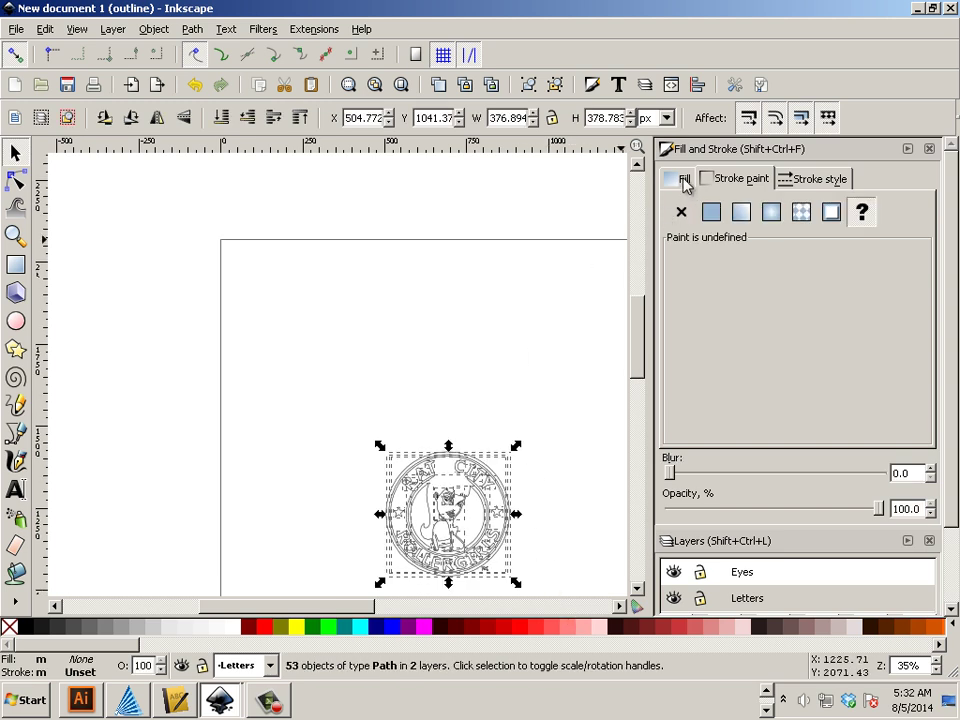
click(681, 212)
click(725, 184)
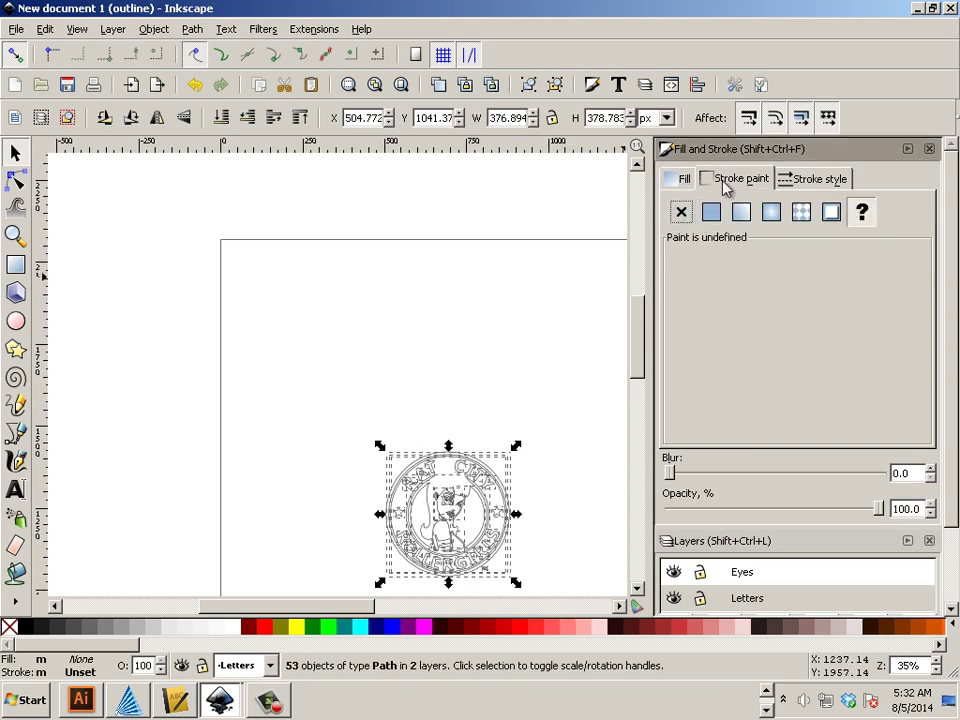
click(709, 213)
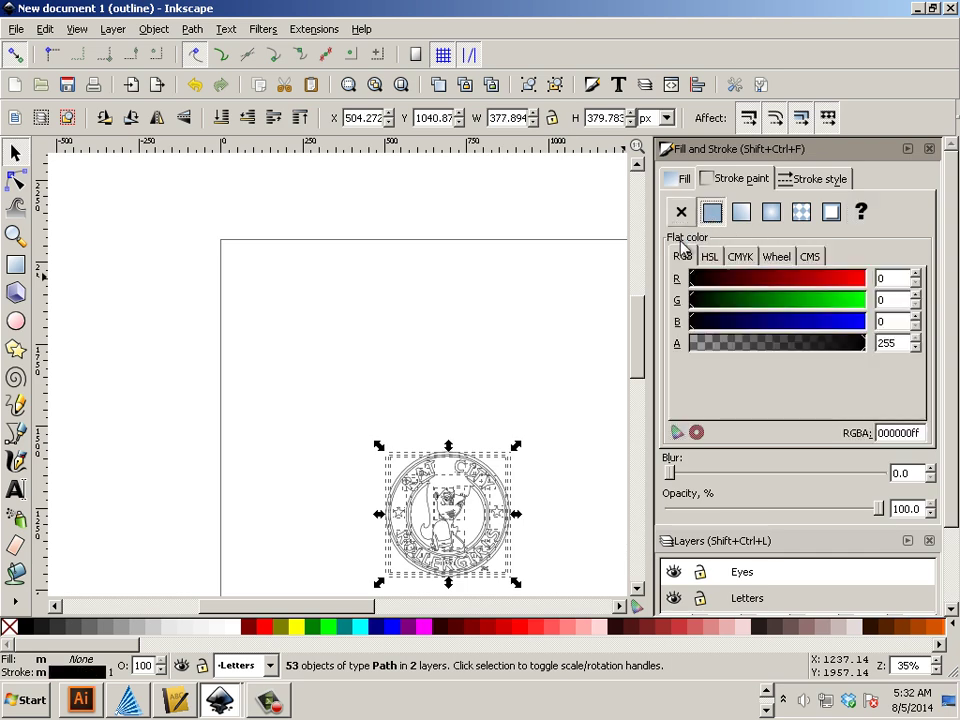
click(476, 238)
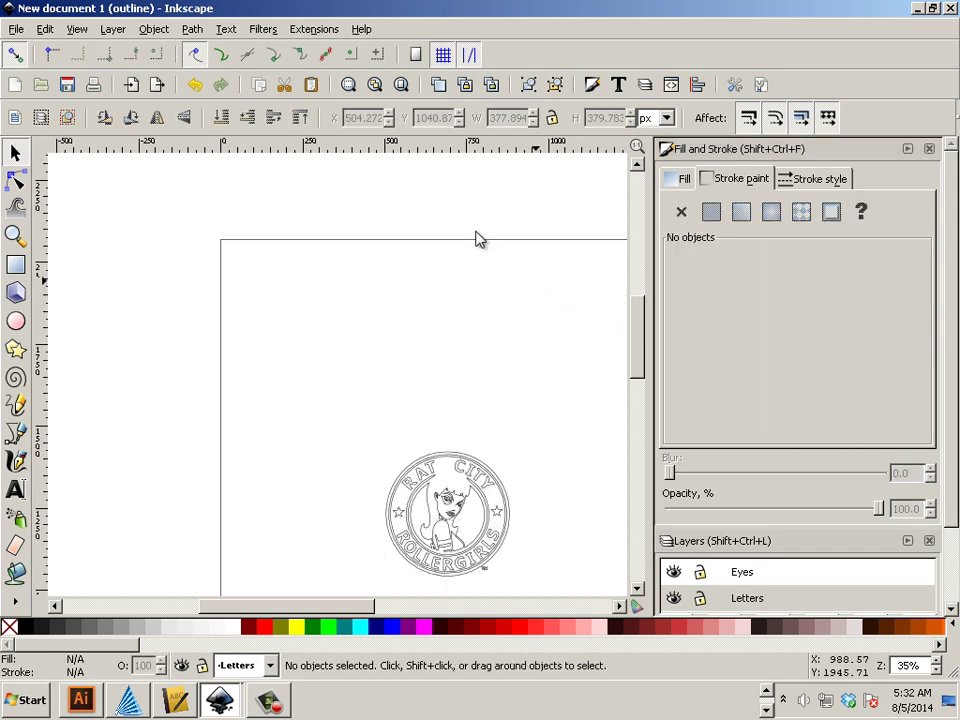
Return the display mode to Normal.
click(130, 34)
mouse_move(74, 30)
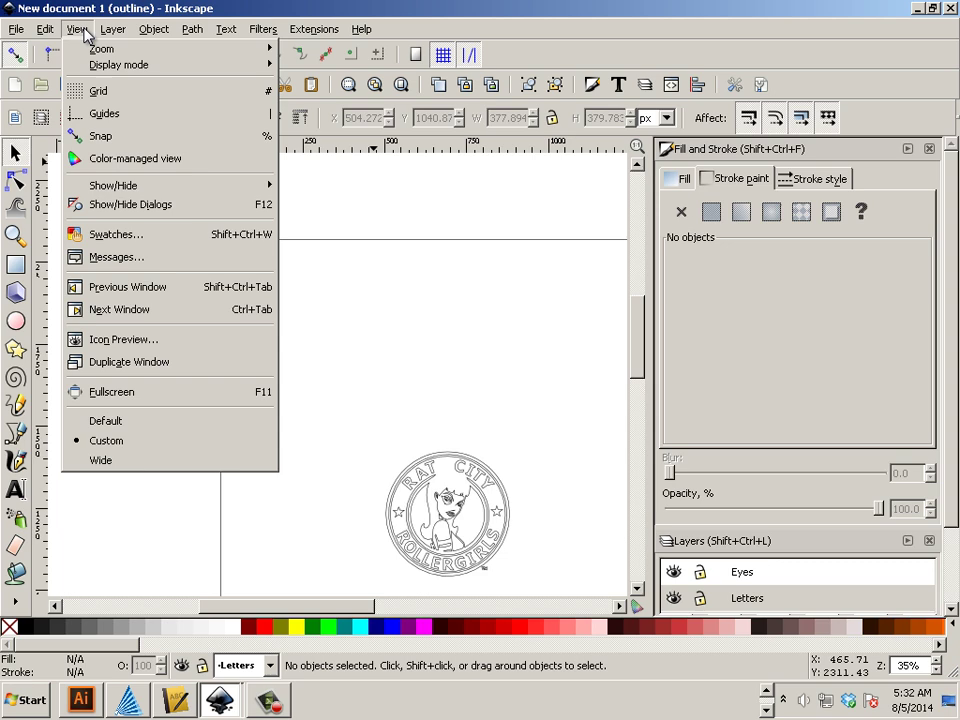
mouse_move(246, 66)
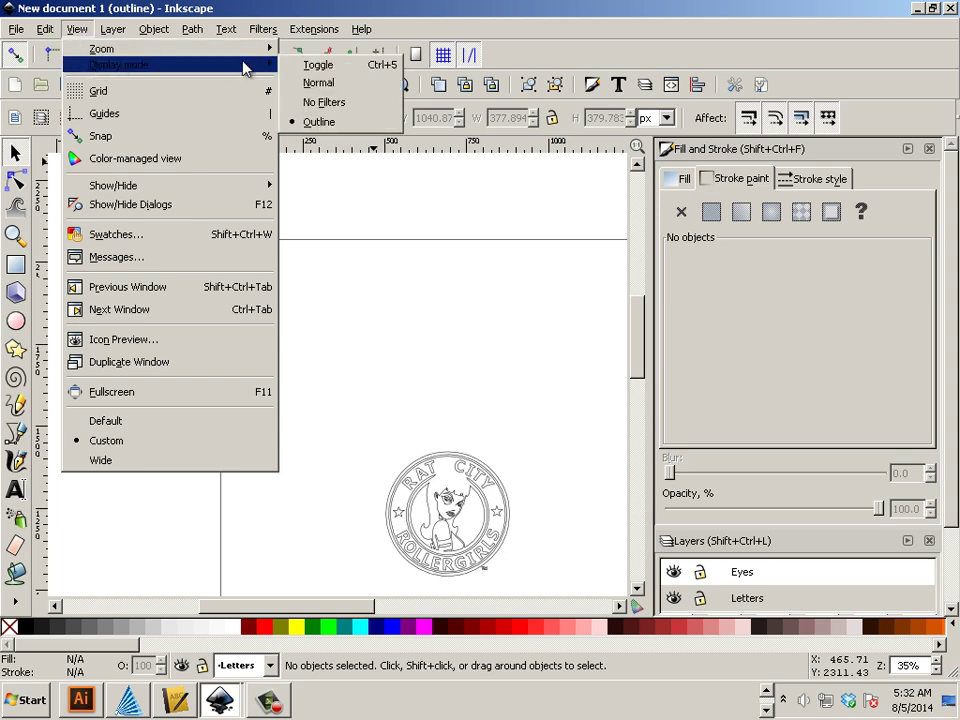
click(312, 84)
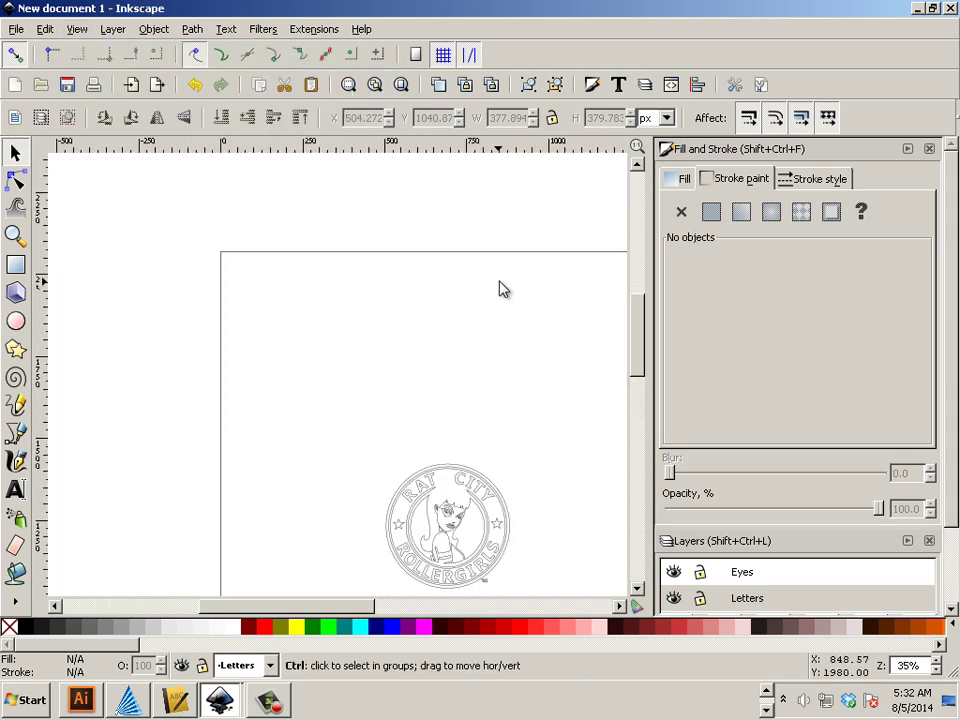
Zoom out and rubber-band select all 53 pieces of the Rat City logo.
scroll(502, 279, up, 1)
scroll(502, 279, down, 4)
scroll(500, 277, up, 3)
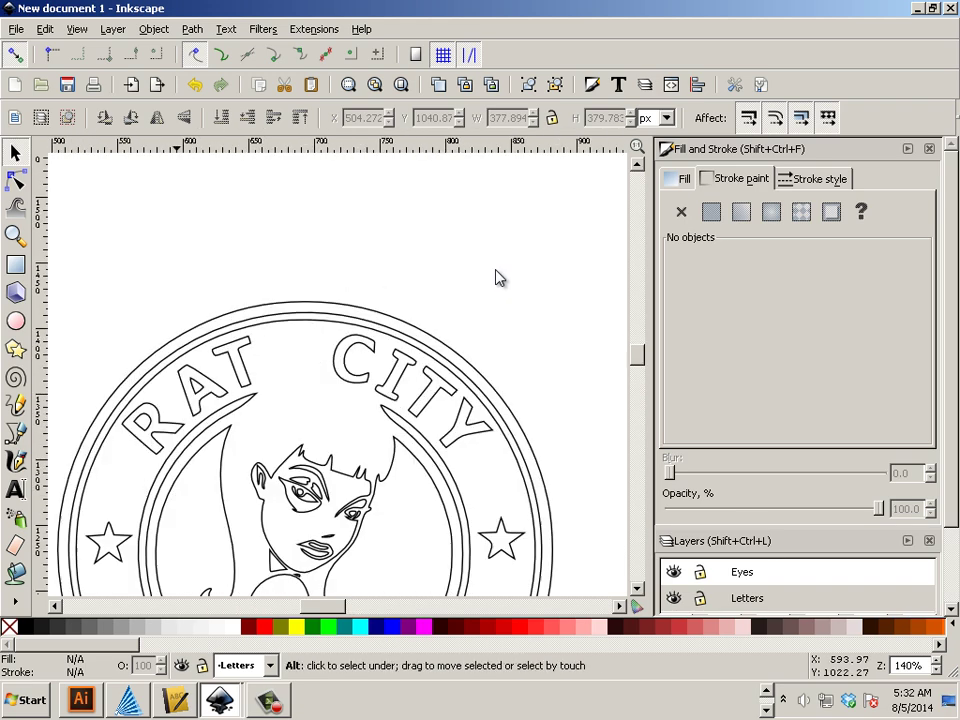
scroll(497, 277, down, 1)
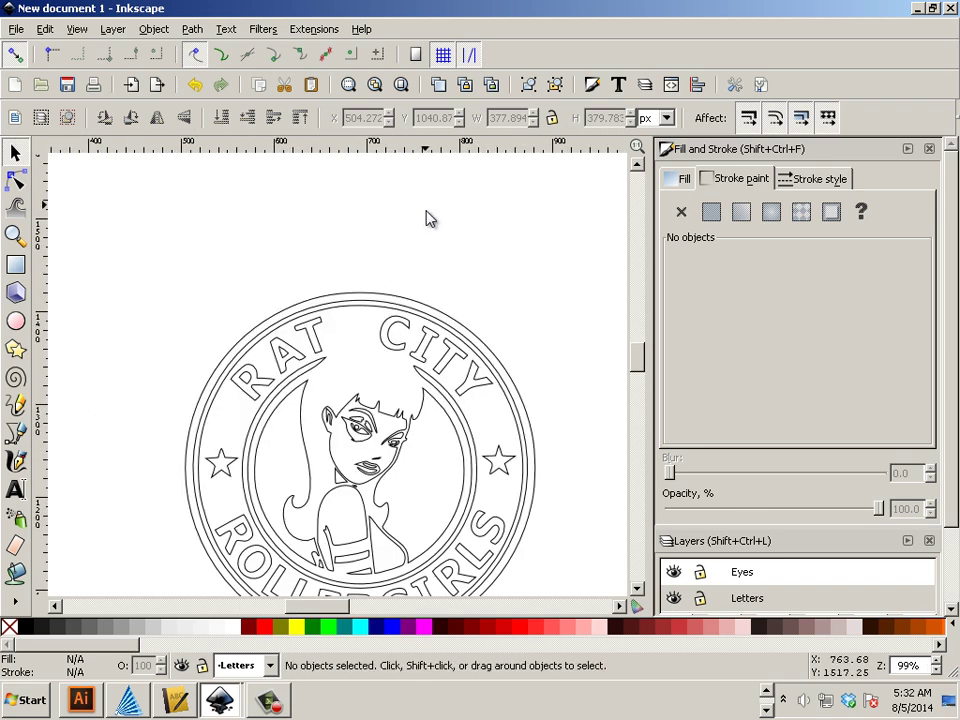
scroll(426, 220, down, 2)
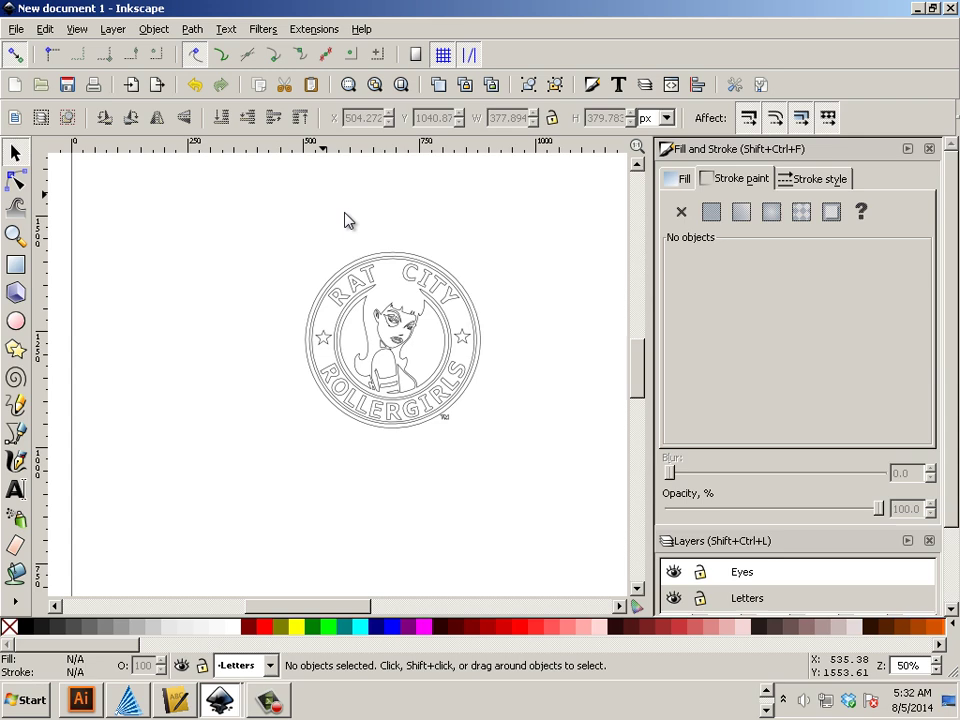
scroll(364, 231, down, 1)
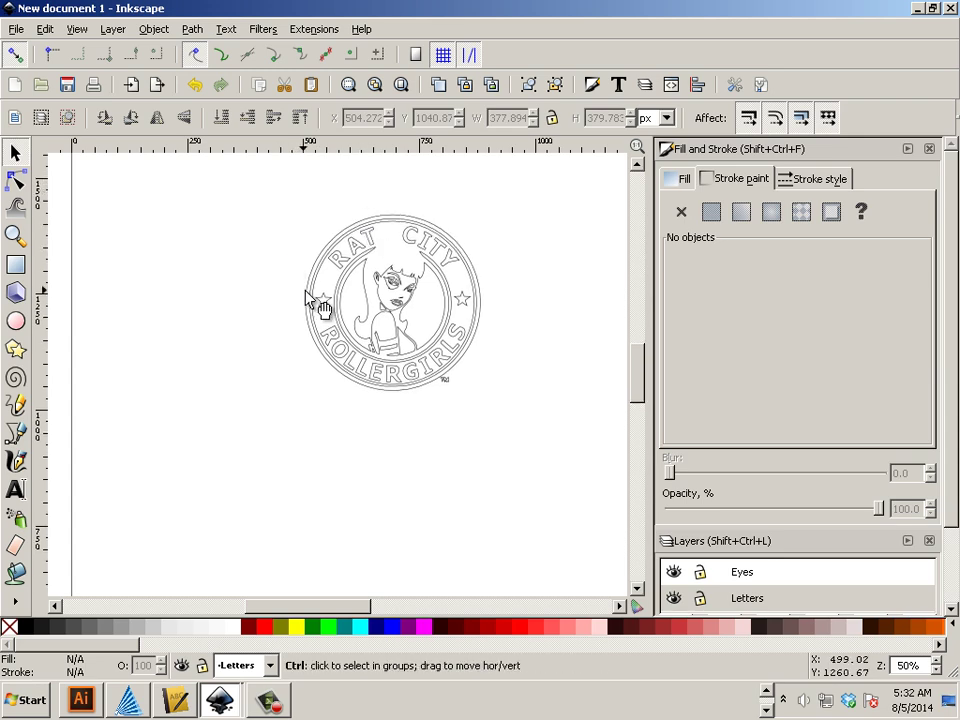
scroll(318, 278, down, 2)
scroll(318, 265, down, 3)
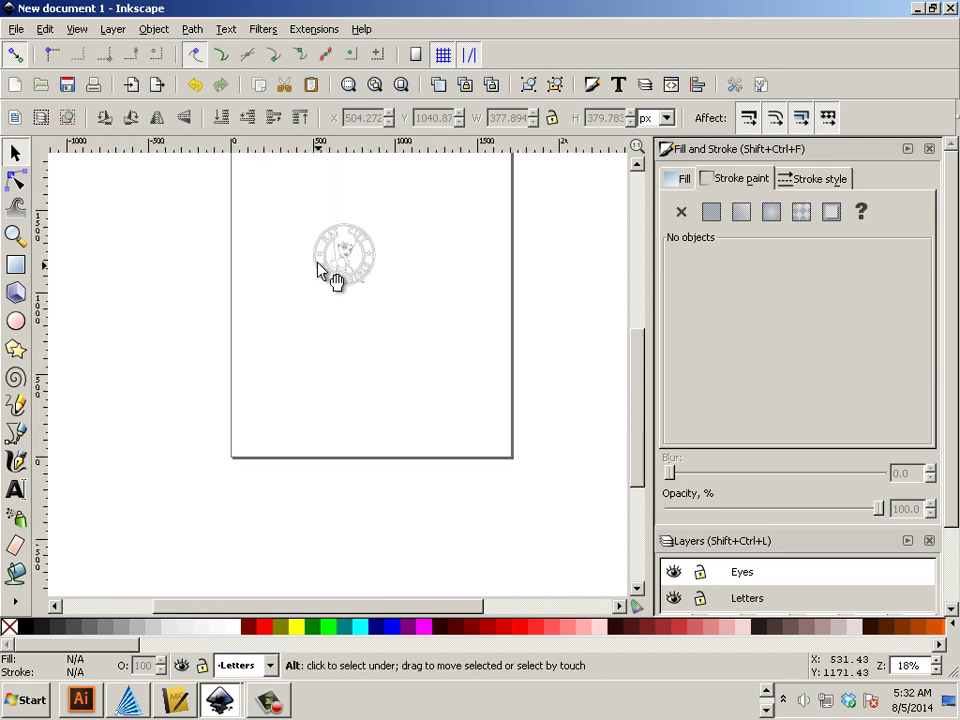
scroll(312, 252, down, 2)
drag(291, 210, 398, 330)
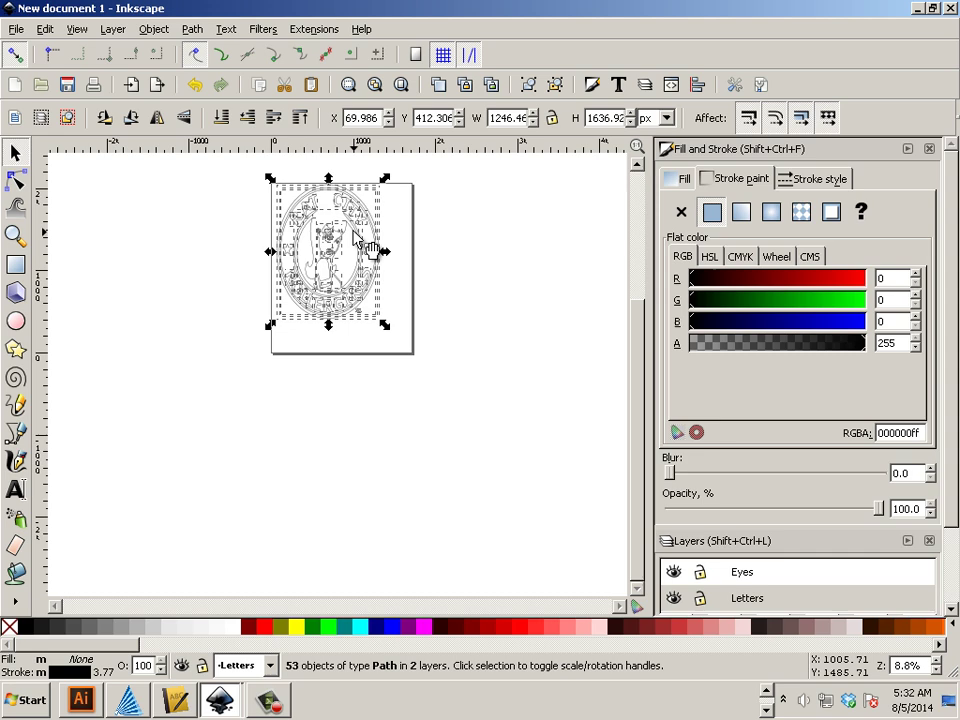
Move the enlarged logo to the page centre at X 218.558, Y 275.163, then reselect it.
drag(381, 260, 377, 258)
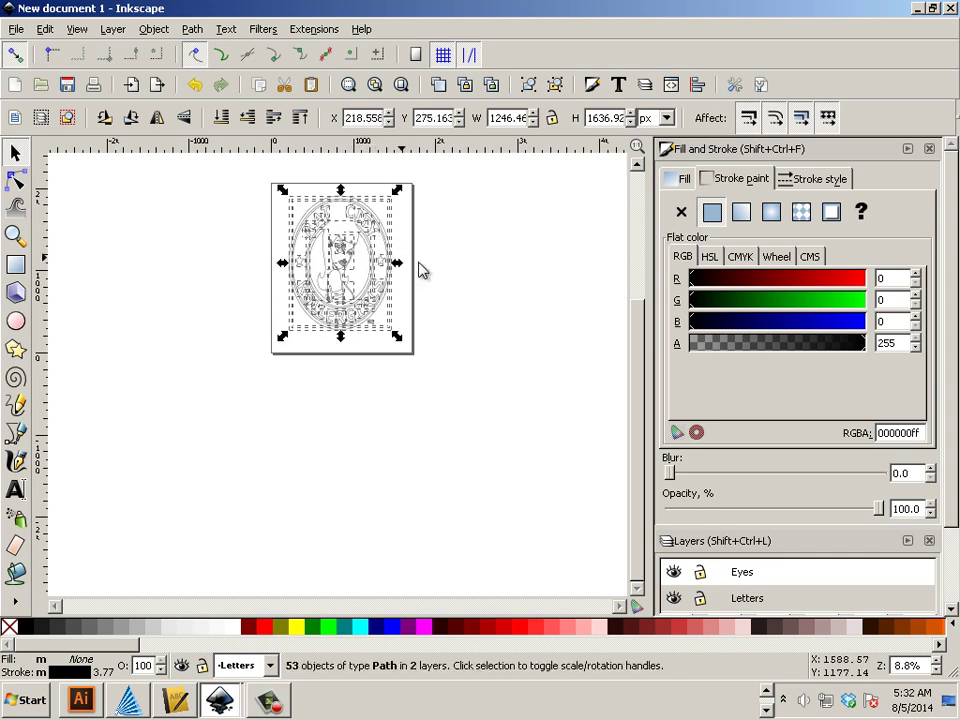
click(432, 280)
scroll(342, 277, up, 4)
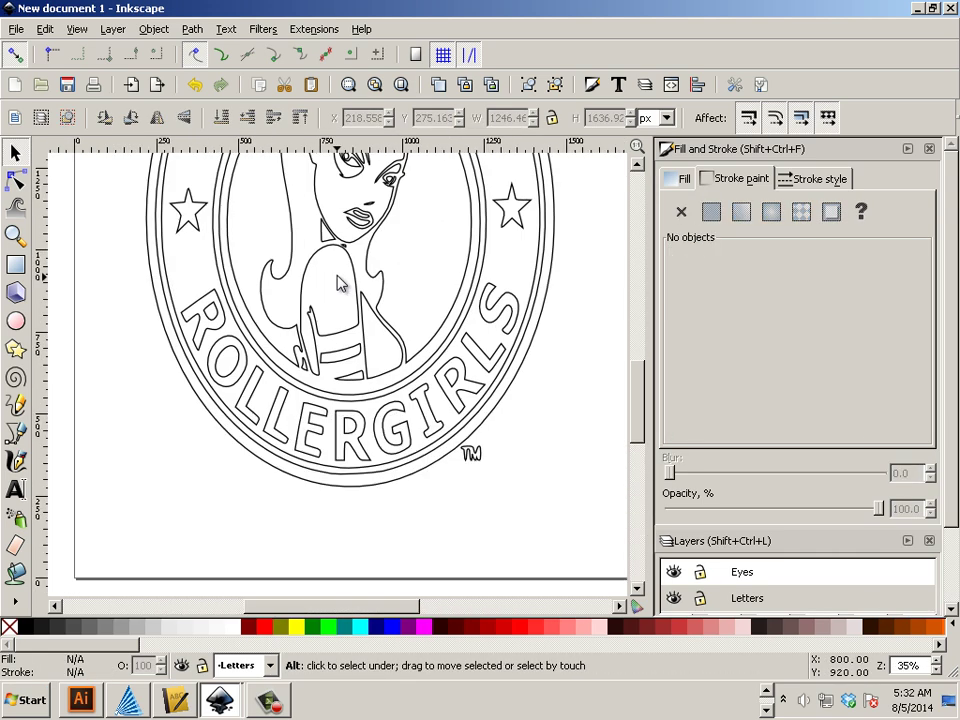
scroll(343, 277, up, 1)
scroll(343, 270, down, 2)
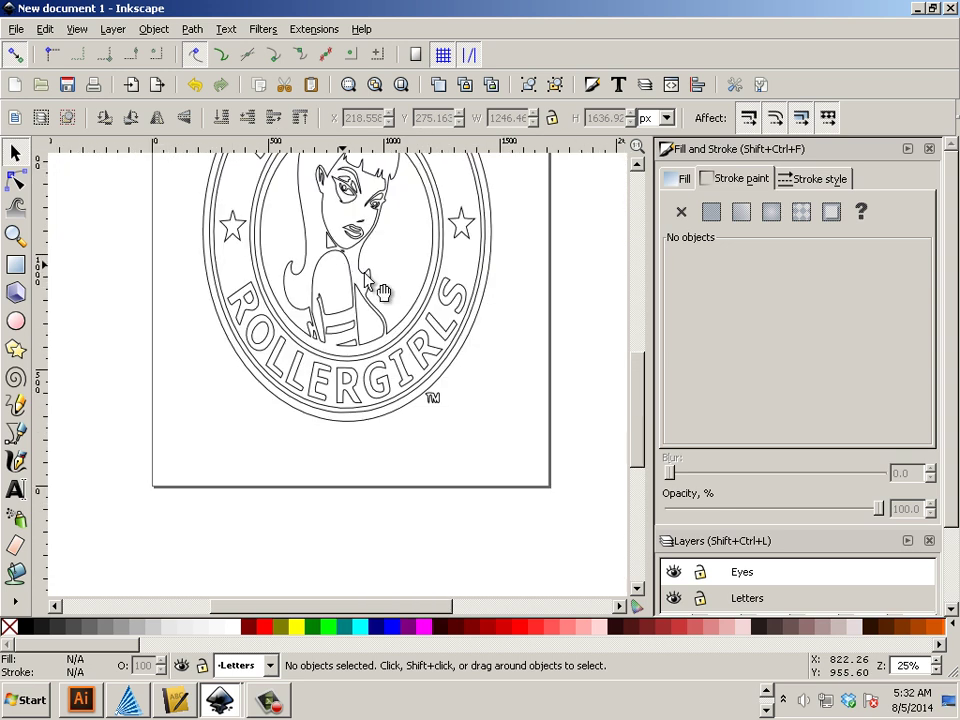
scroll(638, 347, up, 1)
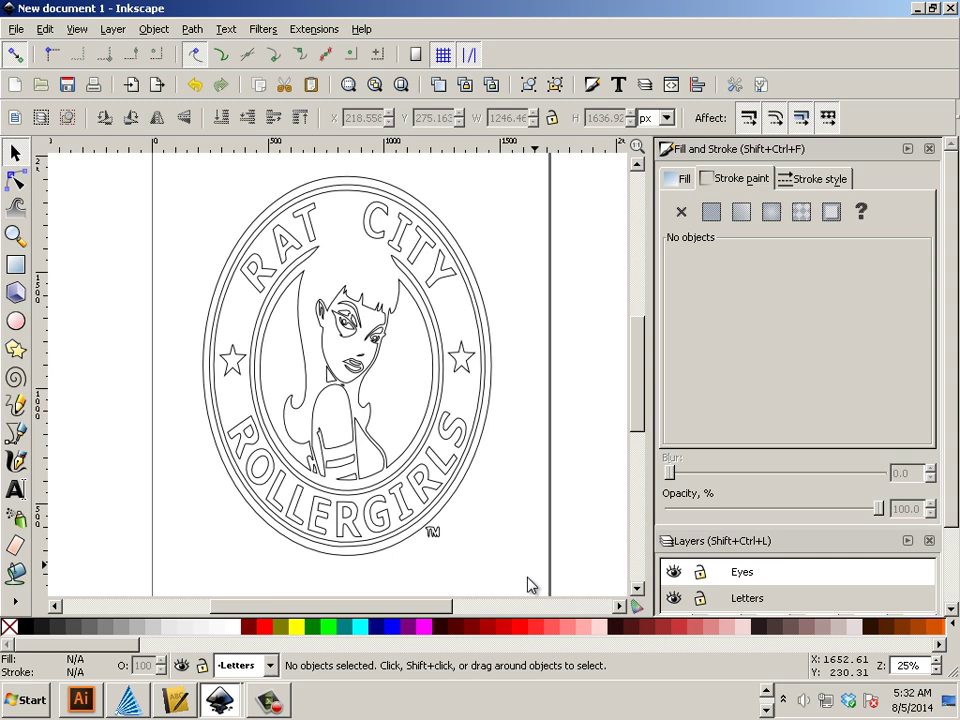
drag(527, 577, 193, 171)
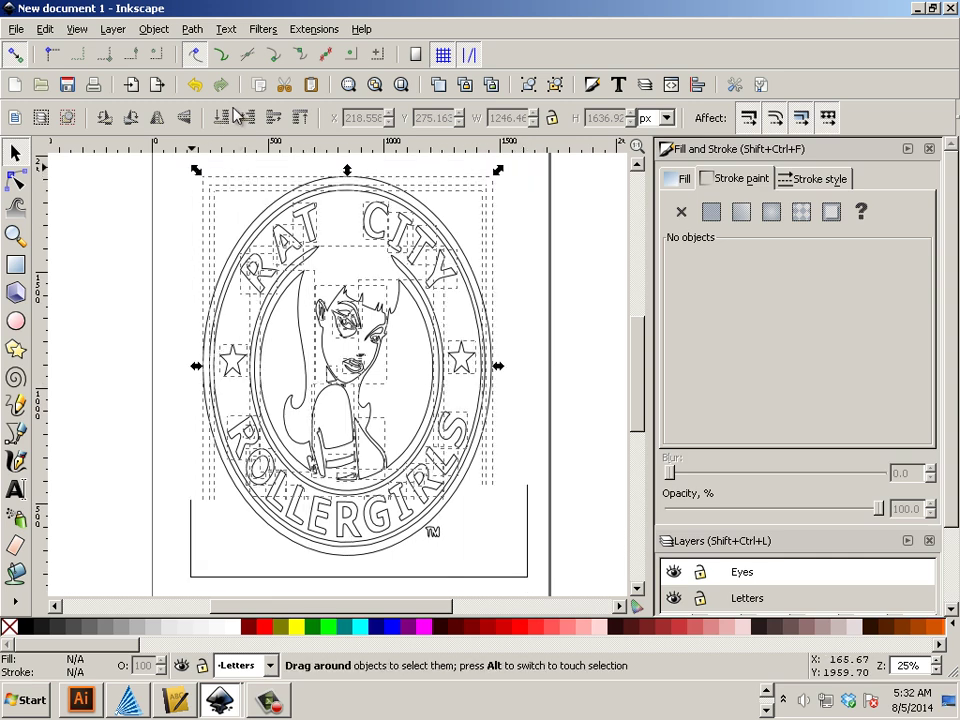
Set the logo paths' stroke width to 0.100 px in Fill and Stroke.
click(110, 29)
click(155, 72)
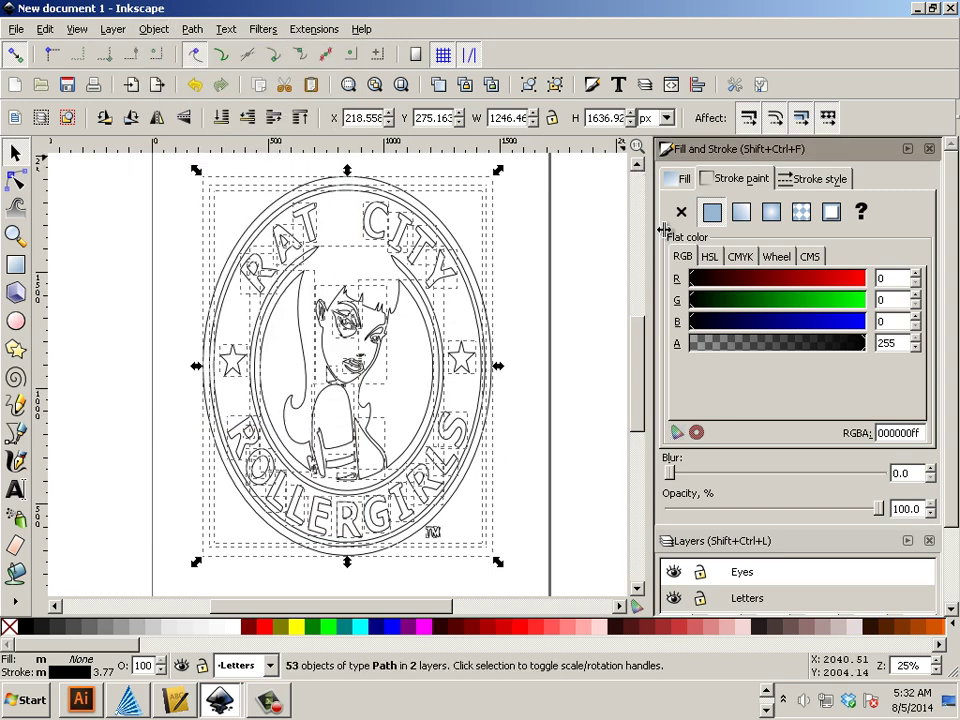
click(810, 182)
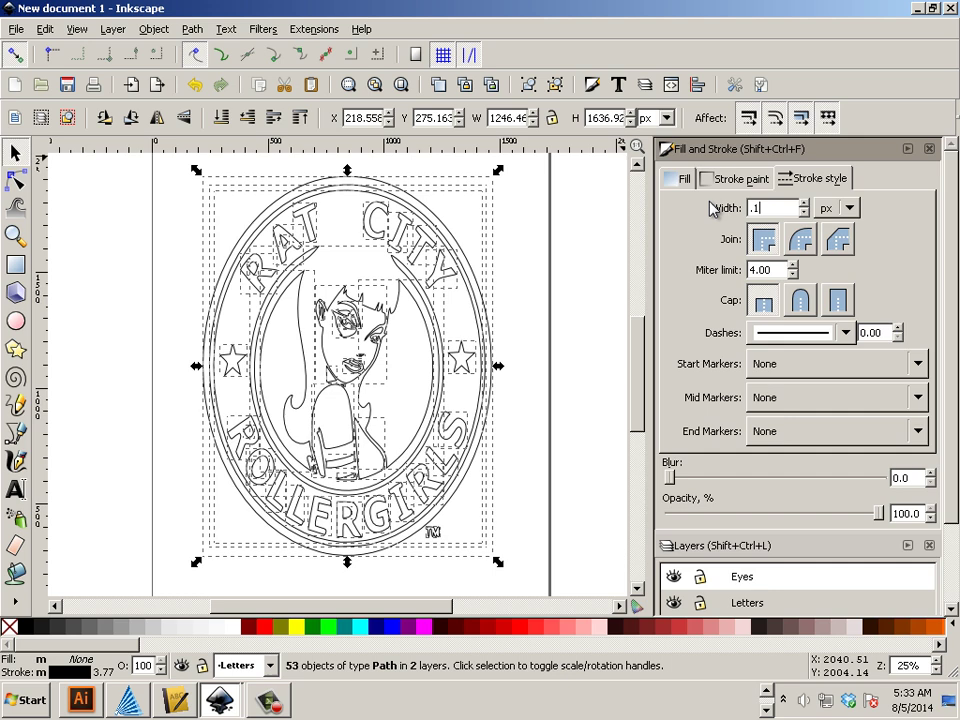
text(.1)
key(Return)
click(531, 193)
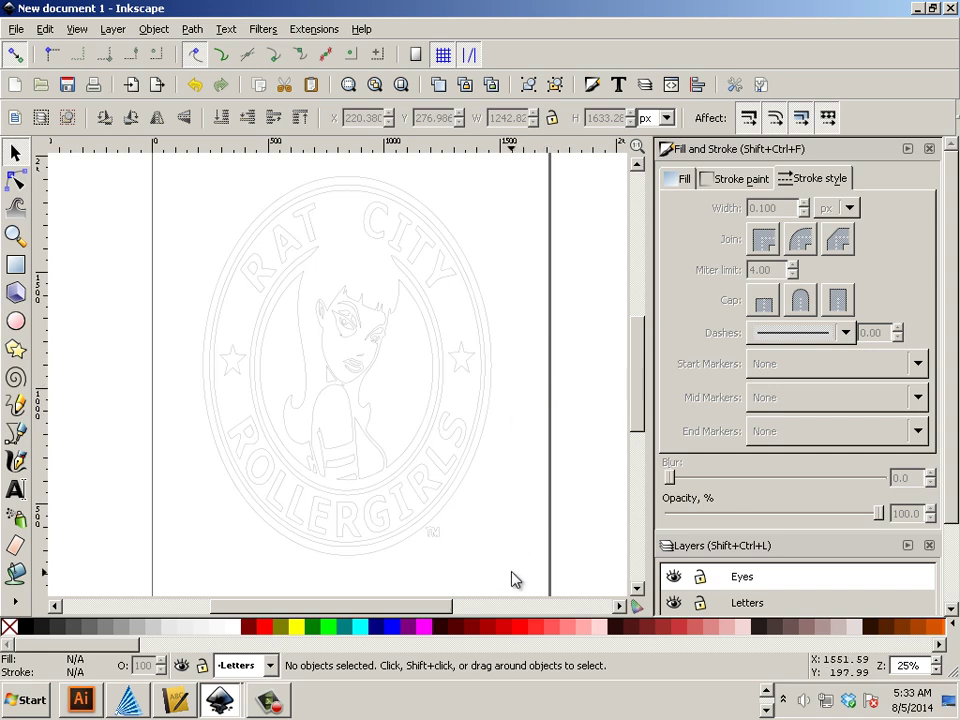
Drag a selection rectangle around the logo to reselect all its paths.
drag(514, 579, 190, 177)
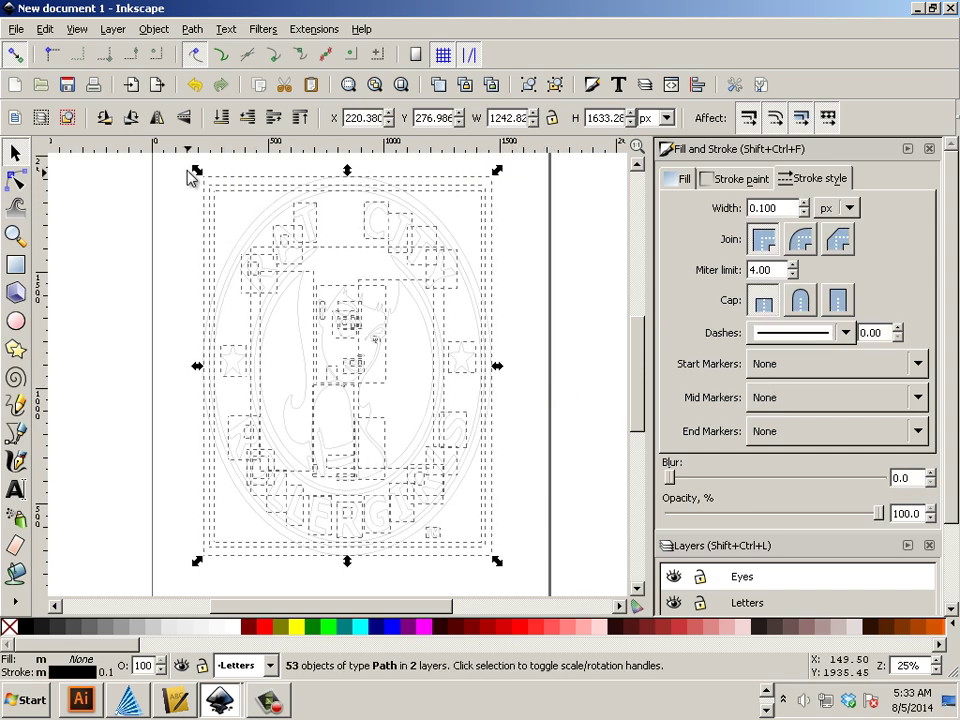
click(170, 186)
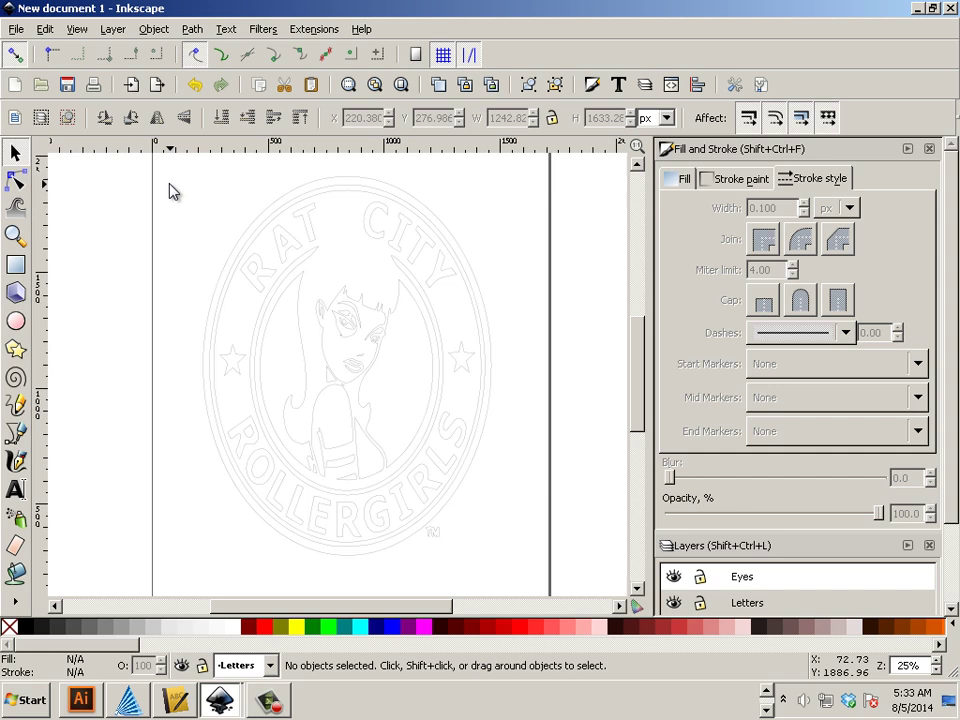
drag(170, 186, 536, 560)
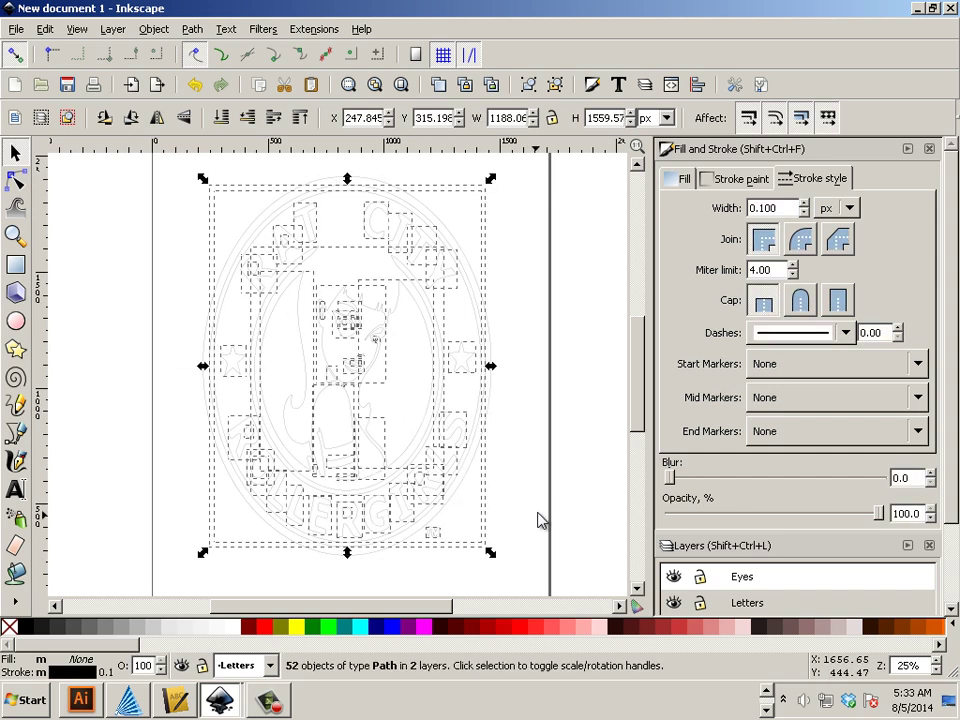
Clear the selection and select one of the logo's eye shapes.
click(486, 414)
scroll(381, 392, up, 2)
scroll(302, 253, up, 1)
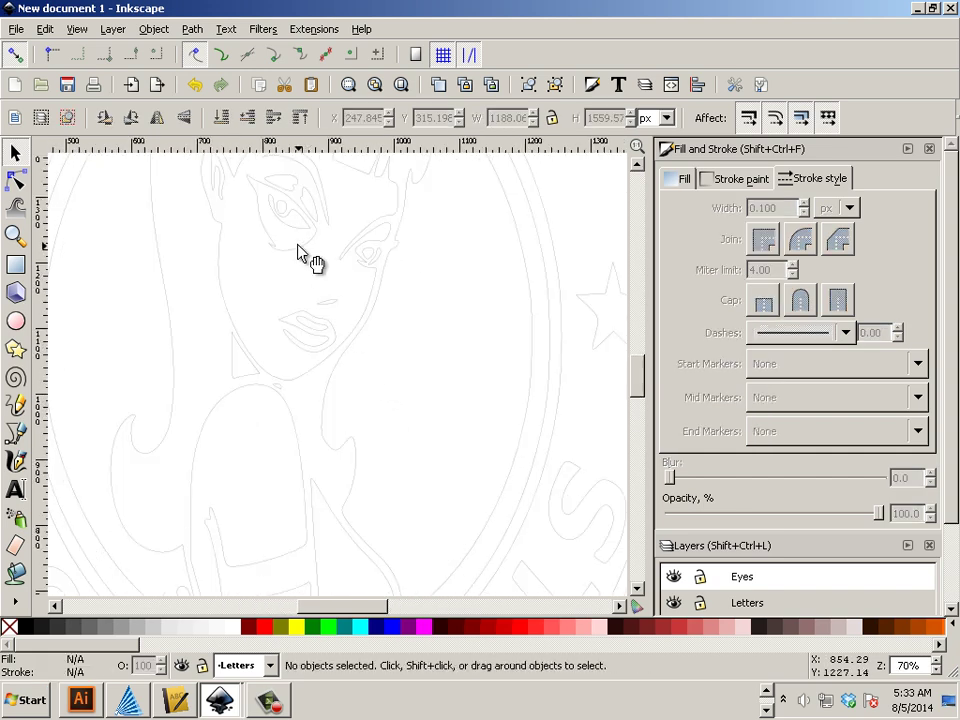
click(298, 250)
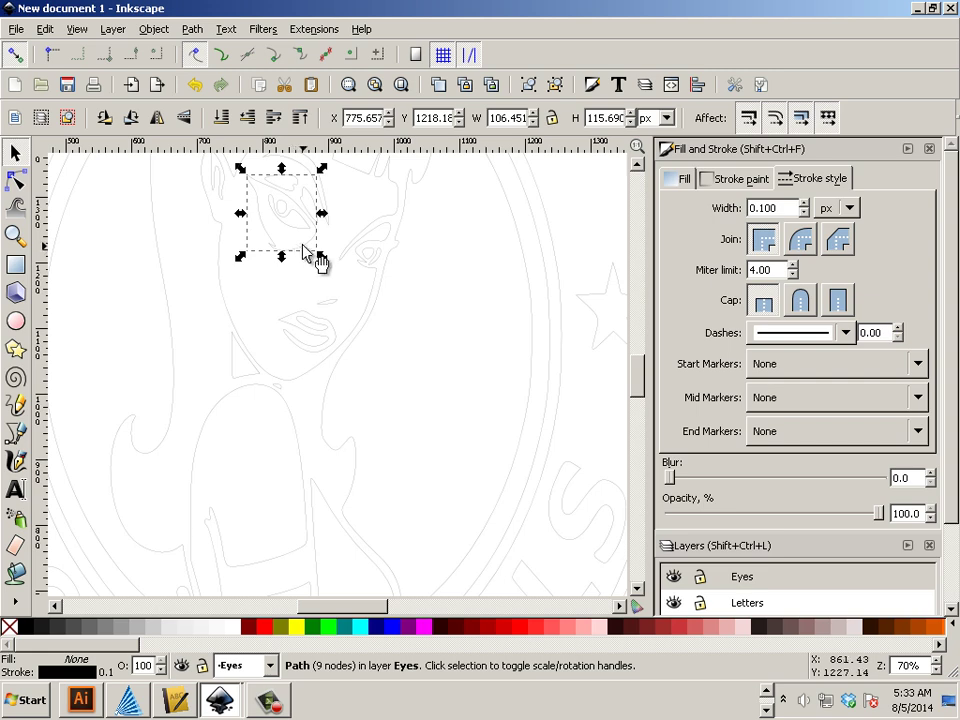
key(alt)
scroll(305, 250, down, 2)
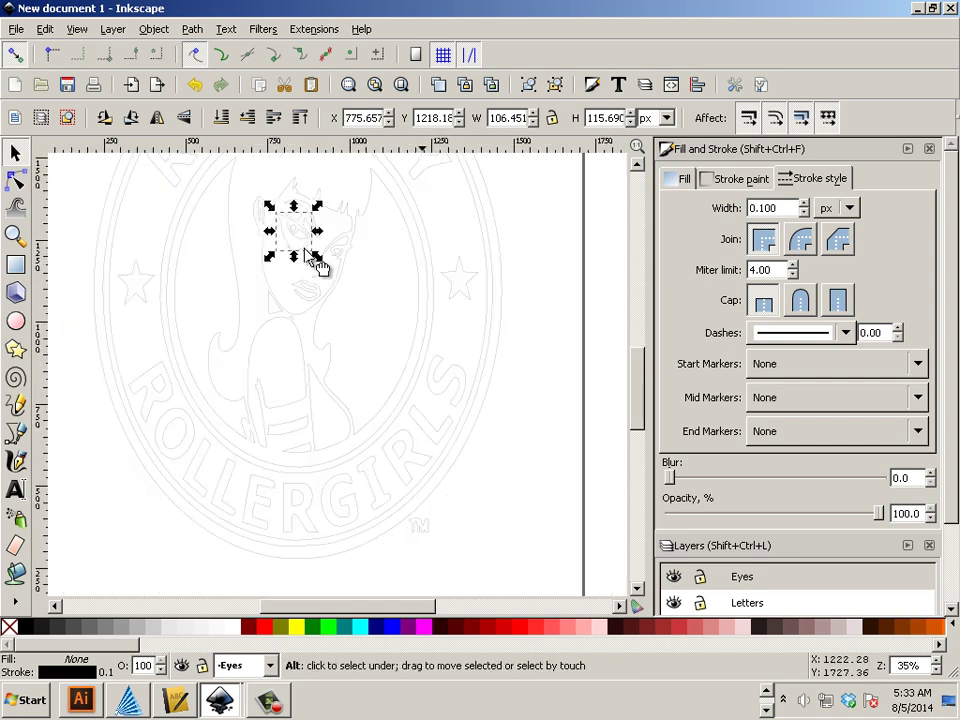
scroll(318, 262, up, 1)
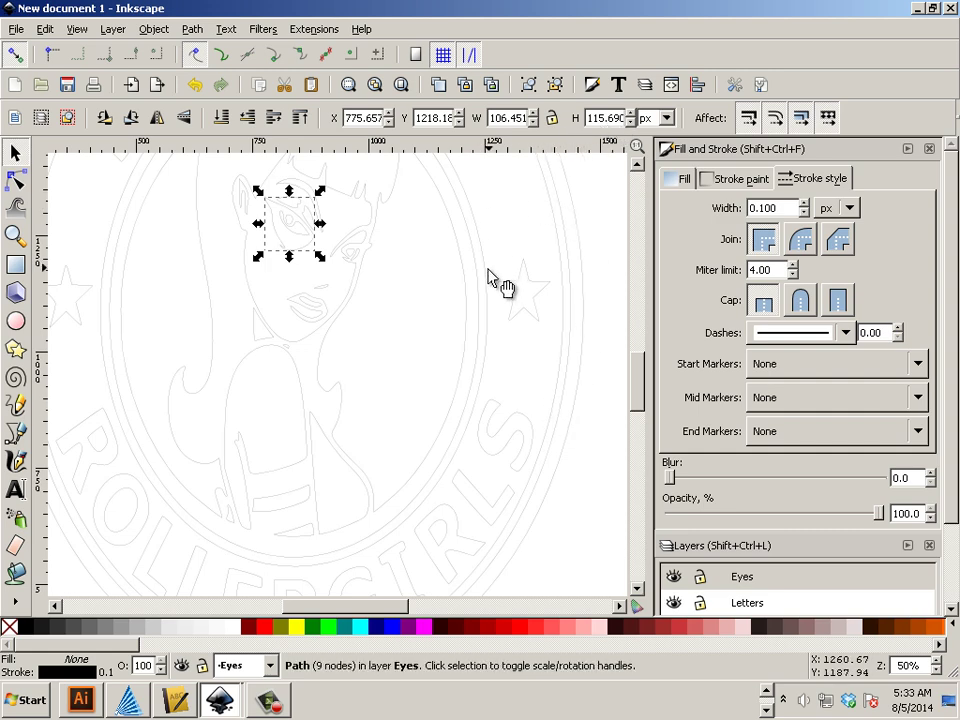
Try a flat black fill on the eye, undo it, and select all 53 logo paths.
click(192, 29)
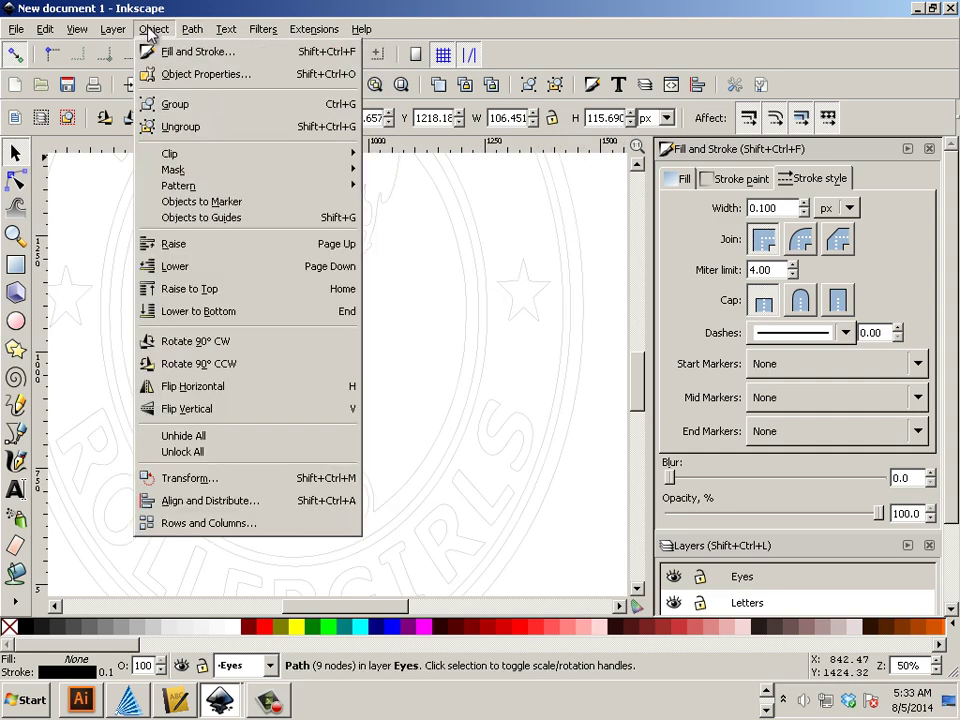
click(158, 55)
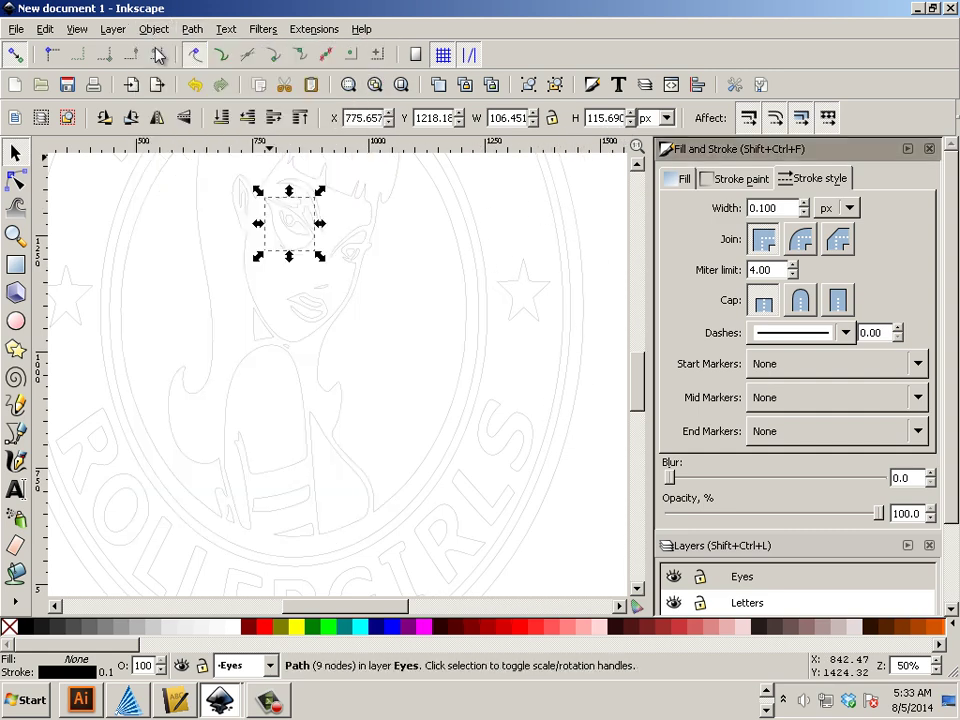
click(680, 178)
click(711, 212)
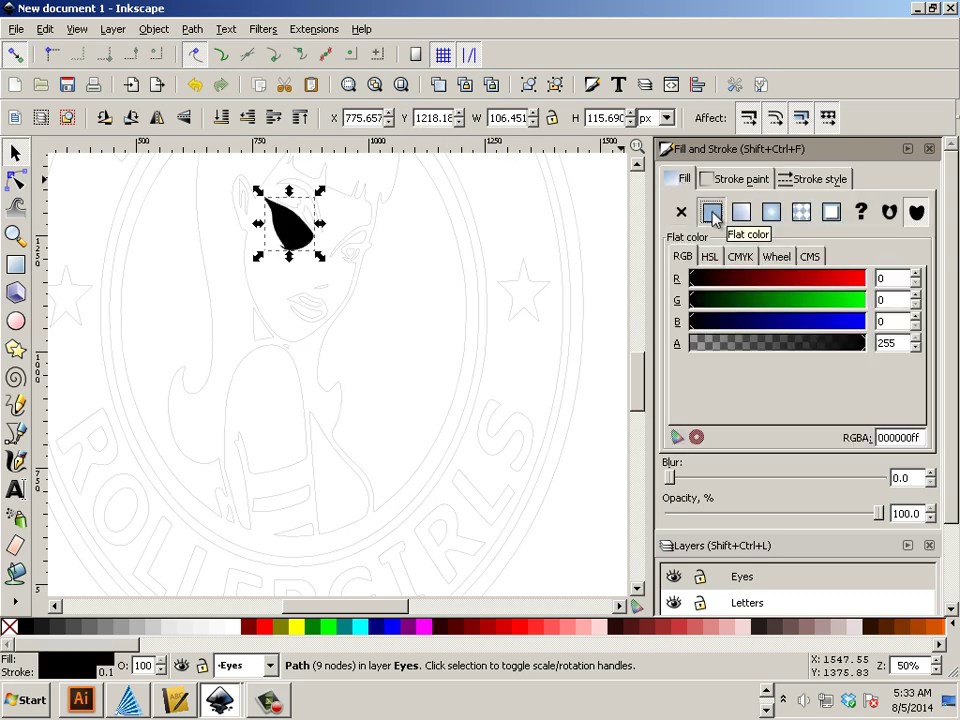
key(ctrl+z)
scroll(326, 315, down, 3)
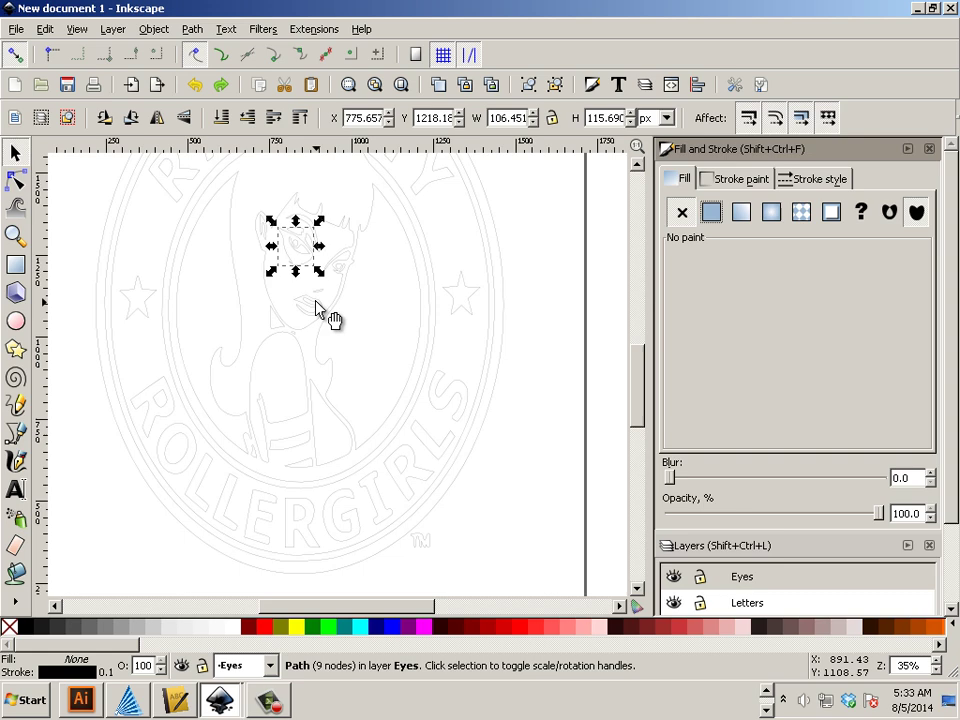
drag(431, 455, 200, 166)
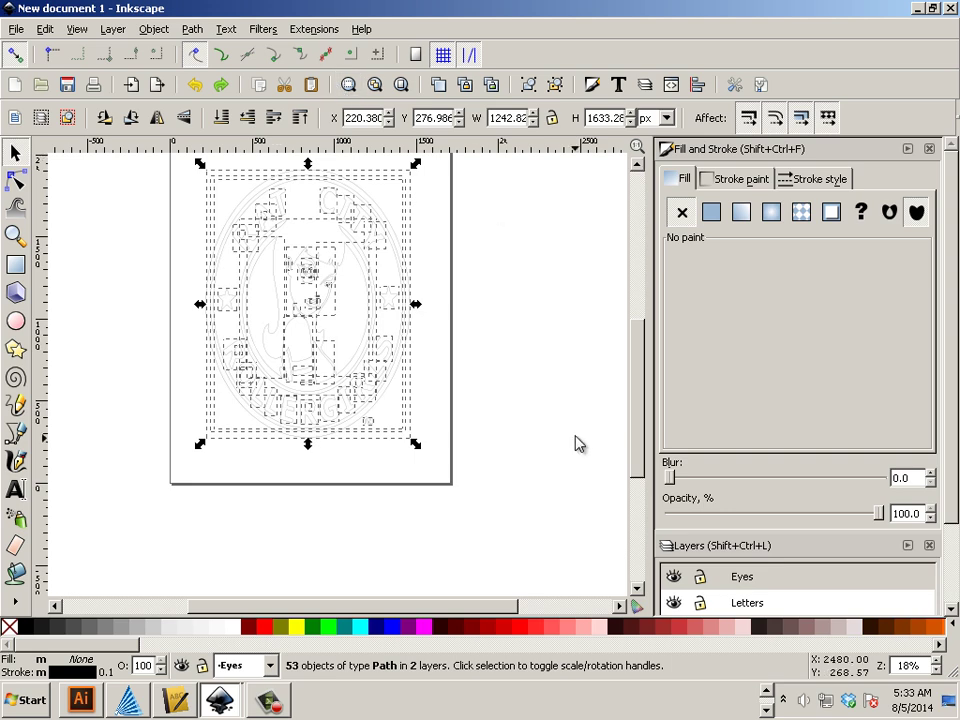
Combine the 53 logo paths into one 624-node path and check its nodes.
click(154, 30)
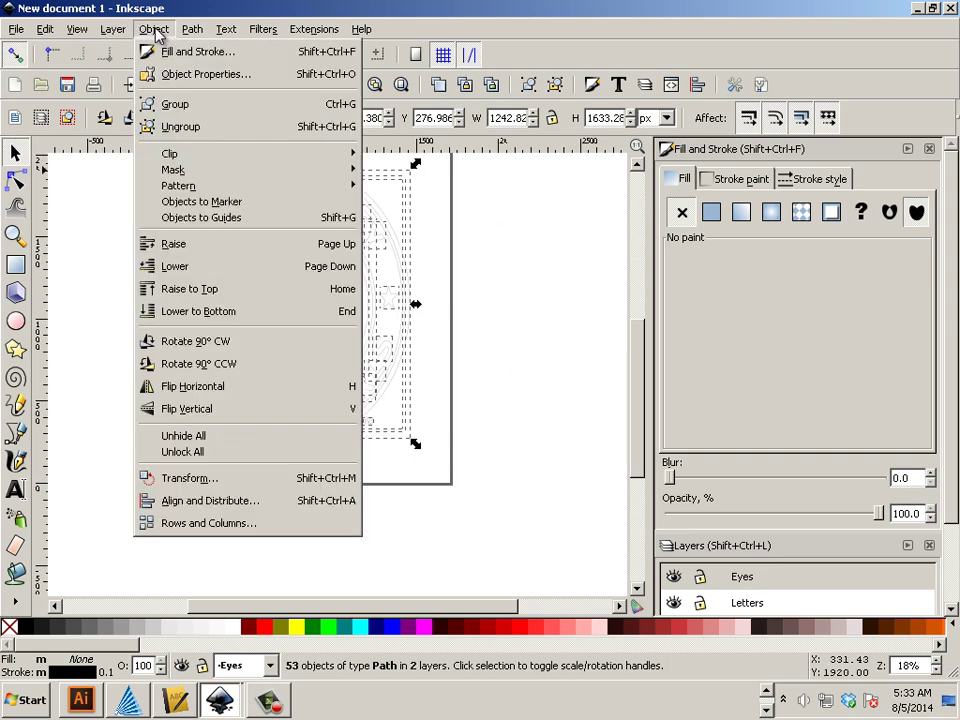
mouse_move(196, 30)
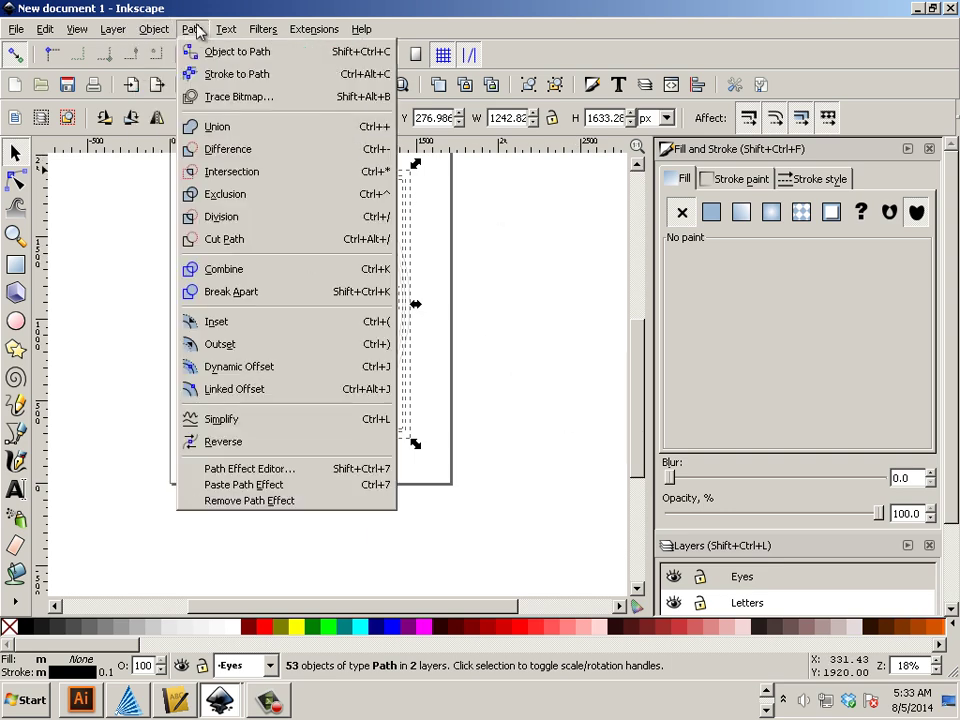
click(225, 270)
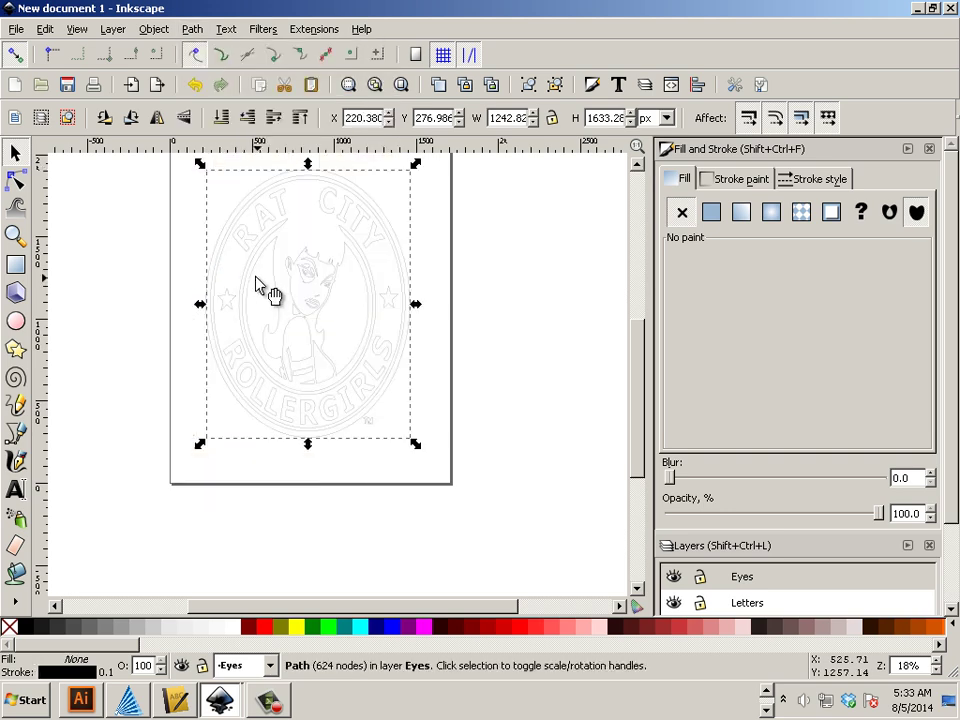
click(458, 347)
scroll(341, 317, up, 3)
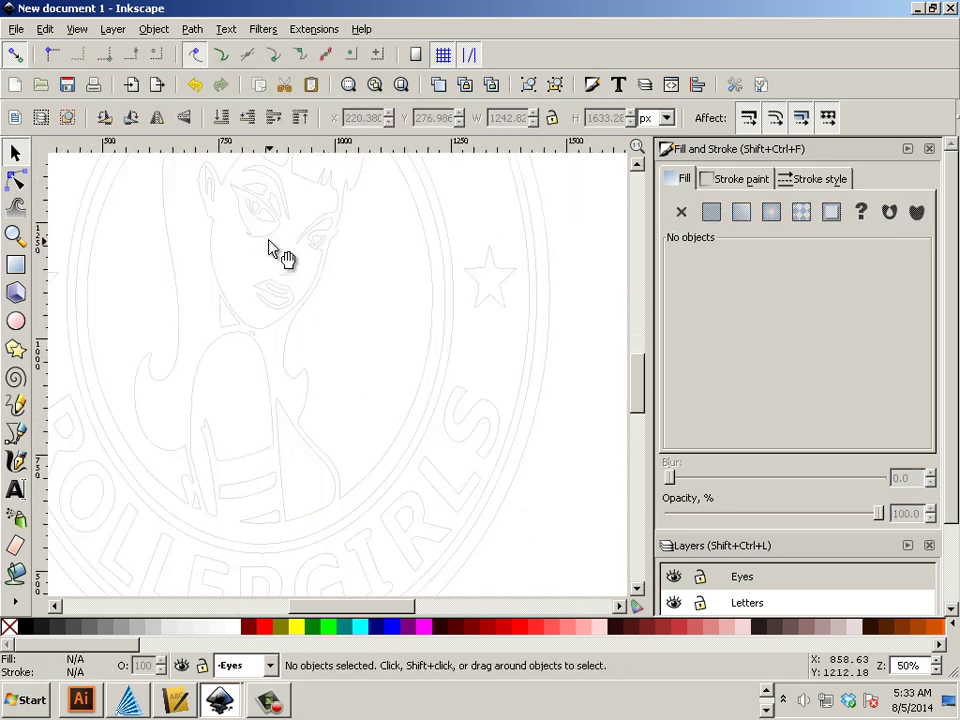
click(267, 243)
key(F2)
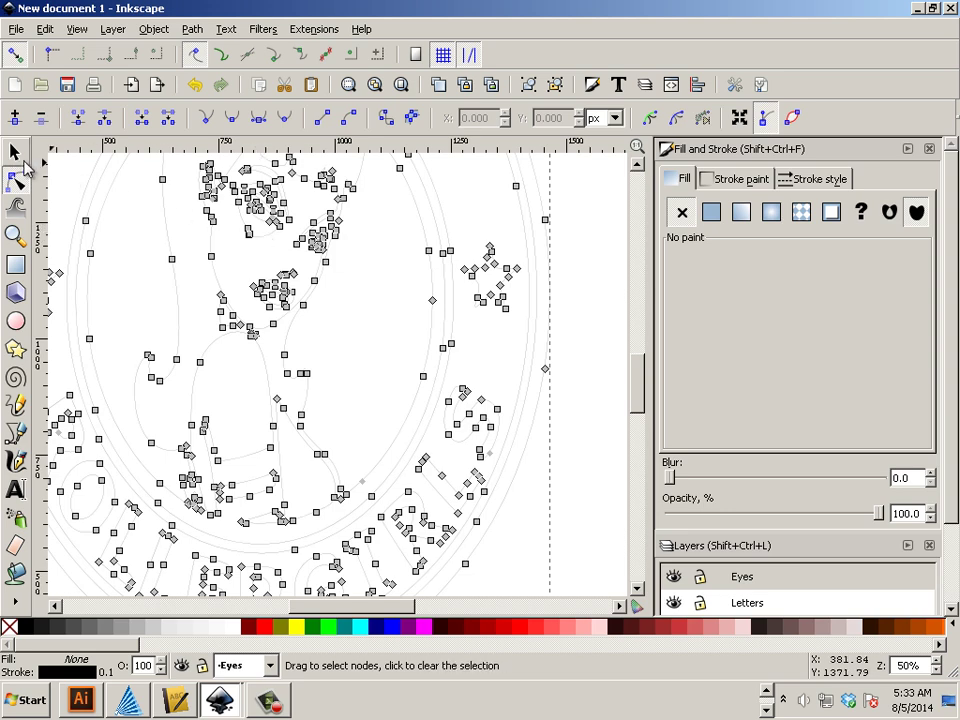
key(F1)
click(267, 243)
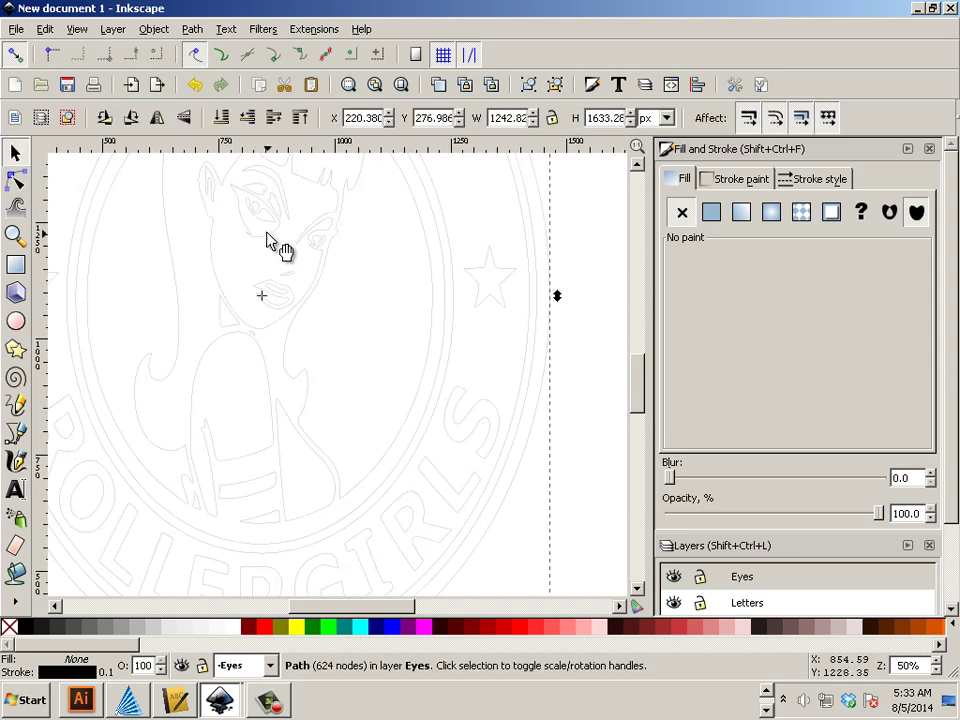
Fill the combined logo path with flat solid black.
click(168, 32)
click(195, 52)
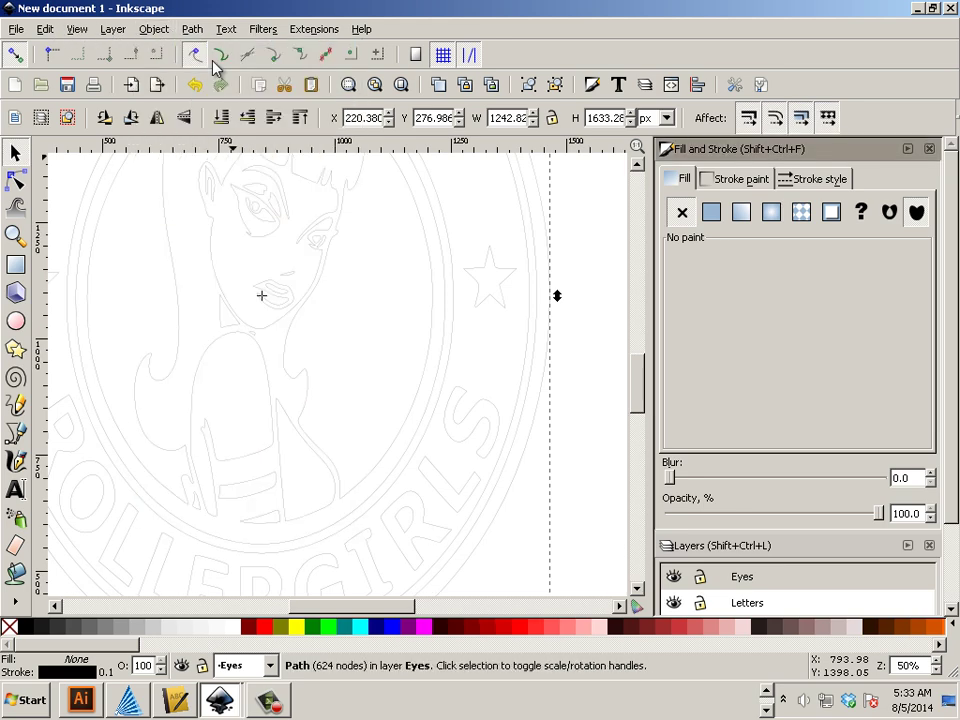
click(711, 211)
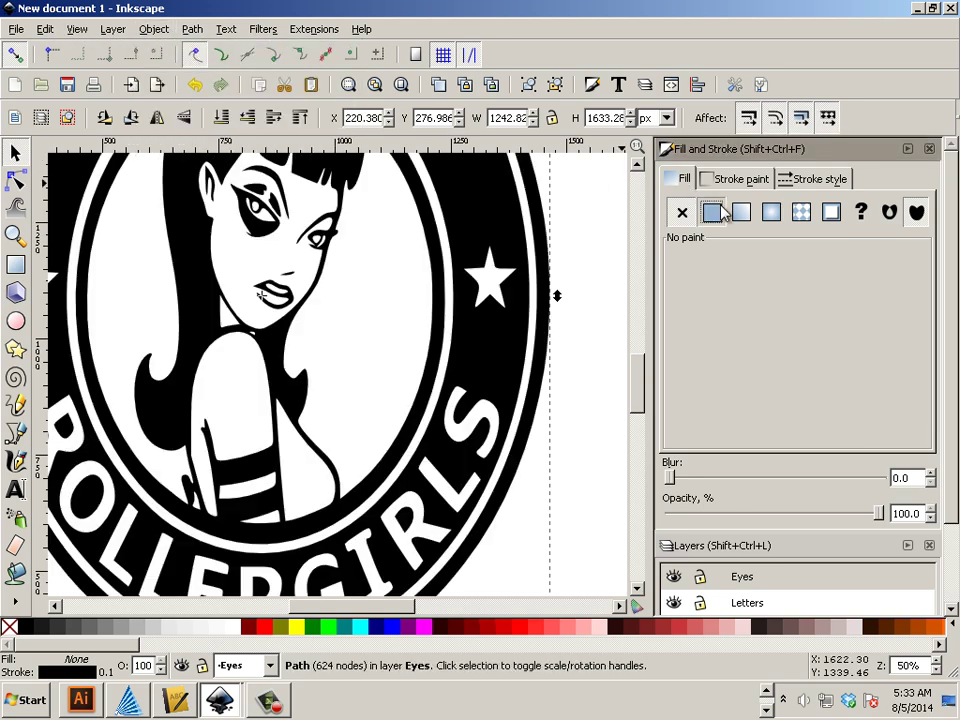
click(563, 362)
Stretch the black logo slightly wider to 1291.35 px.
key(minus)
key(minus)
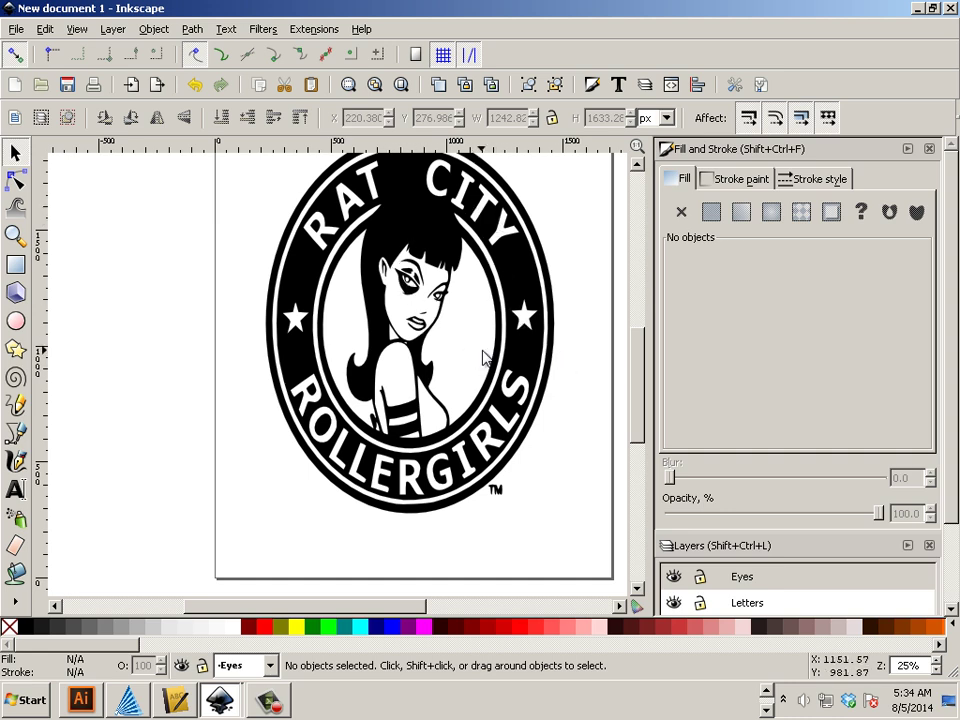
click(513, 358)
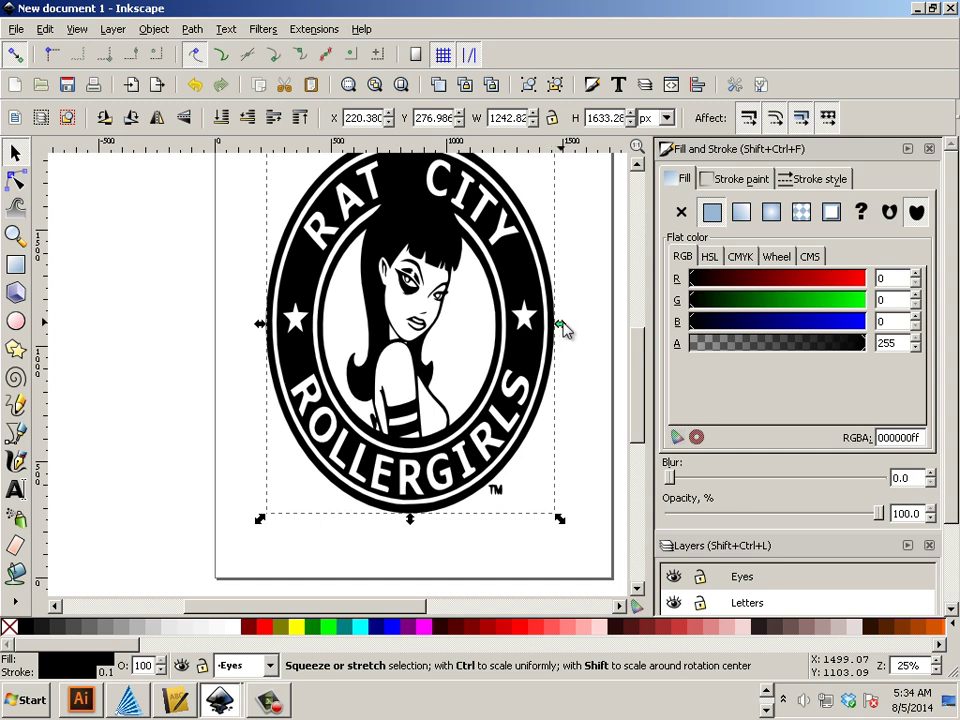
drag(562, 326, 576, 328)
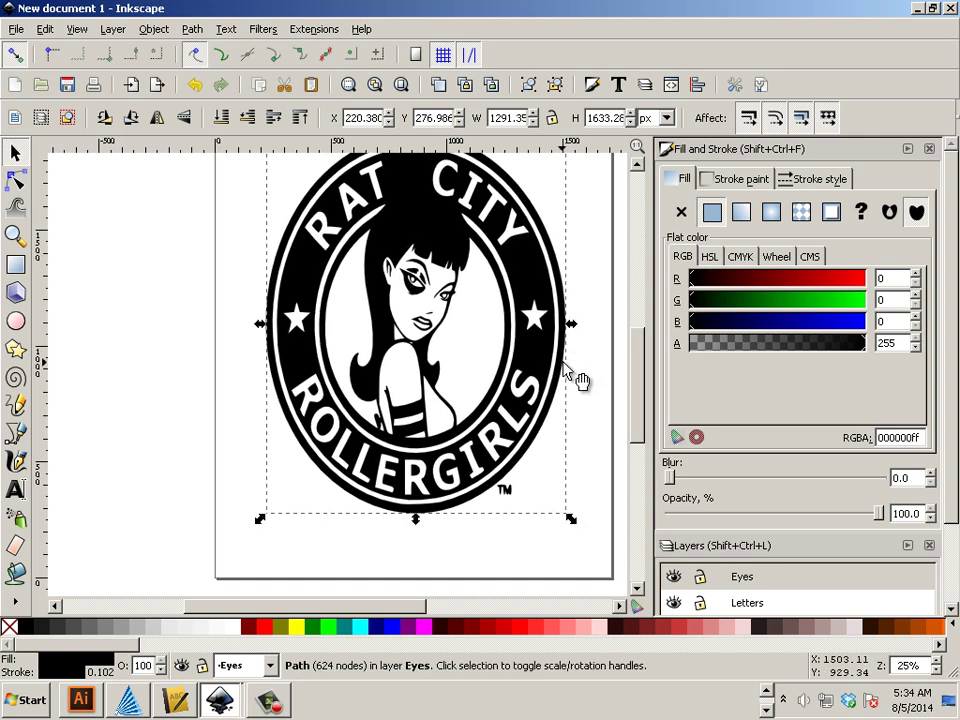